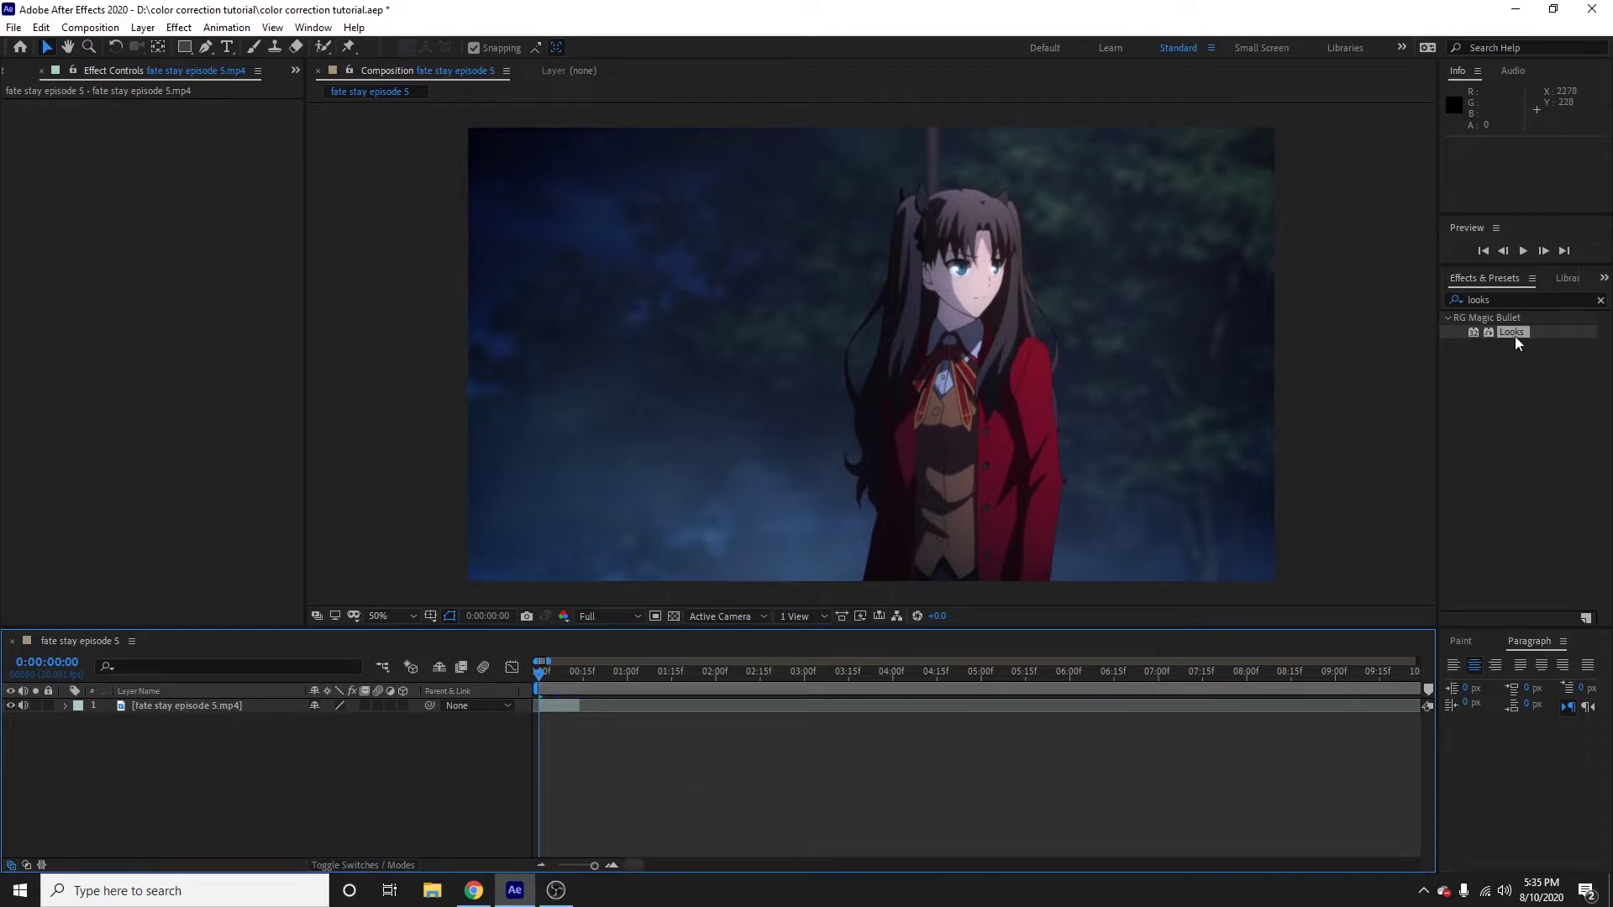
Apply the Looks effect to the "fate stay episode 5.mp4" layer and open its look editor.
drag(1523, 336, 565, 714)
click(65, 200)
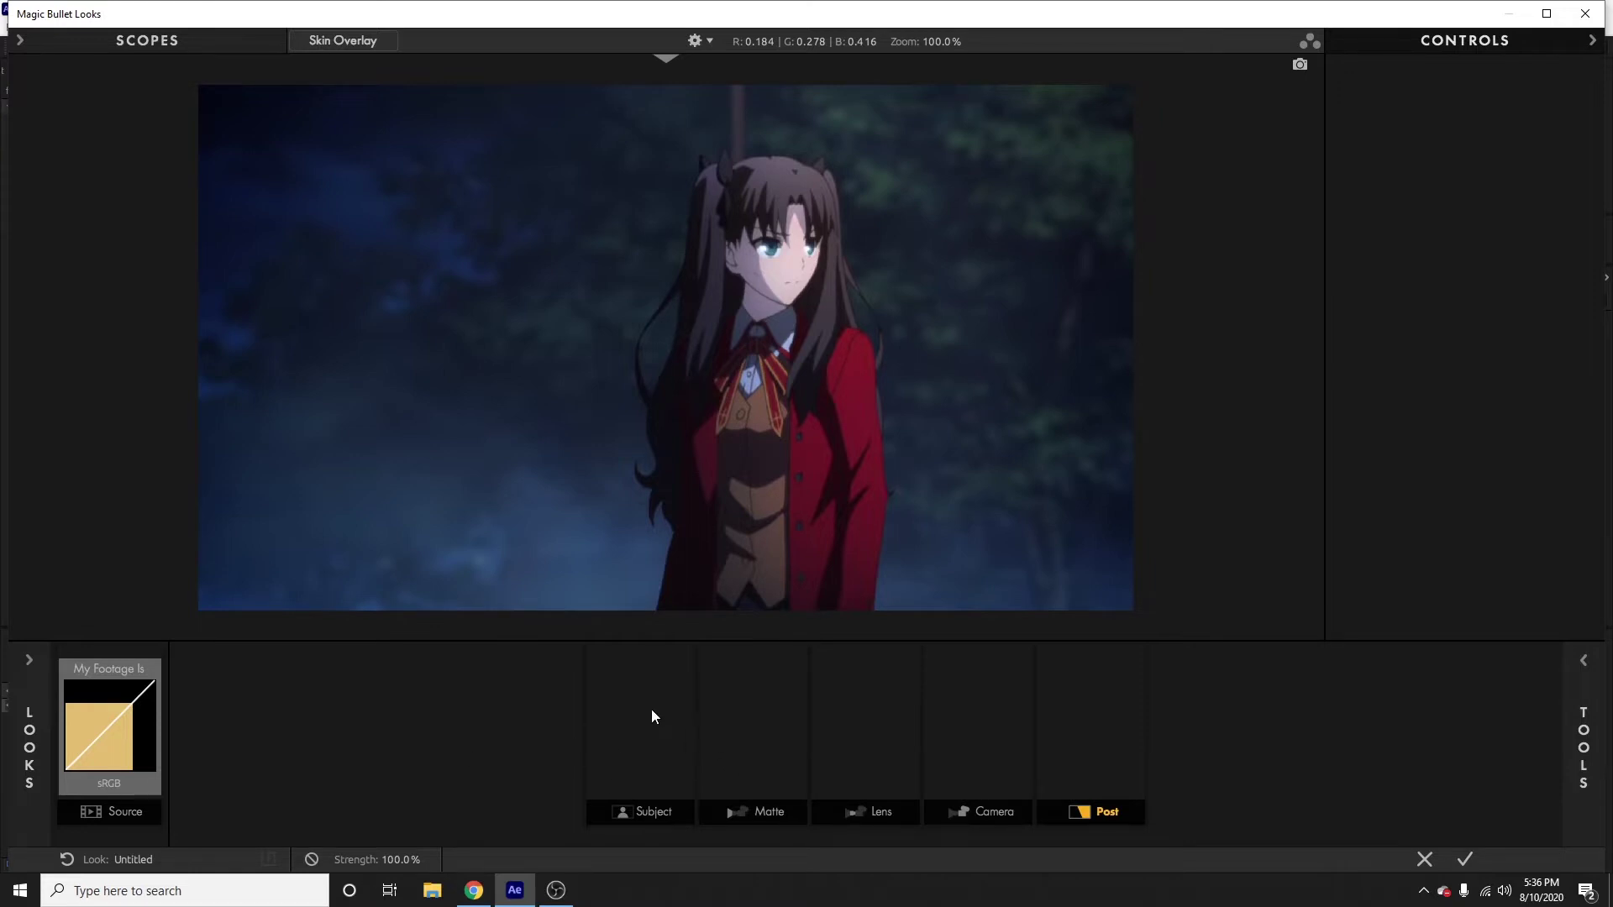
Add a Curves tool to the Subject stage and shape its RGB curve into a gentle S with raised highlights and lowered shadows.
click(627, 733)
click(1584, 662)
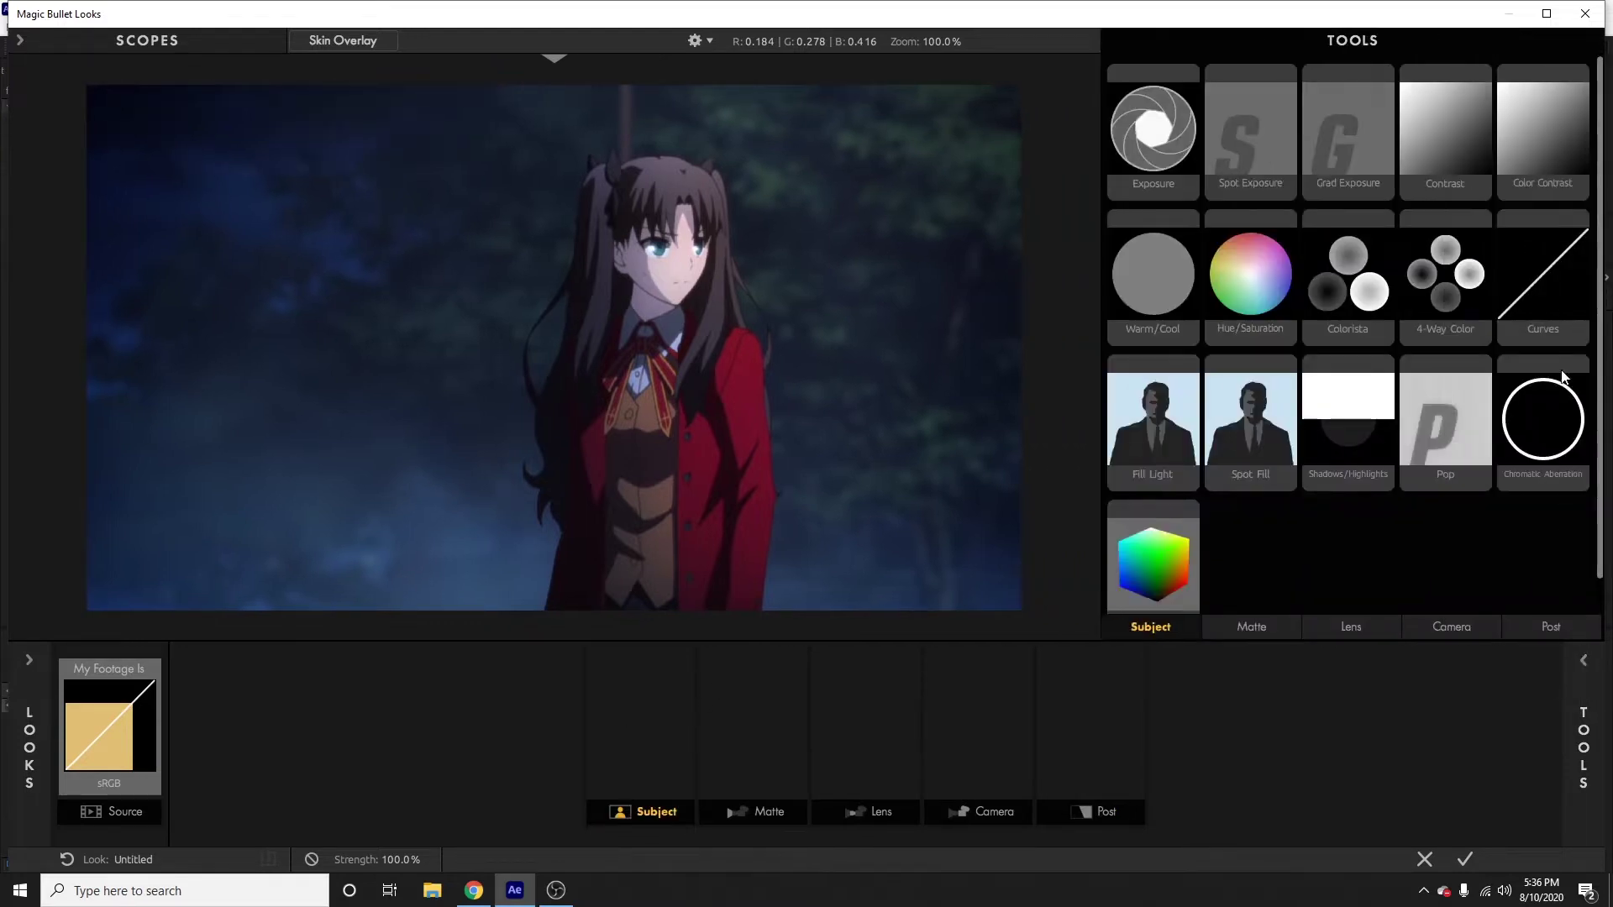
drag(1564, 289, 641, 727)
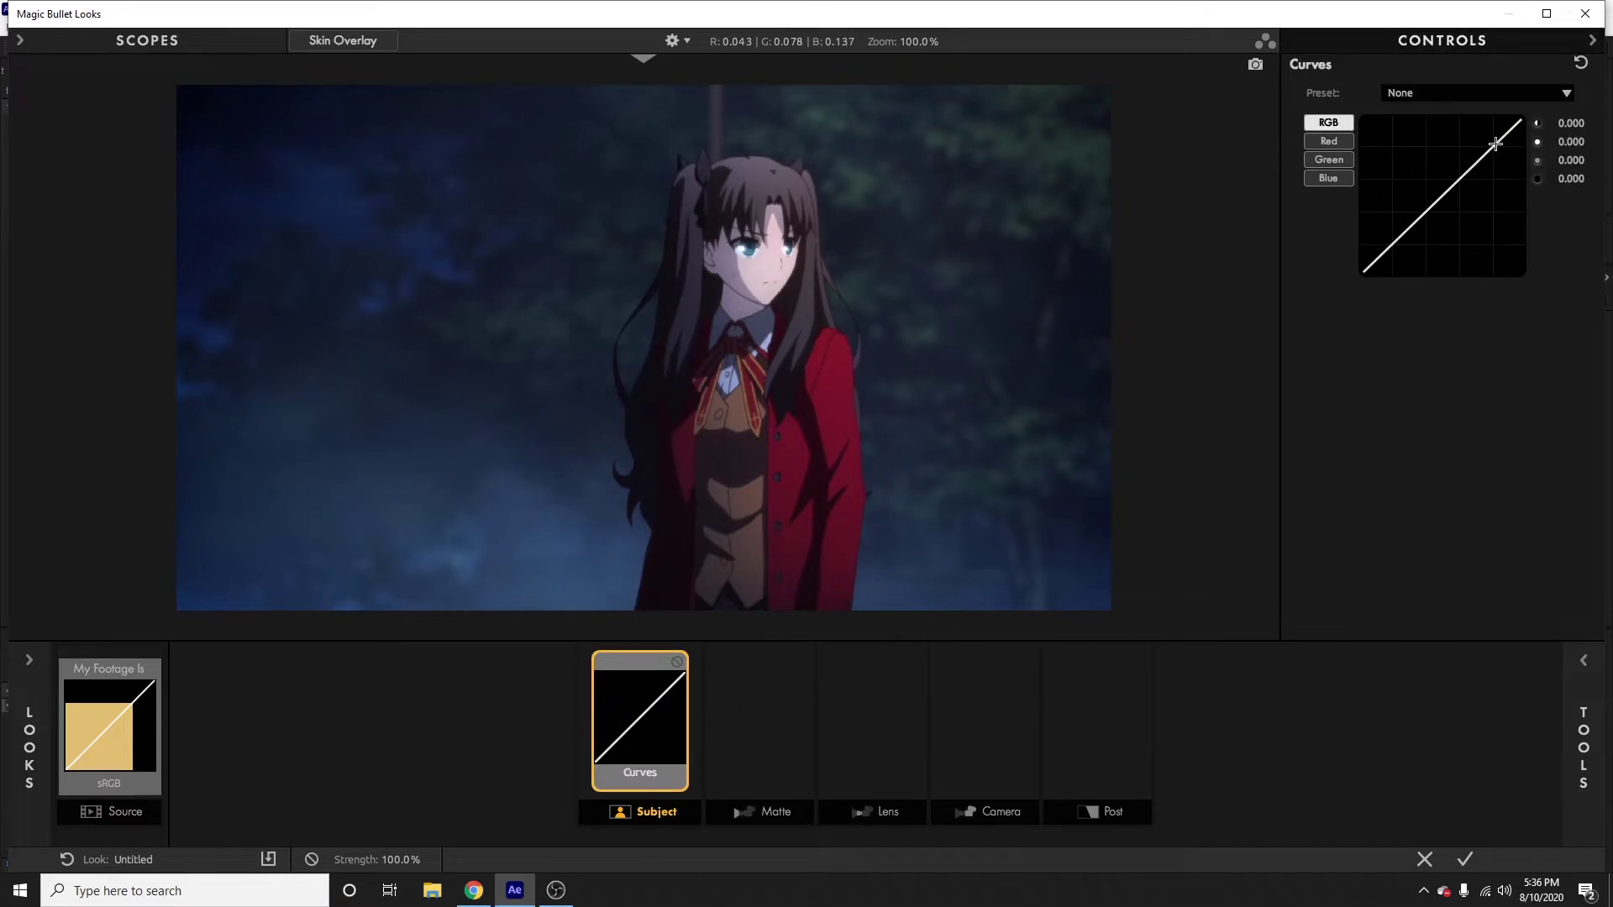
drag(1495, 146, 1485, 142)
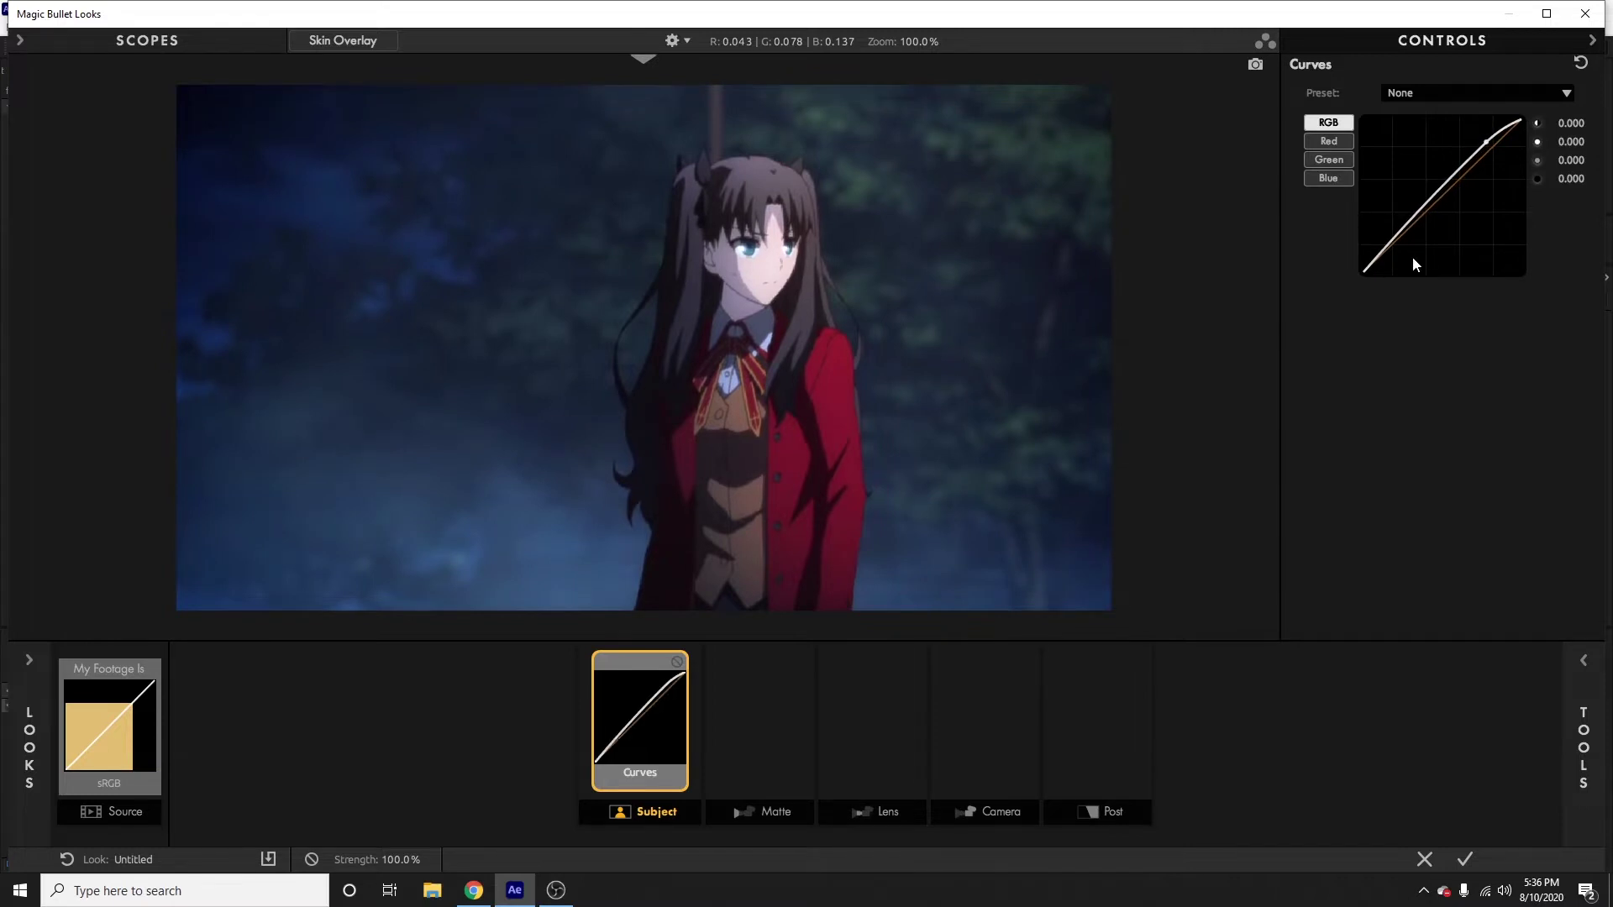
drag(1405, 225, 1410, 237)
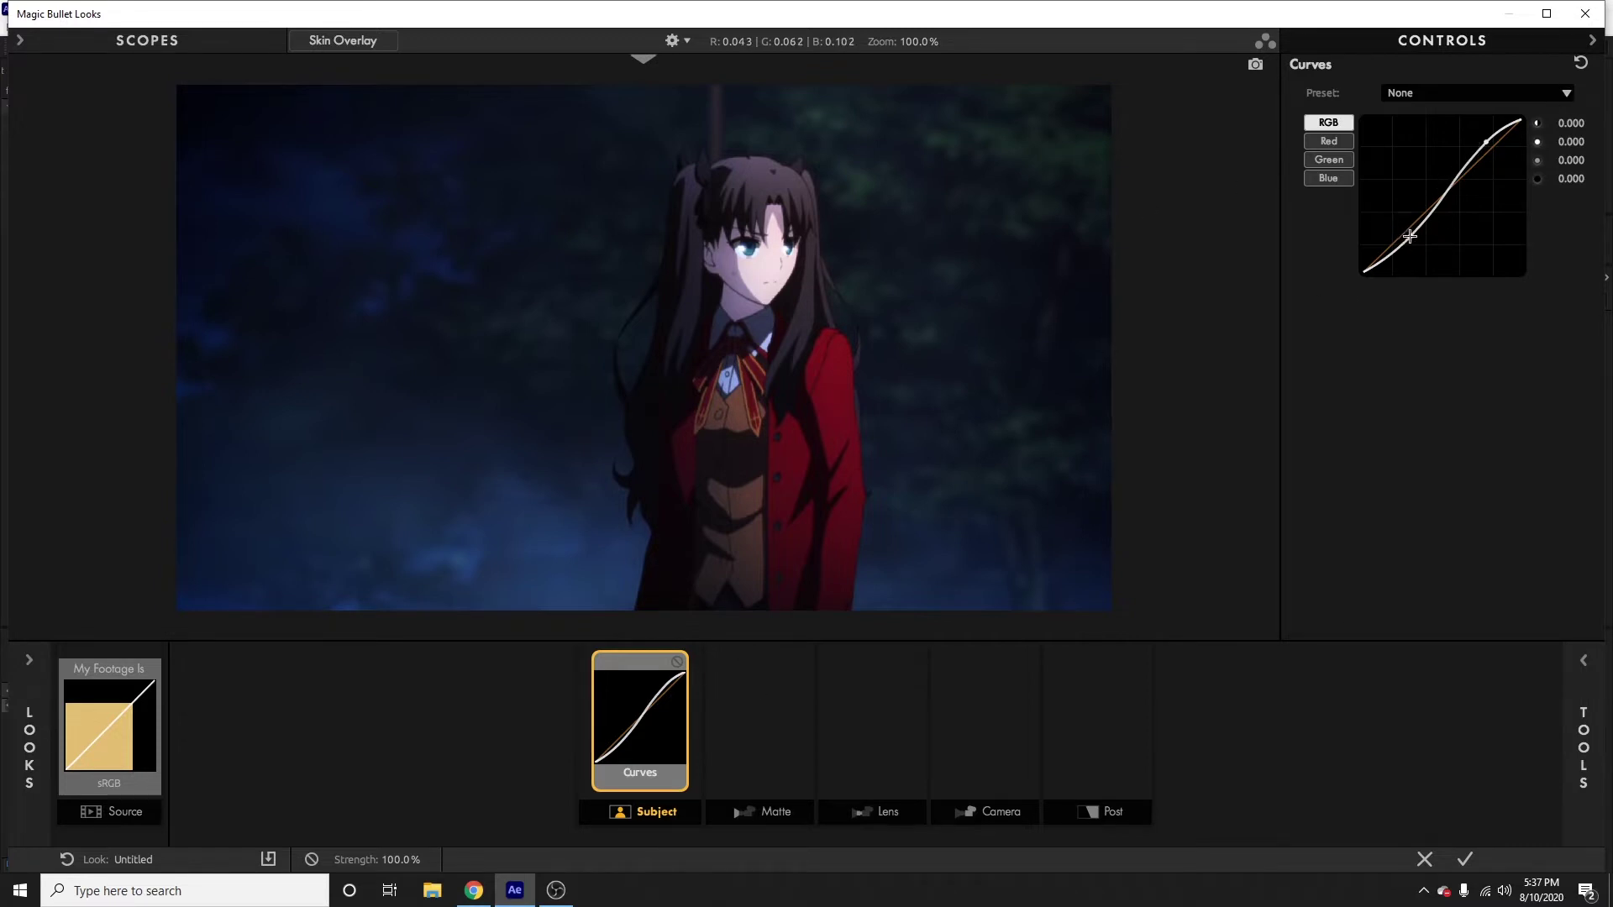
Try raising and further lowering the shadow point of the RGB curve, comparing the footage with Curves disabled in between.
drag(1409, 239, 1401, 227)
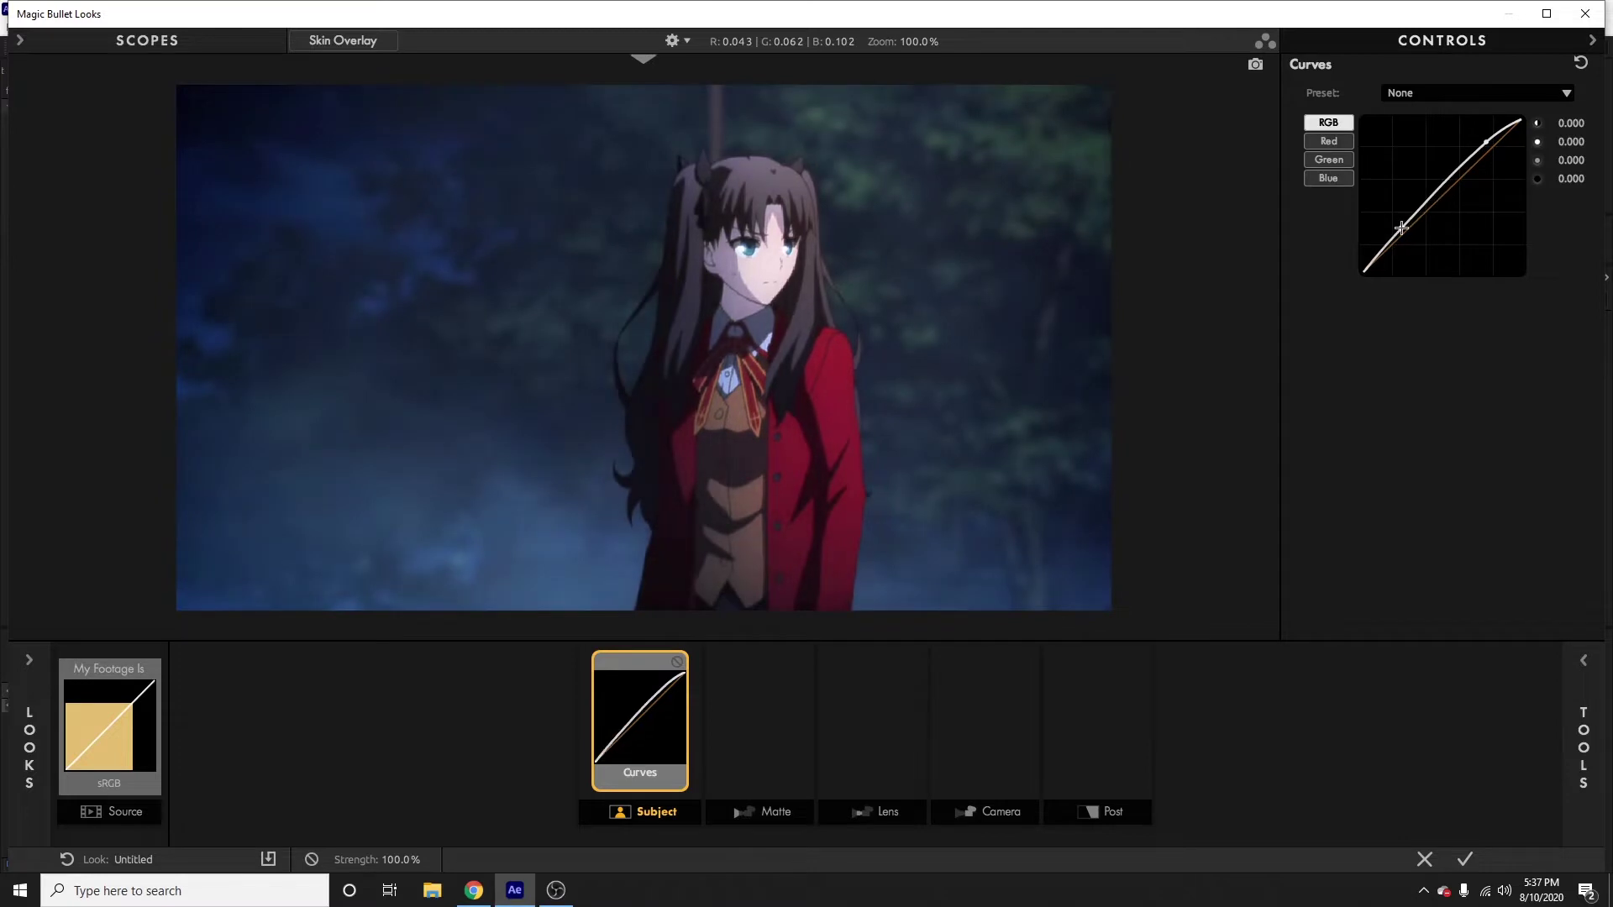
key(ctrl+z)
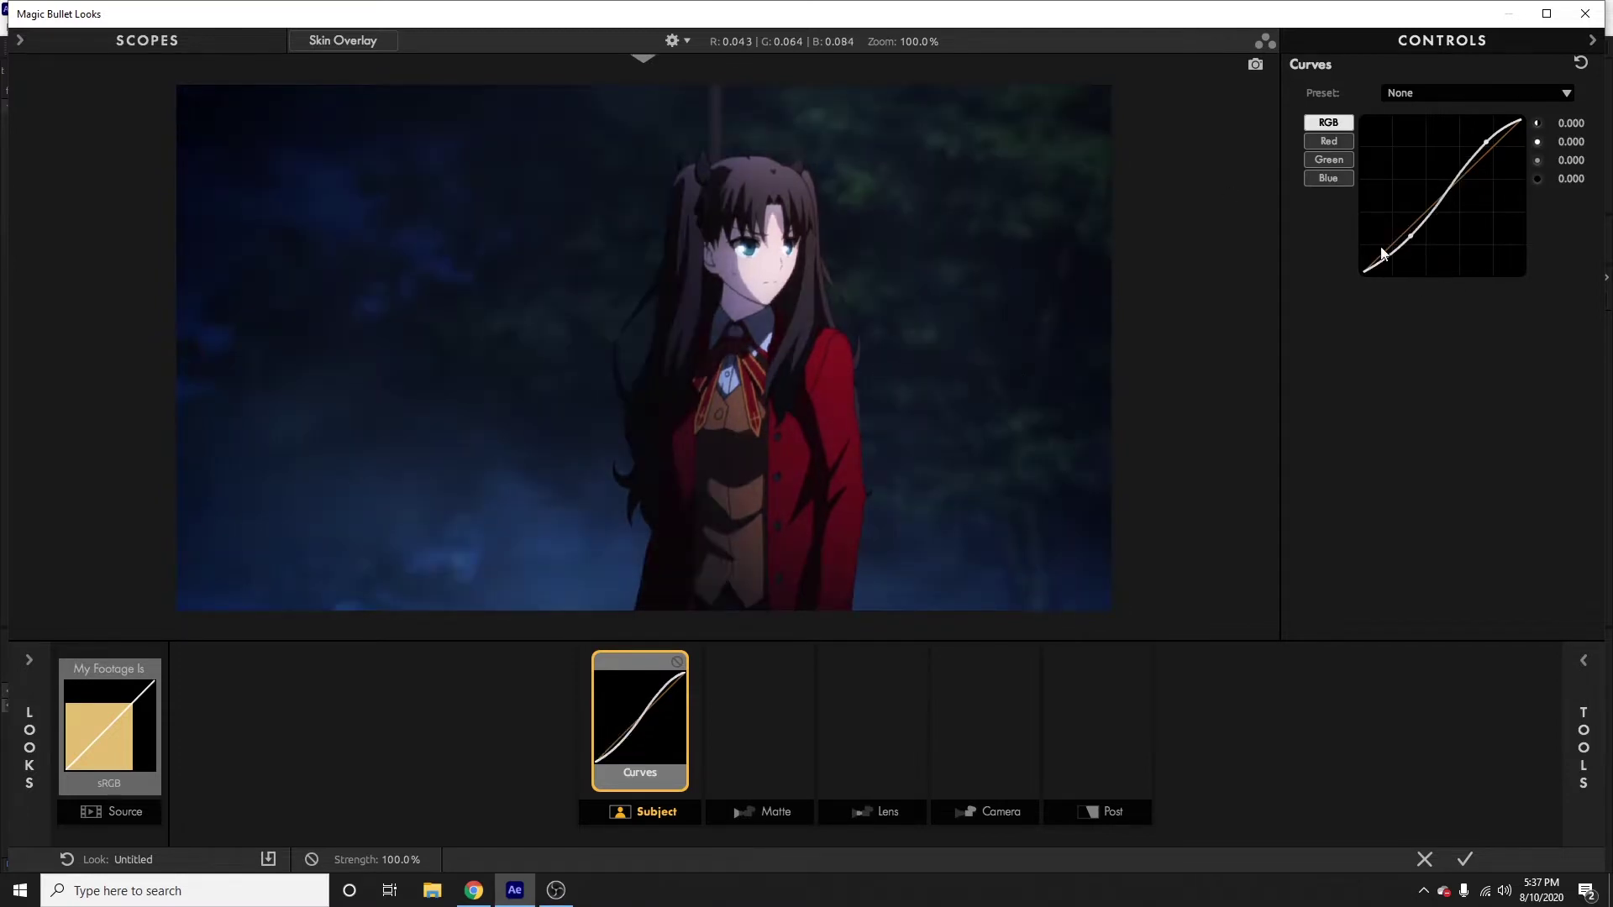
click(677, 663)
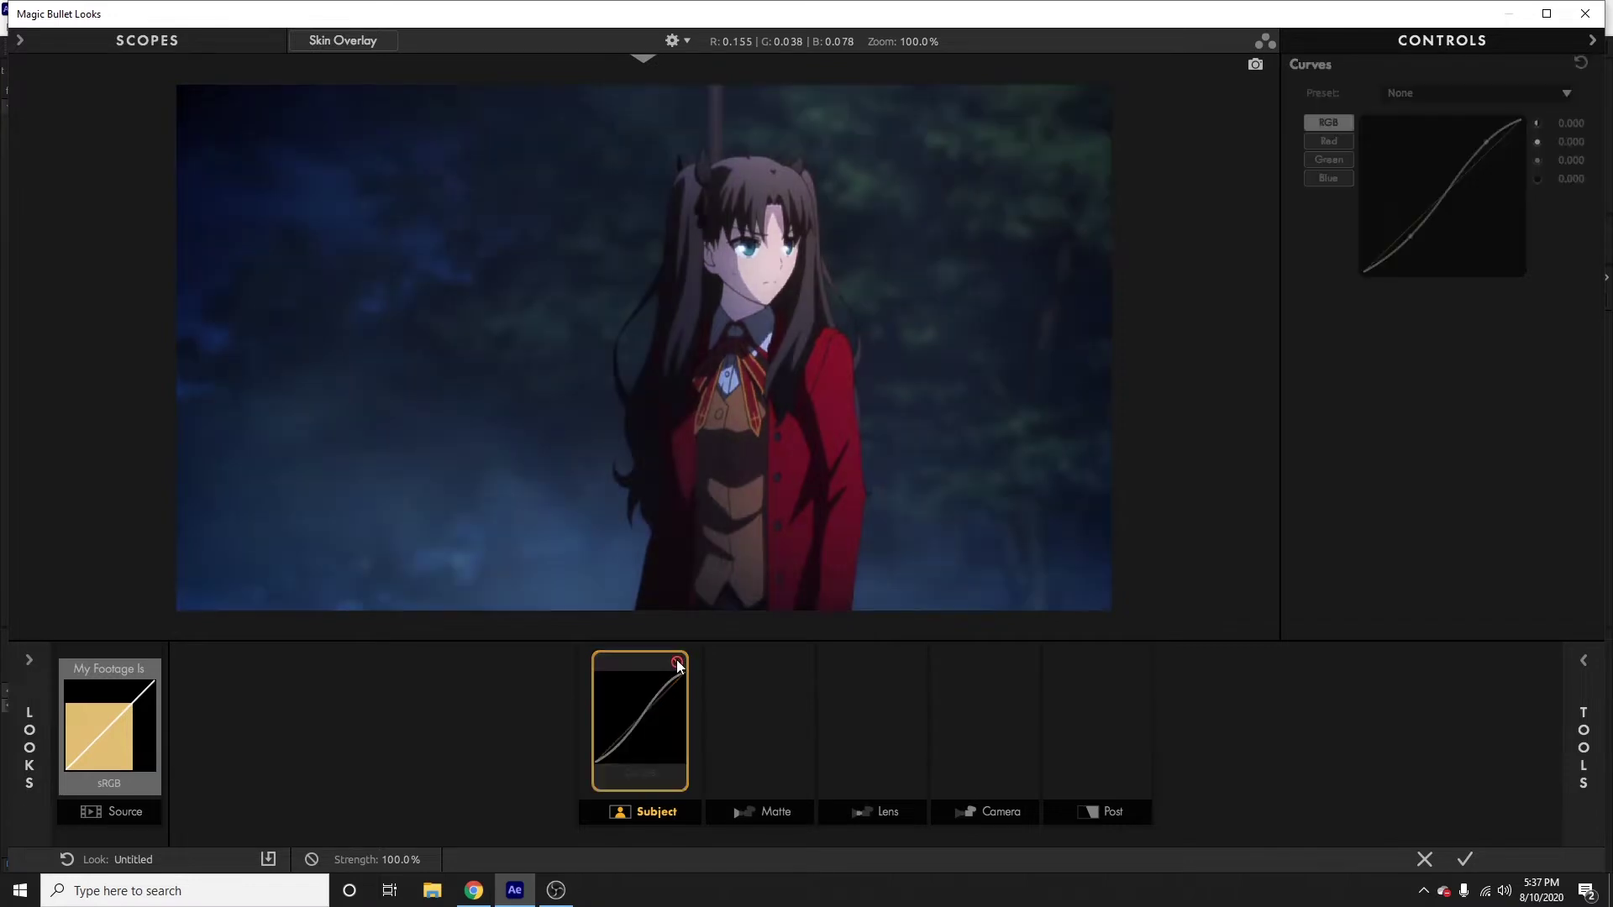
click(677, 663)
drag(1410, 237, 1417, 242)
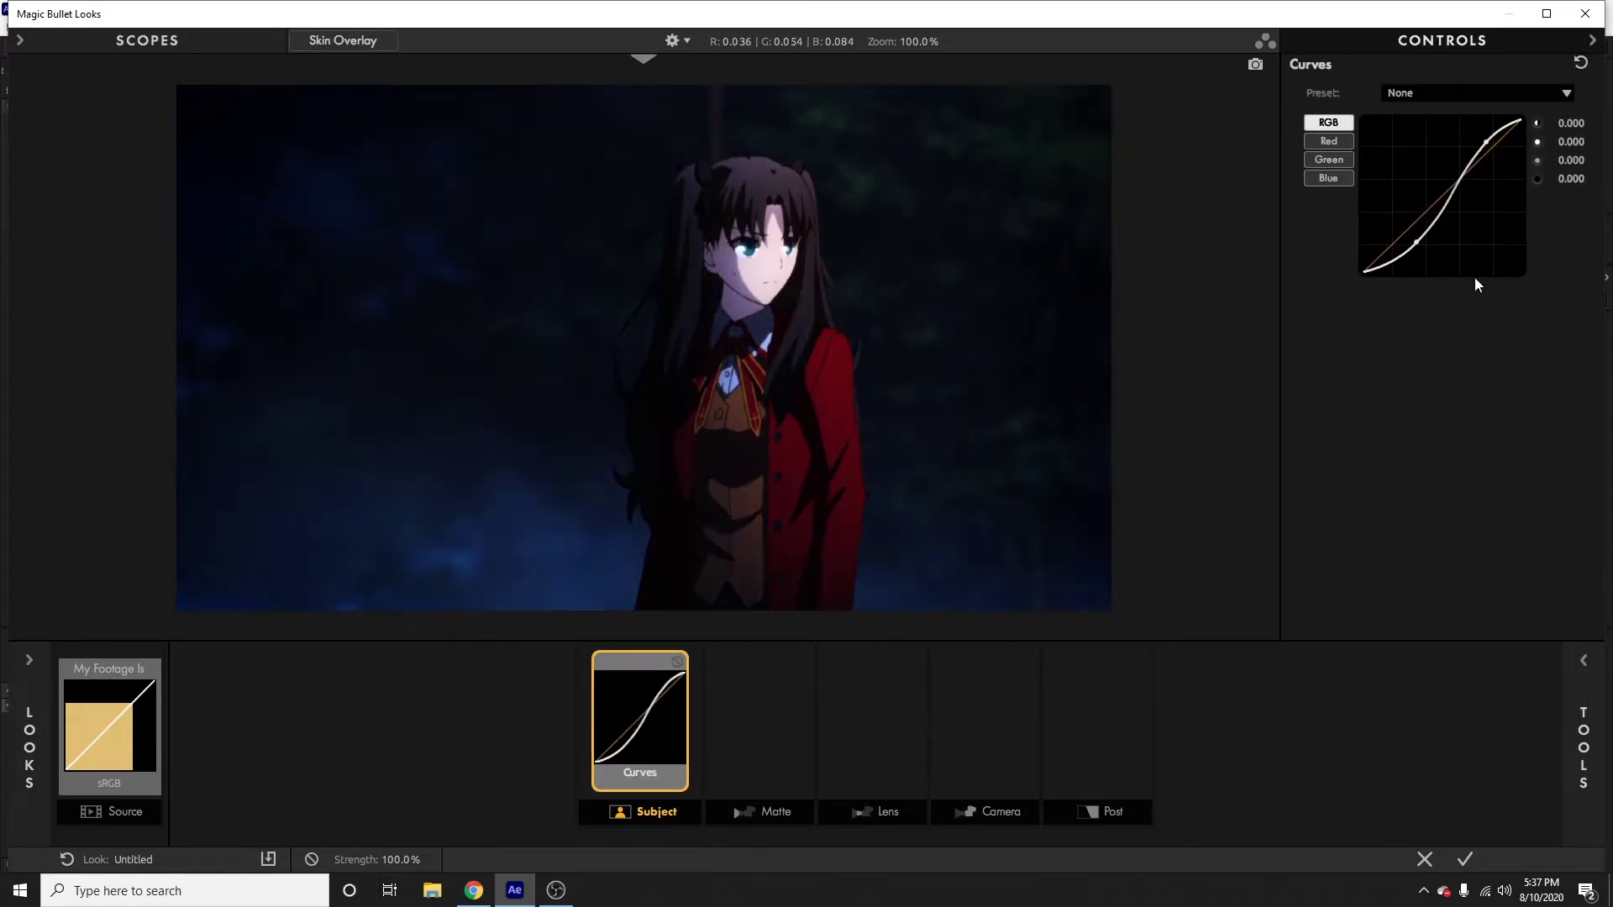
key(ctrl+z)
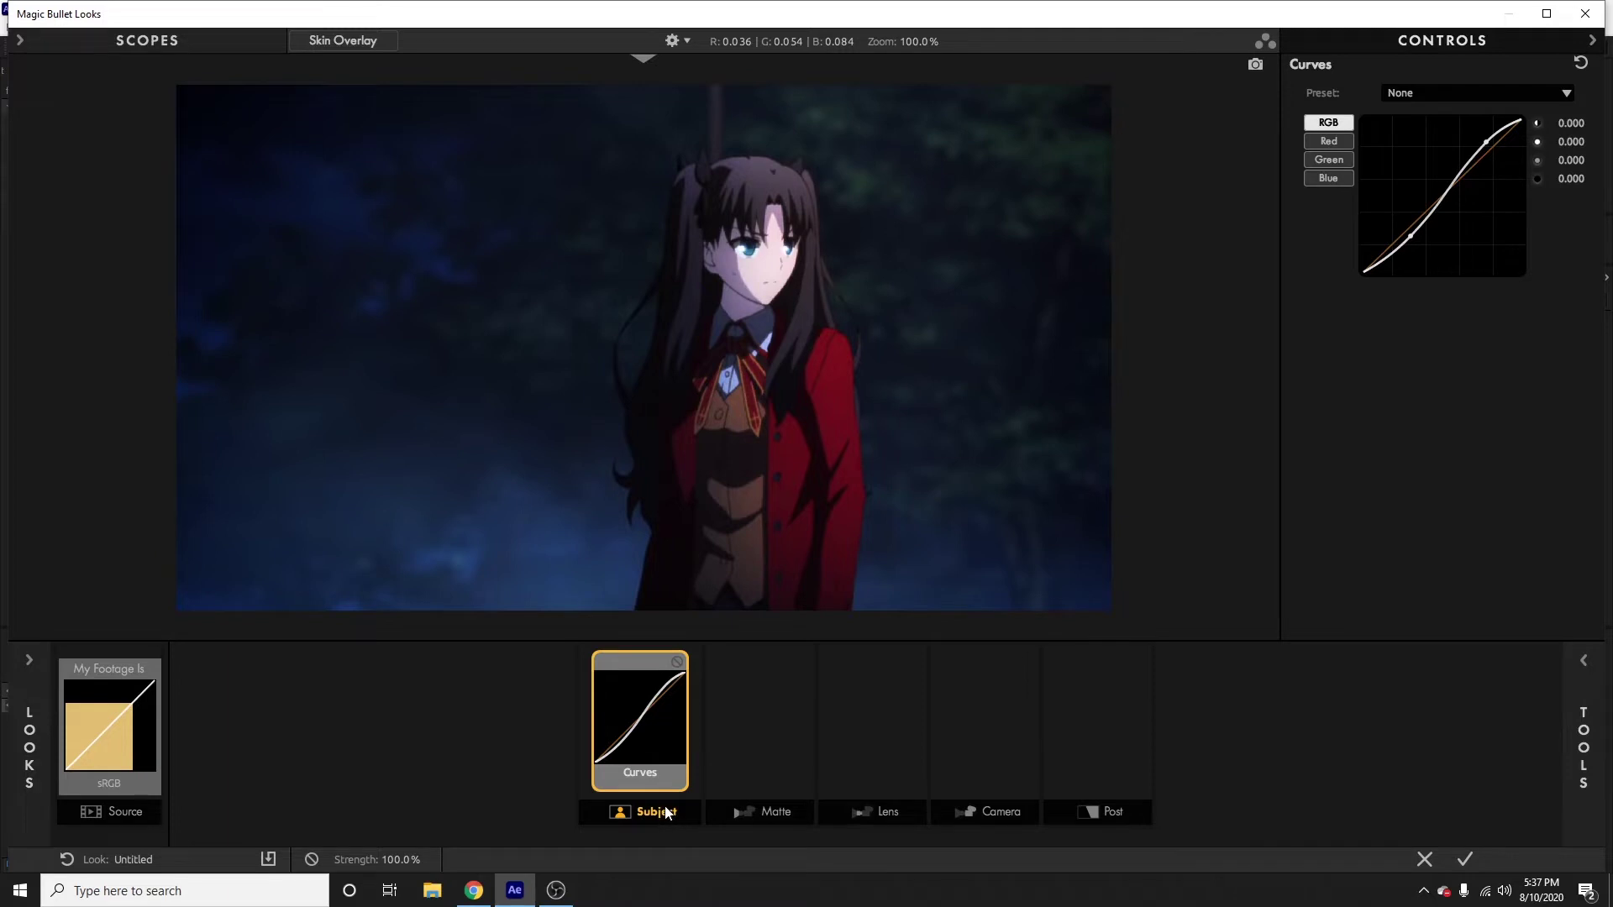
Add a Warm/Cool tool to the Subject stage and warm the footage to about -0.293 Warm/Cool and -0.045 Tint.
click(1583, 663)
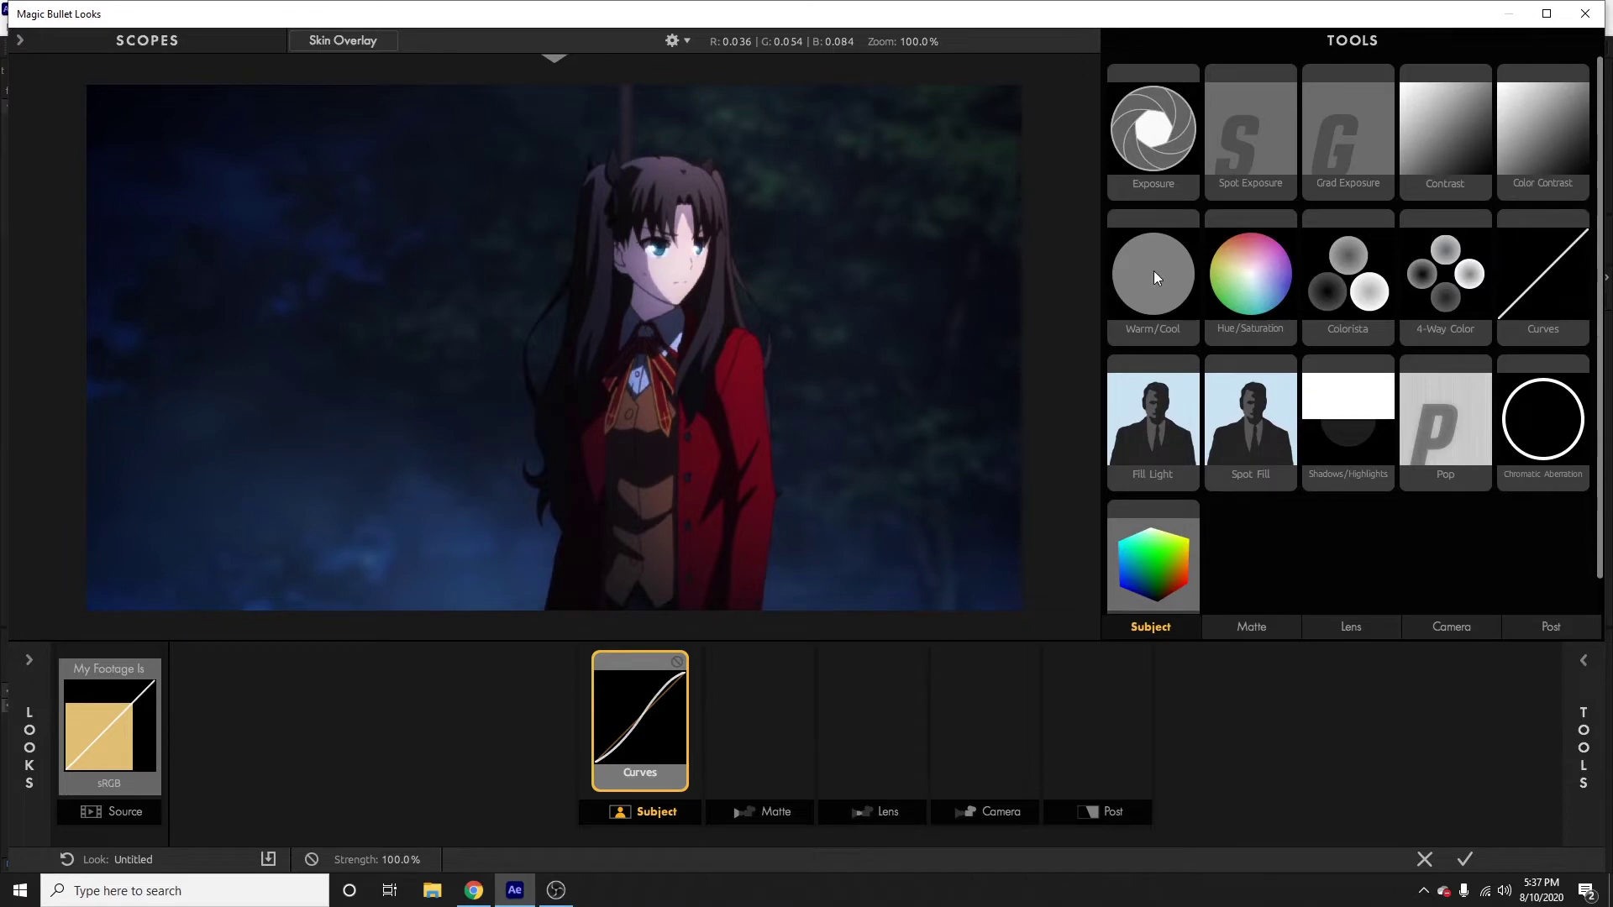
drag(1153, 270, 693, 734)
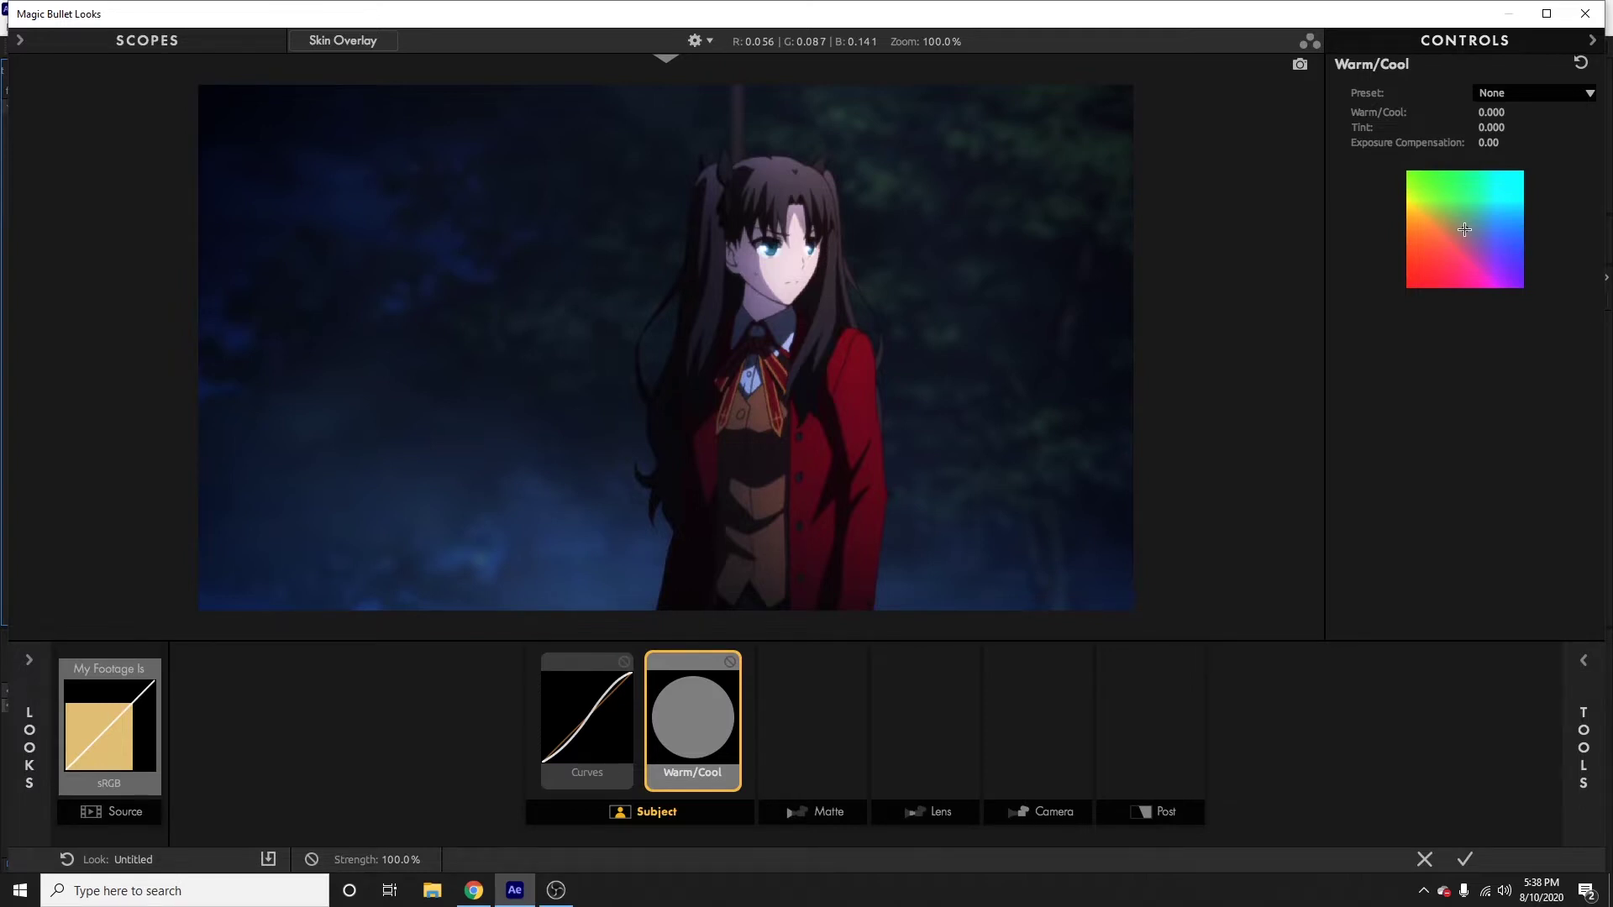
mouse_move(1464, 230)
mouse_down()
mouse_move(1444, 232)
mouse_move(1479, 225)
mouse_up()
key(ctrl+z)
key(ctrl+z)
key(ctrl+z)
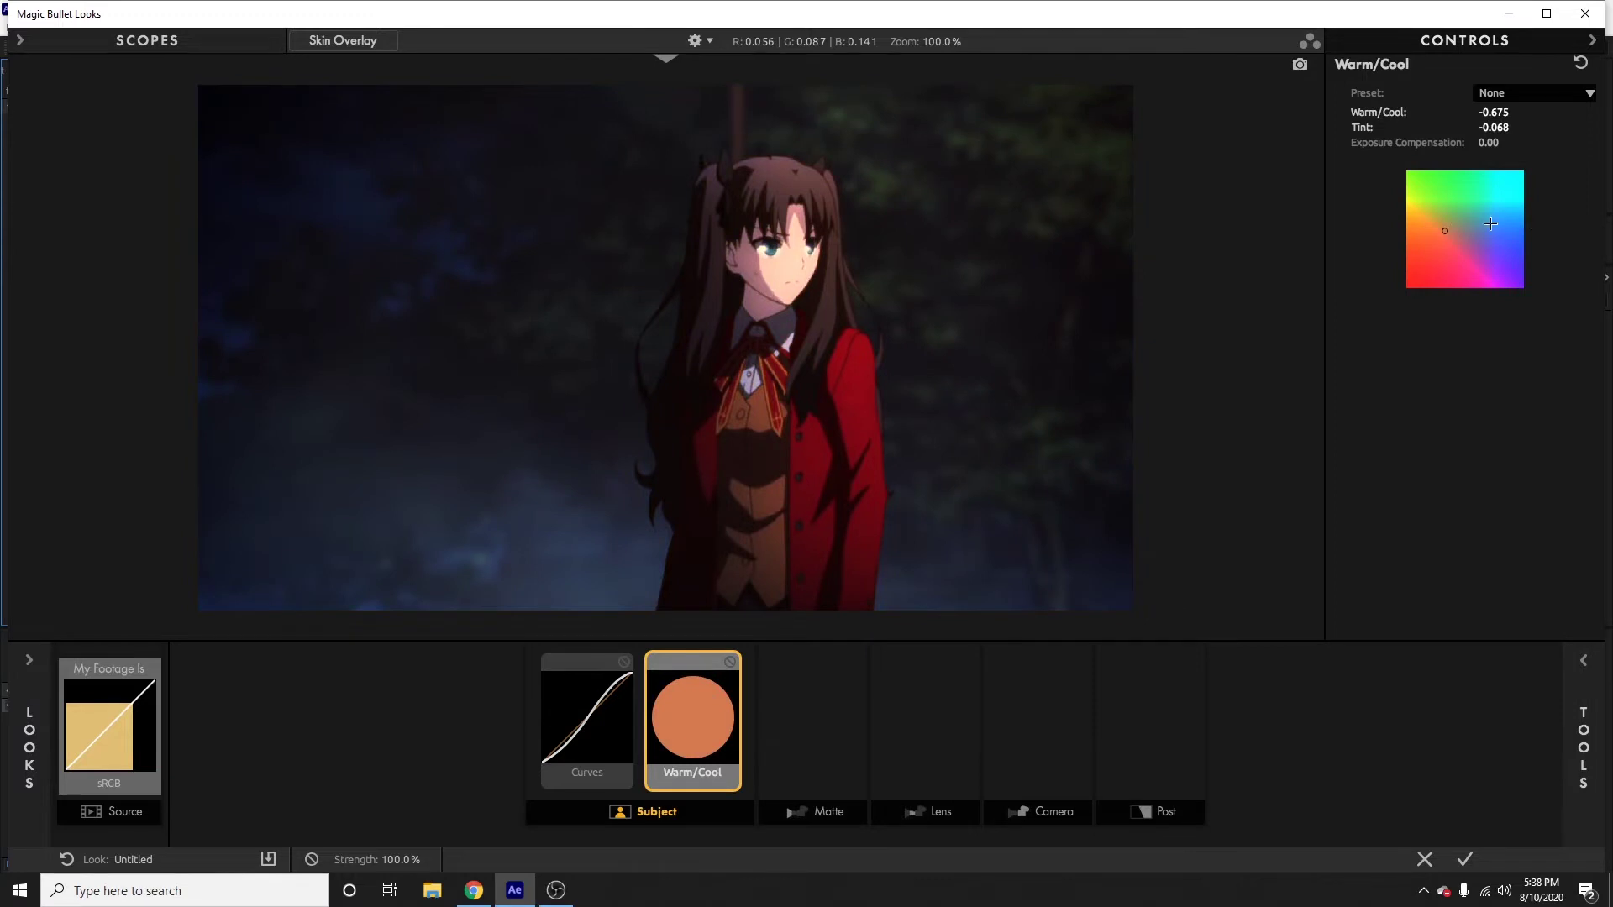
drag(1490, 224, 1456, 231)
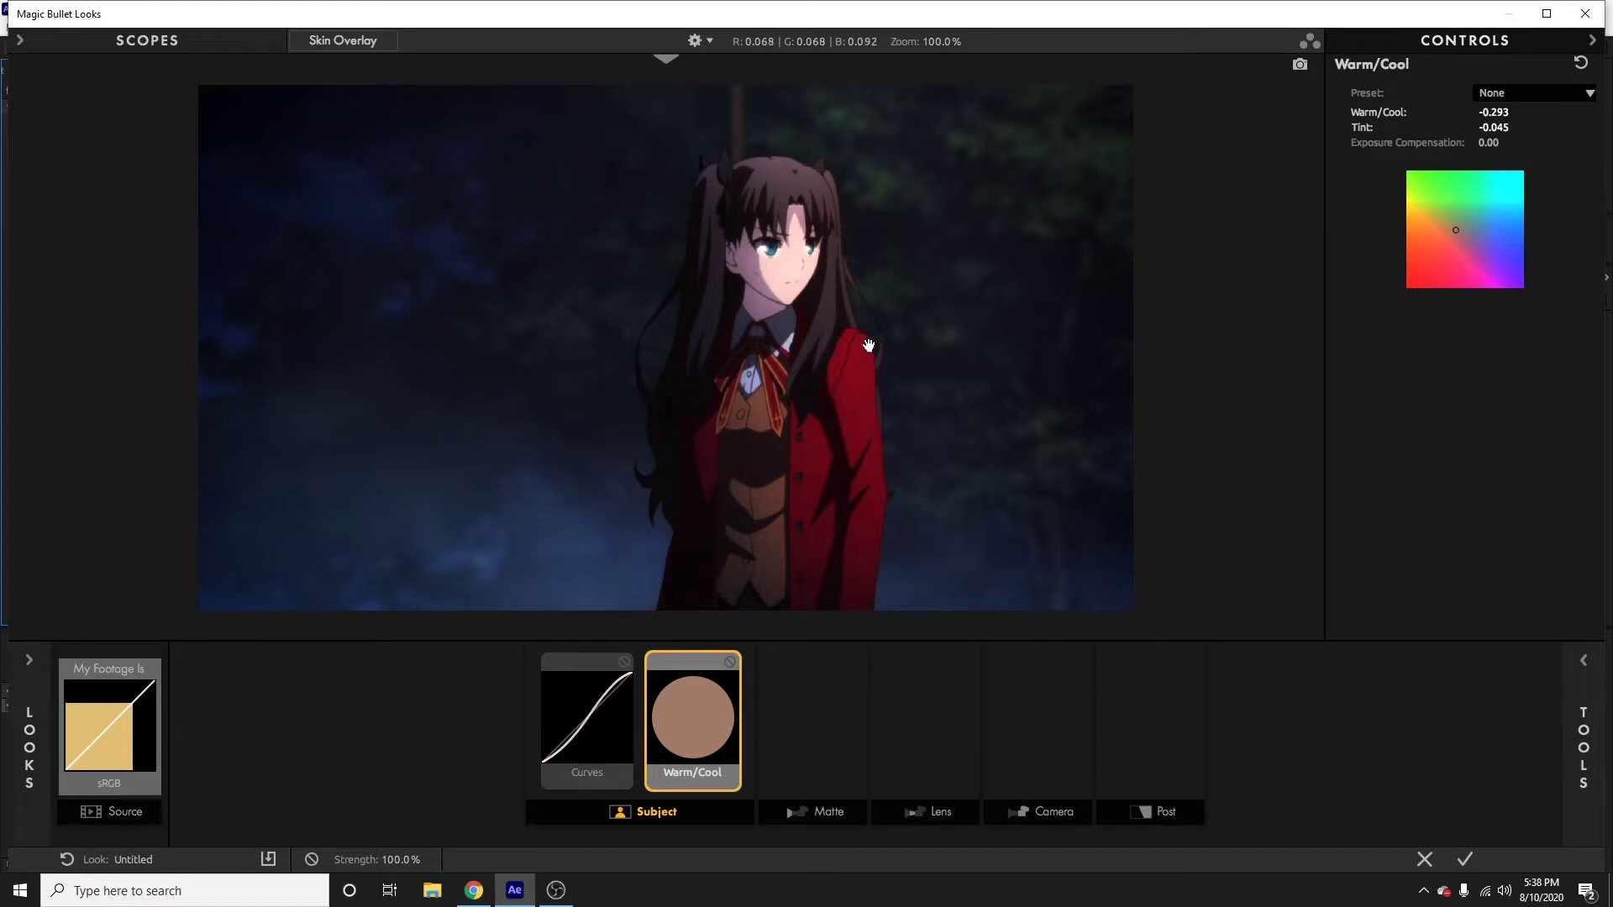
Compare the footage with and without the Warm/Cool correction.
click(729, 662)
click(729, 662)
click(731, 660)
click(731, 661)
Add a LUT tool after Warm/Cool in the Subject stage.
click(1583, 730)
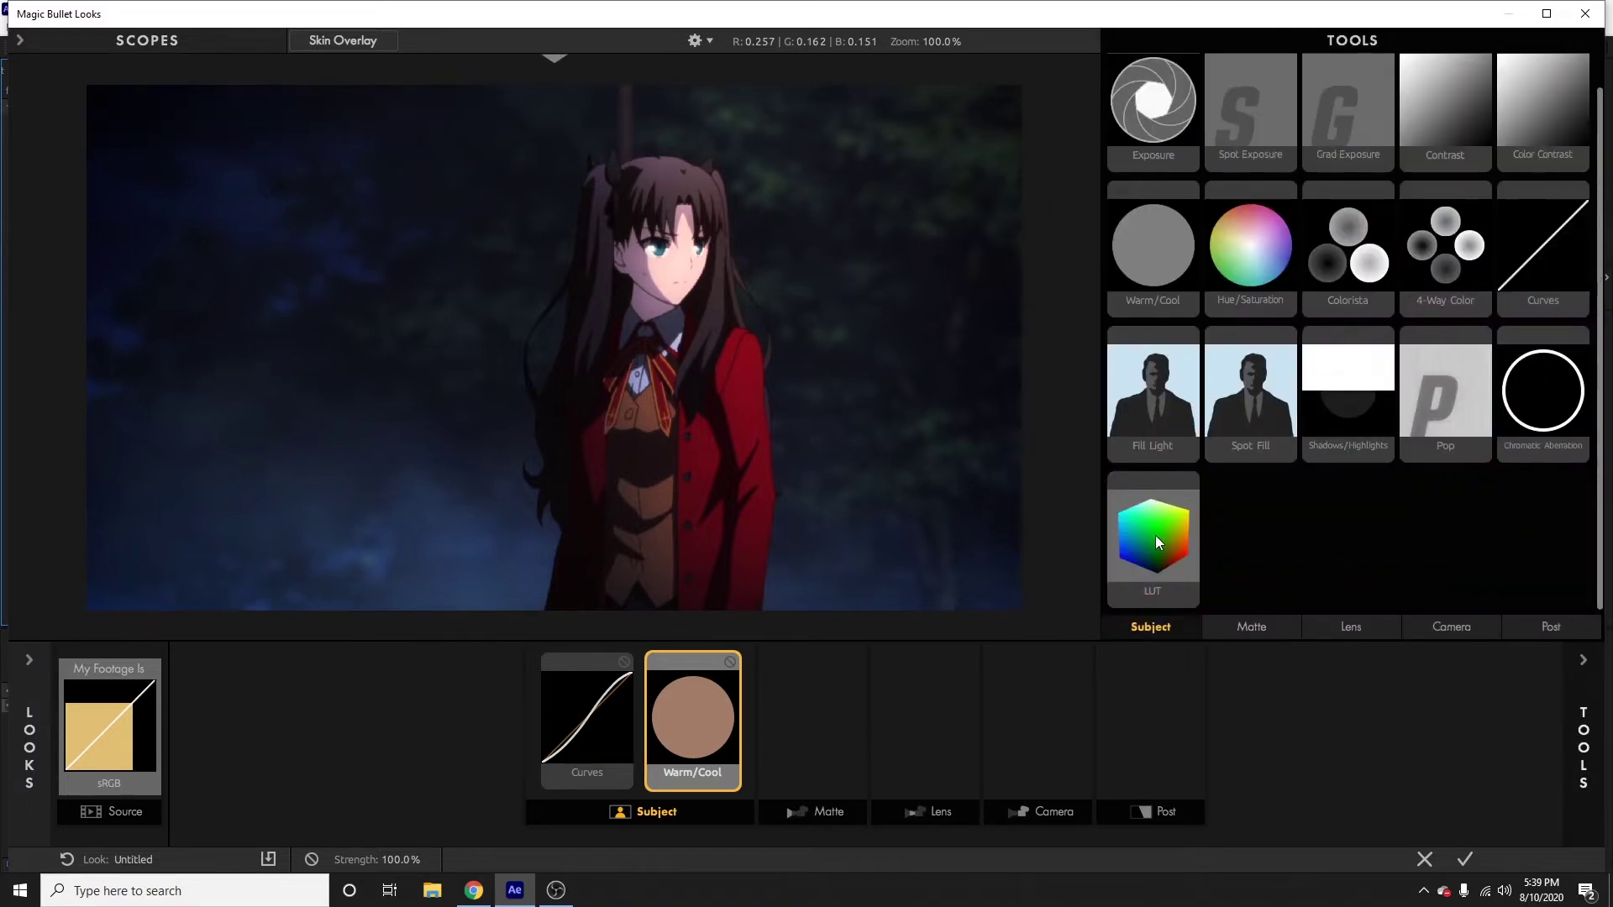
drag(1164, 531, 749, 719)
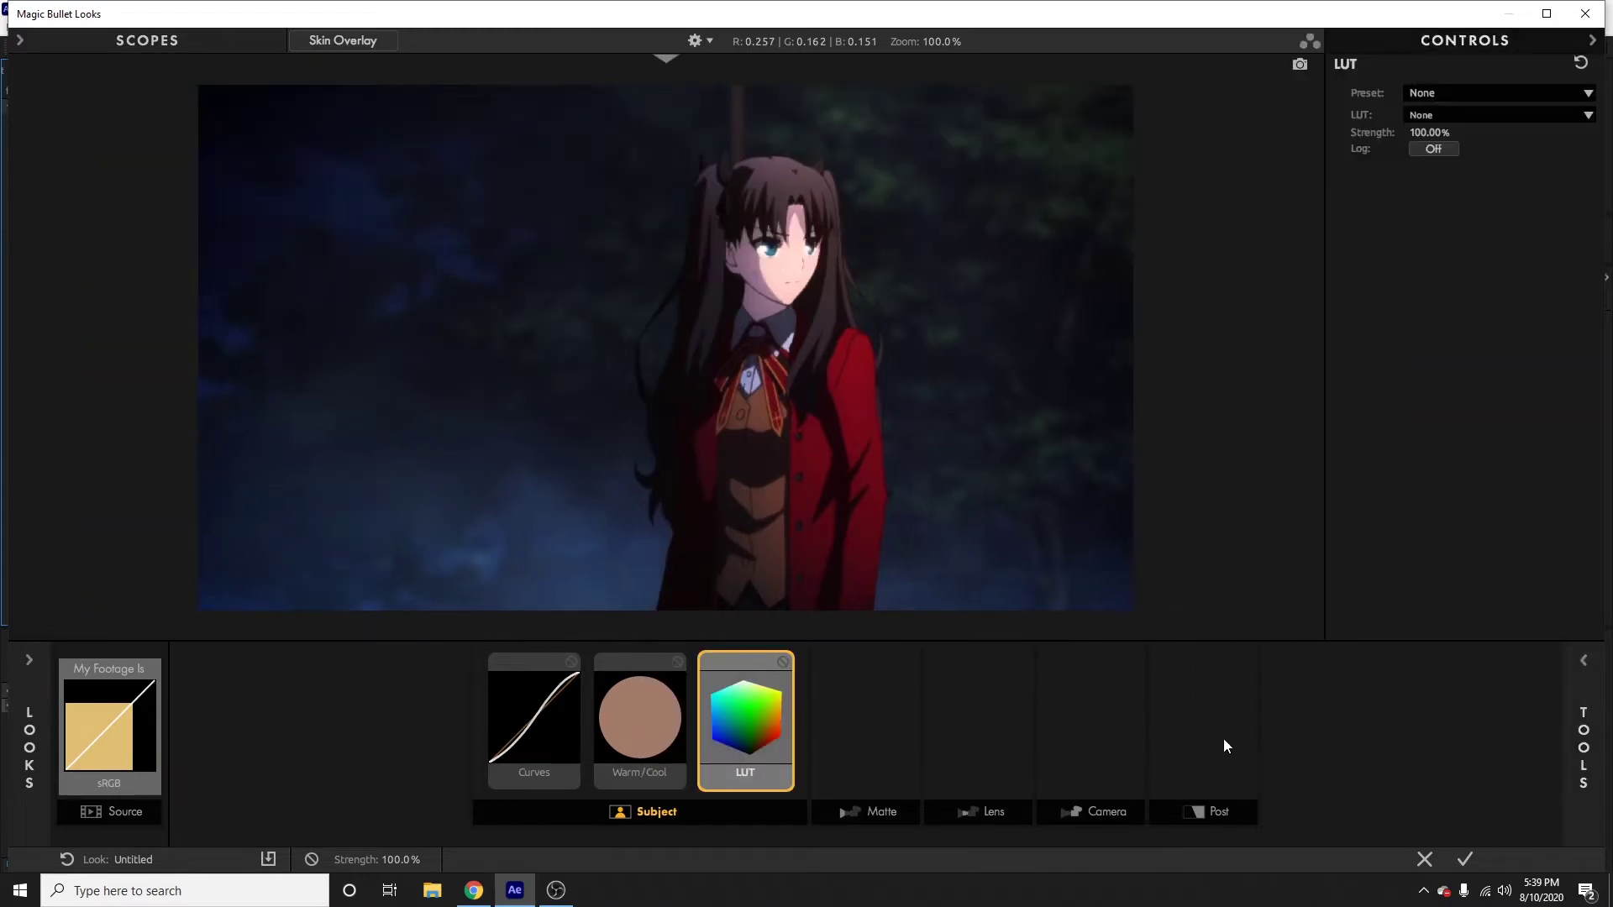
click(1217, 736)
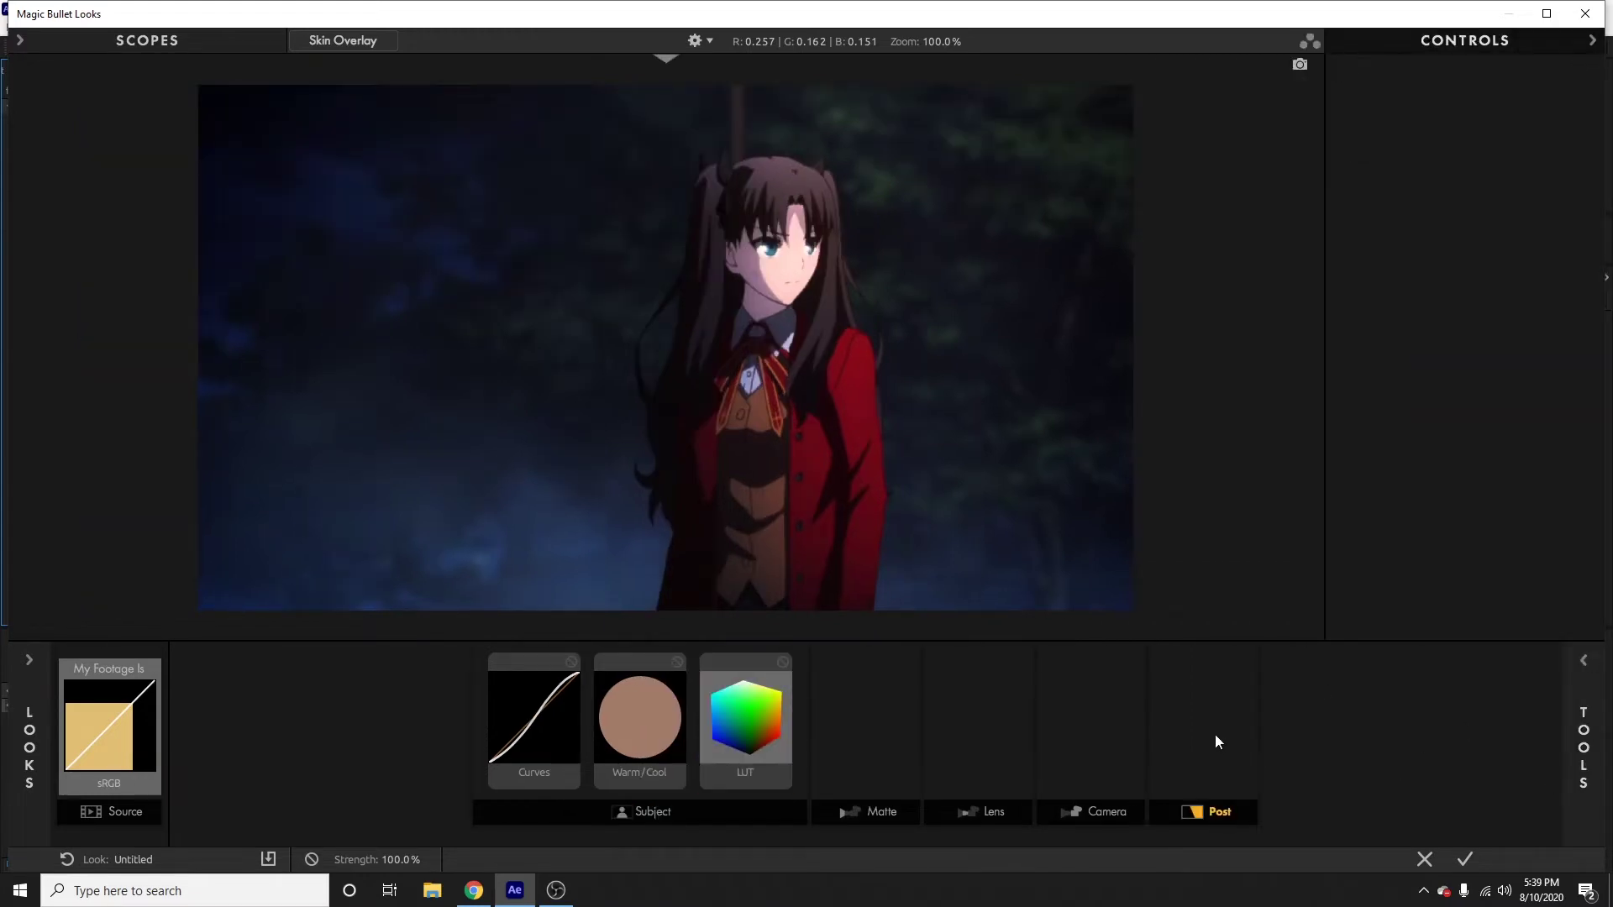
click(1603, 677)
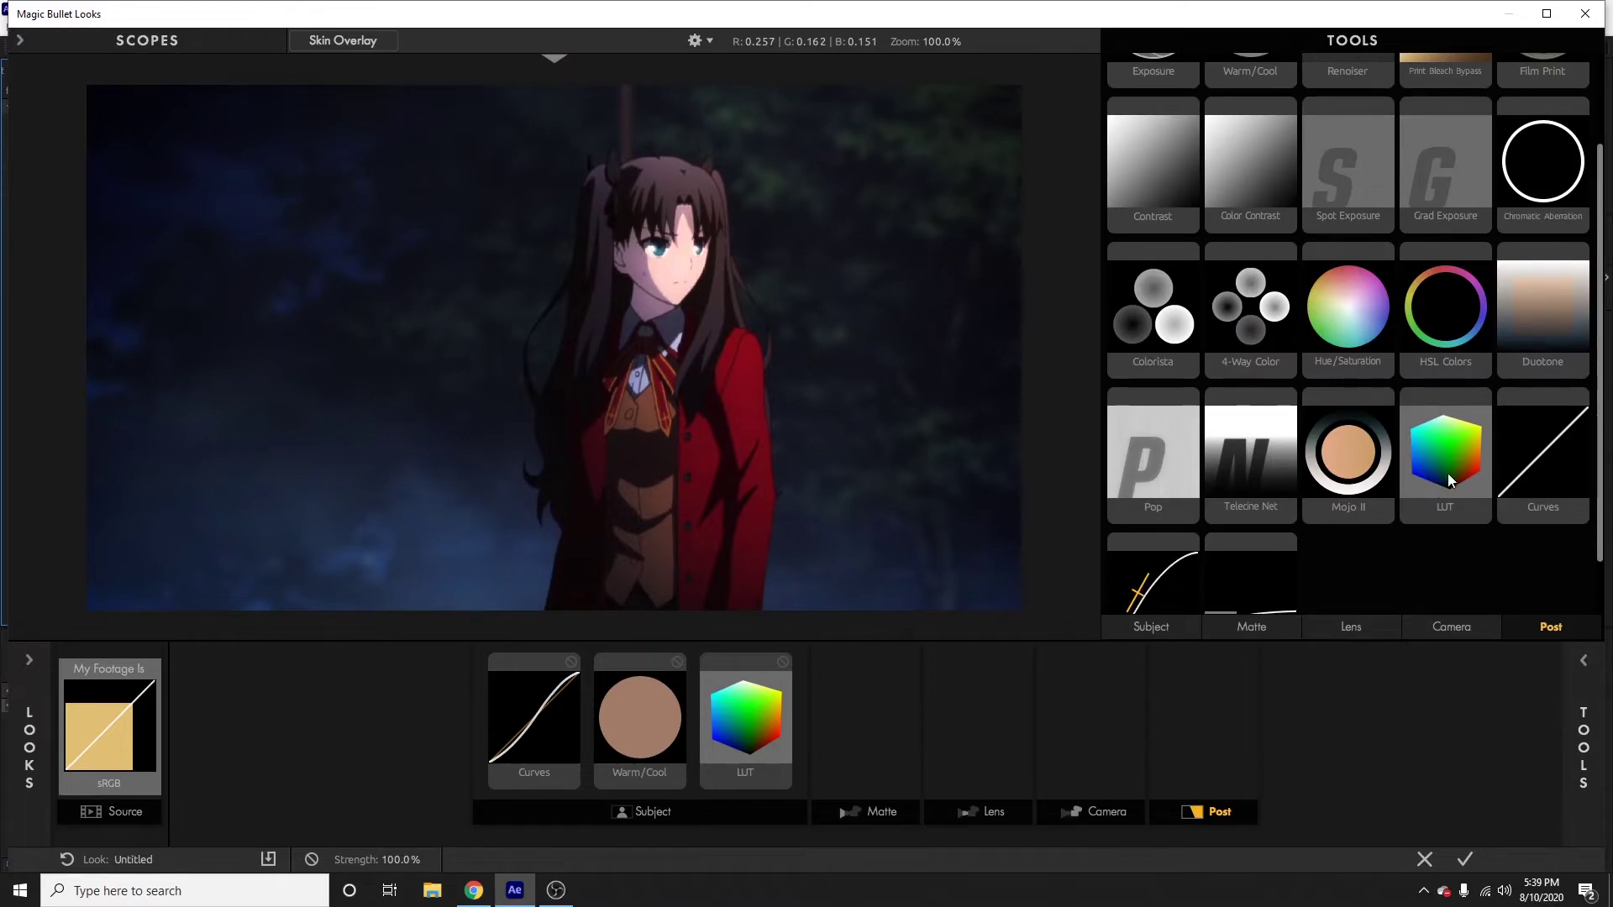
click(1588, 670)
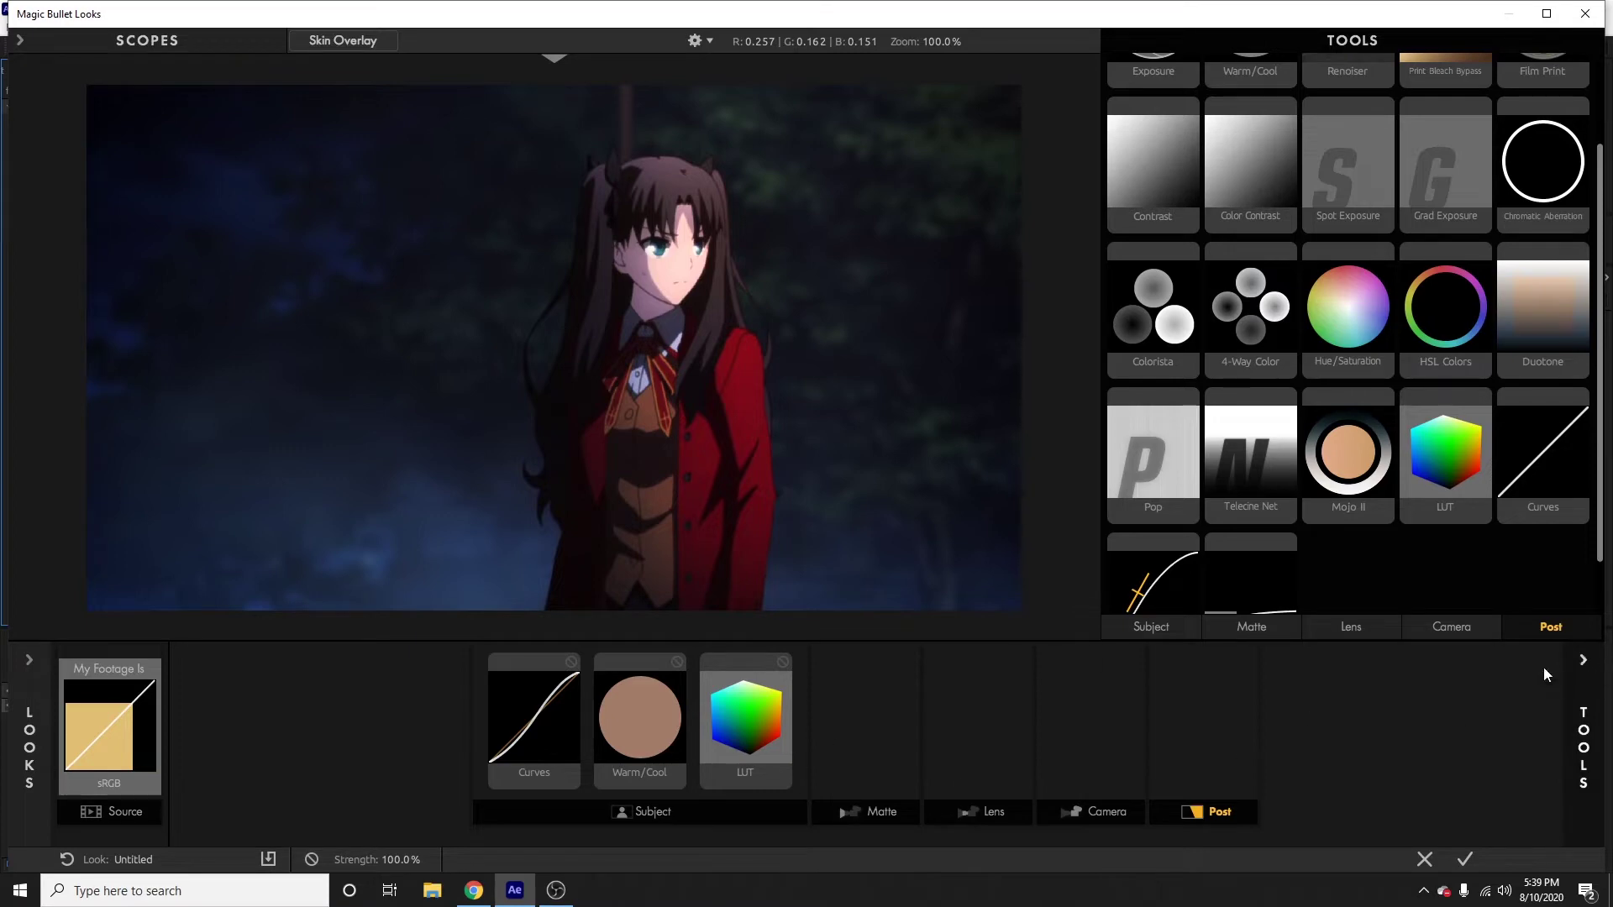
click(749, 739)
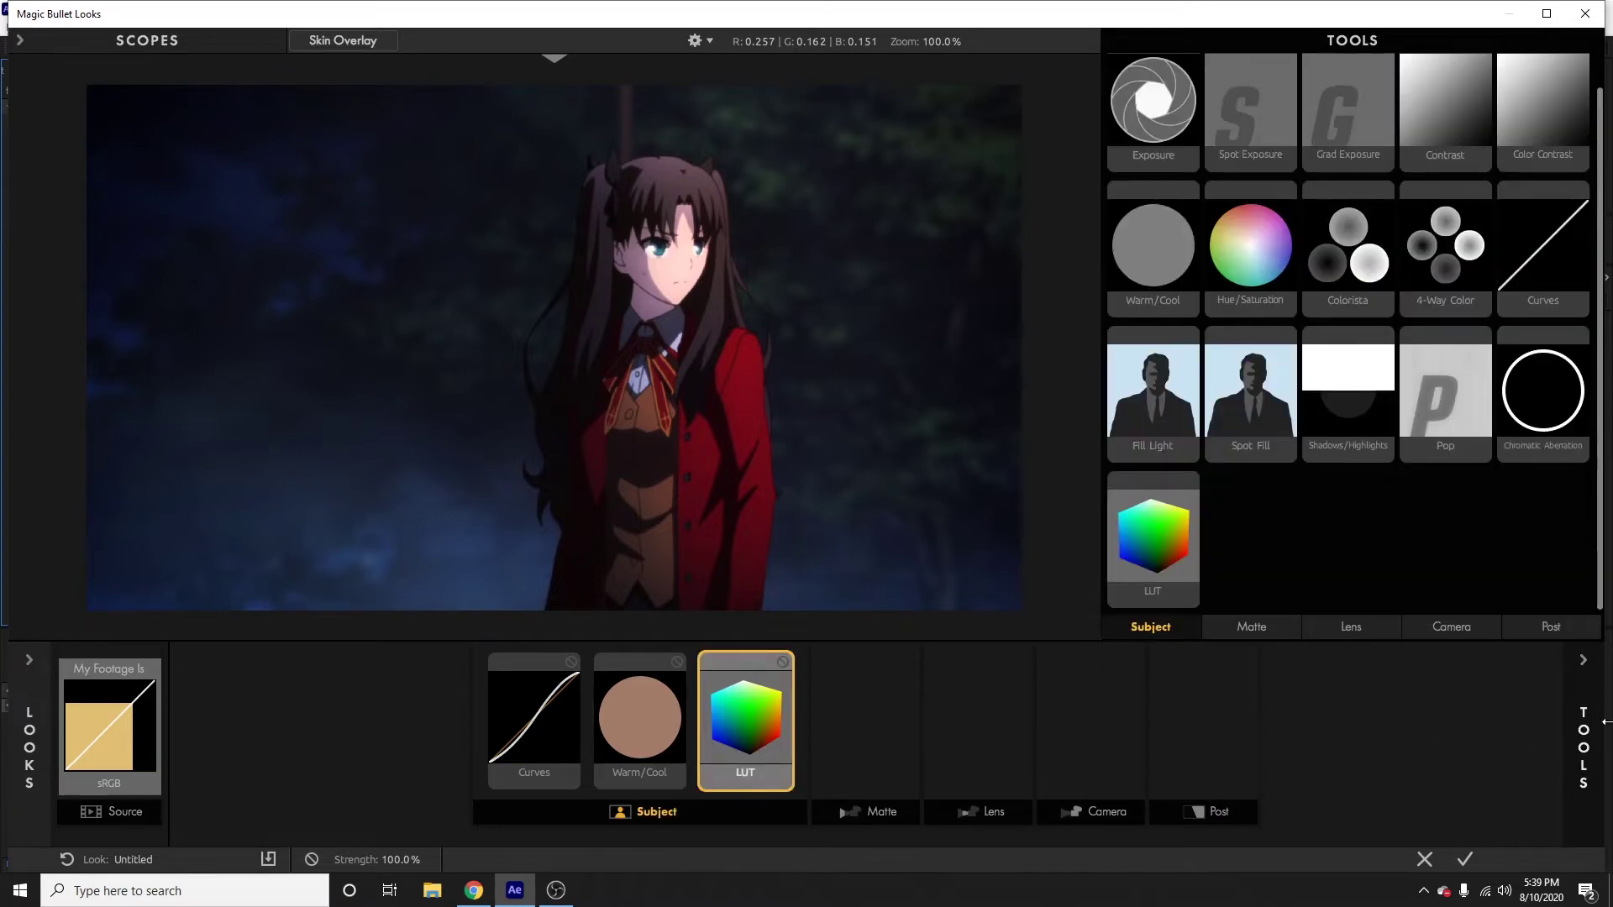
click(1587, 722)
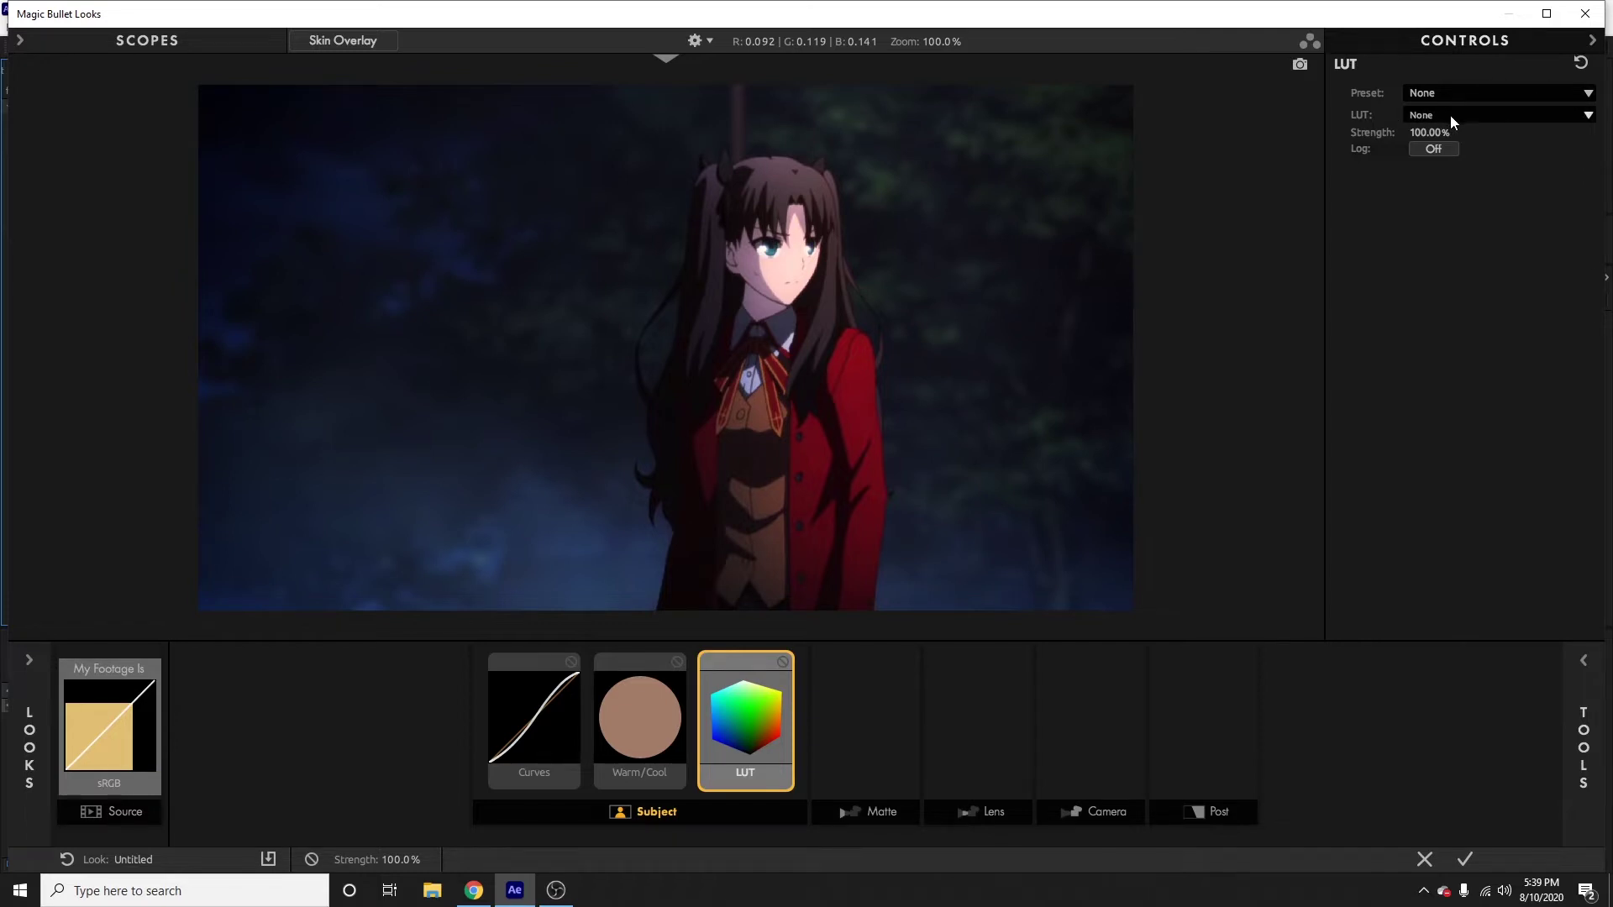
Try the Fall Is Here LUT on the footage and compare the image with the LUT tool on and off.
click(1445, 122)
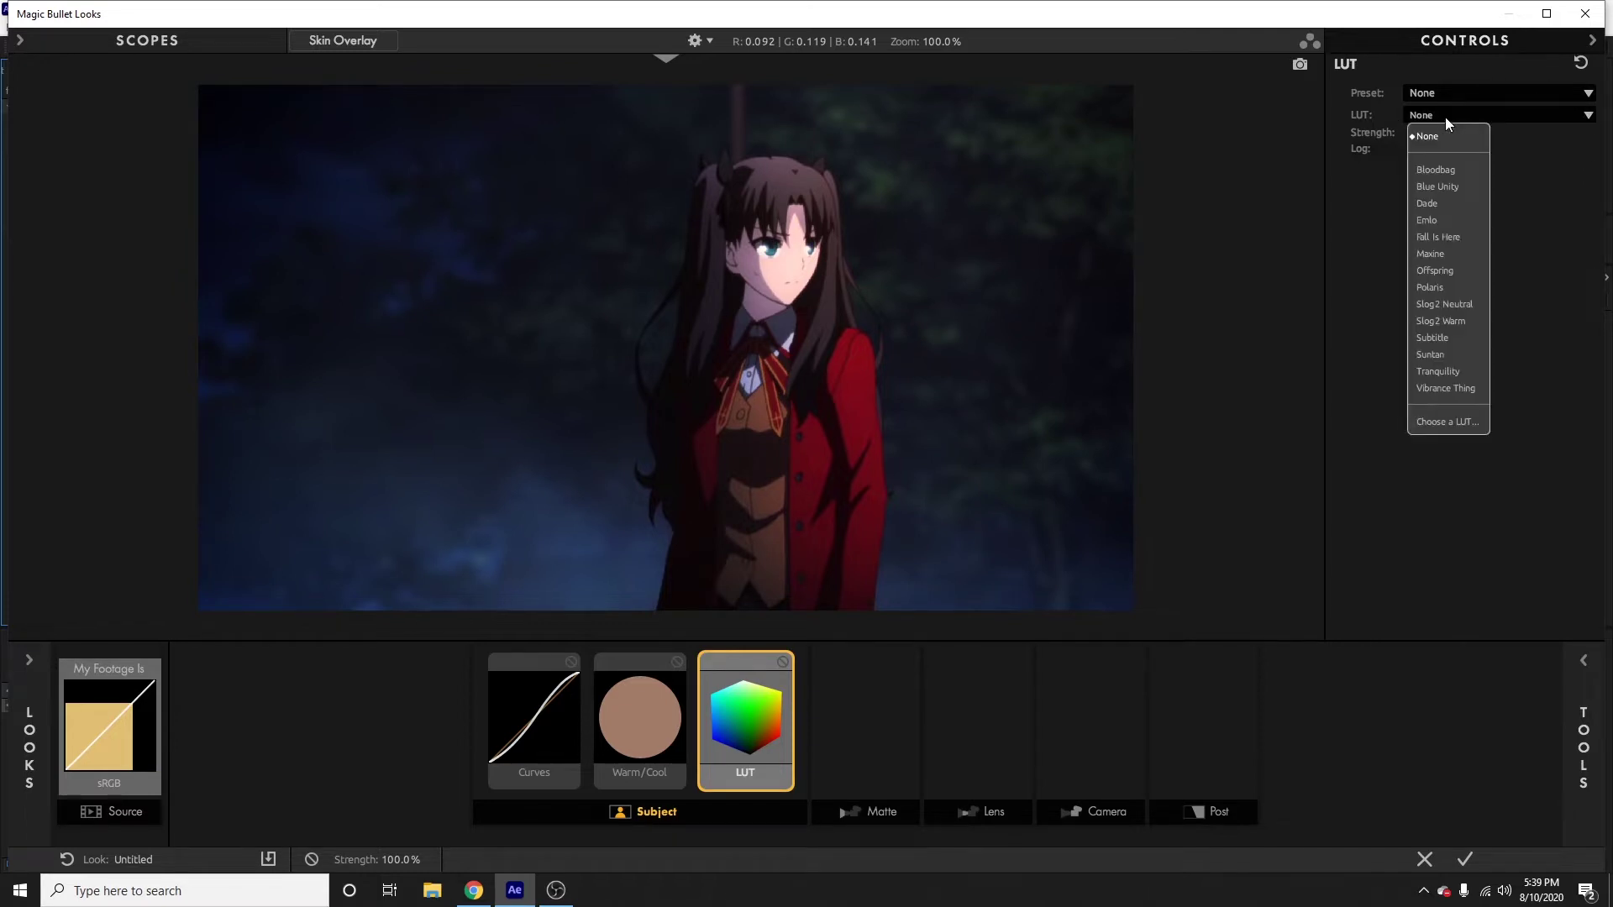
click(1546, 158)
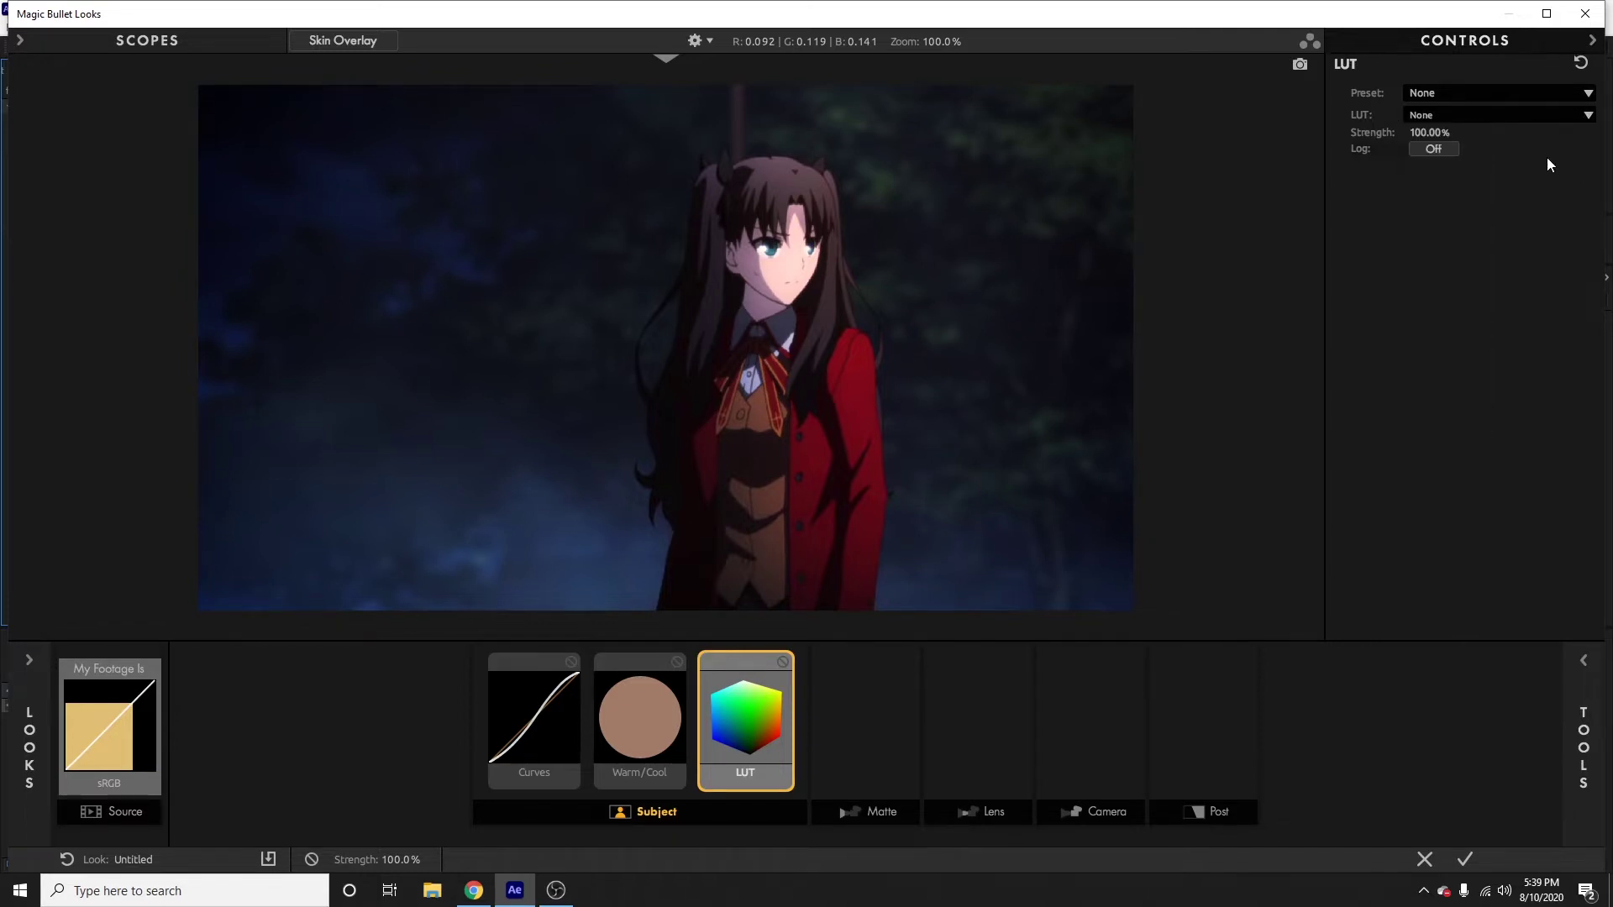
click(1461, 118)
click(1454, 238)
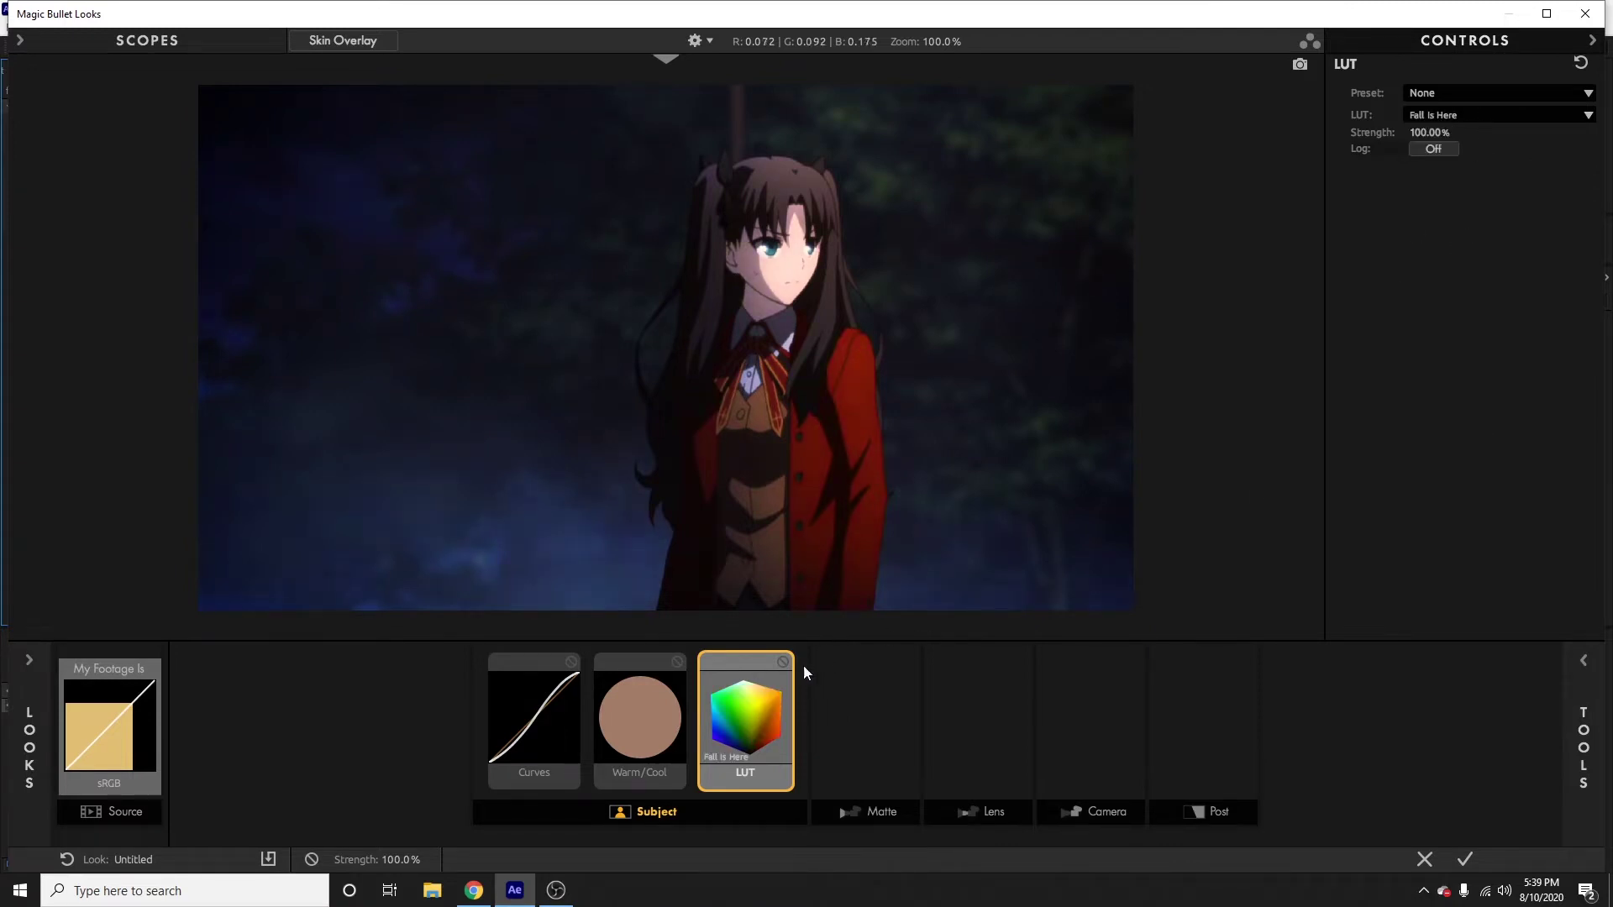
click(781, 662)
click(781, 662)
click(781, 662)
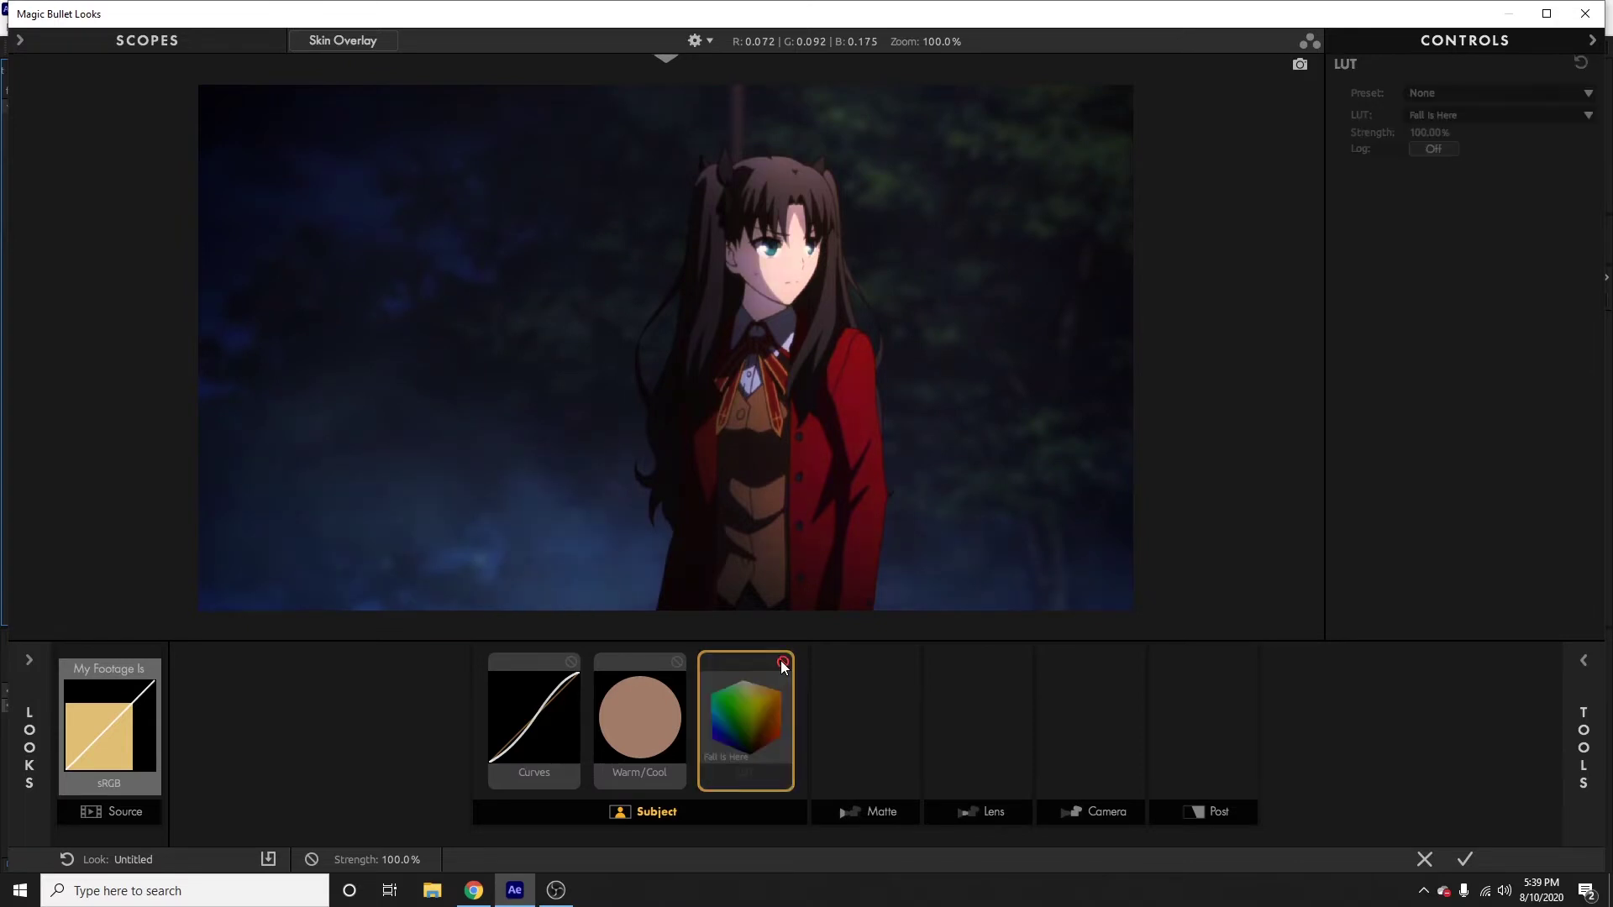
click(781, 662)
click(781, 662)
click(781, 662)
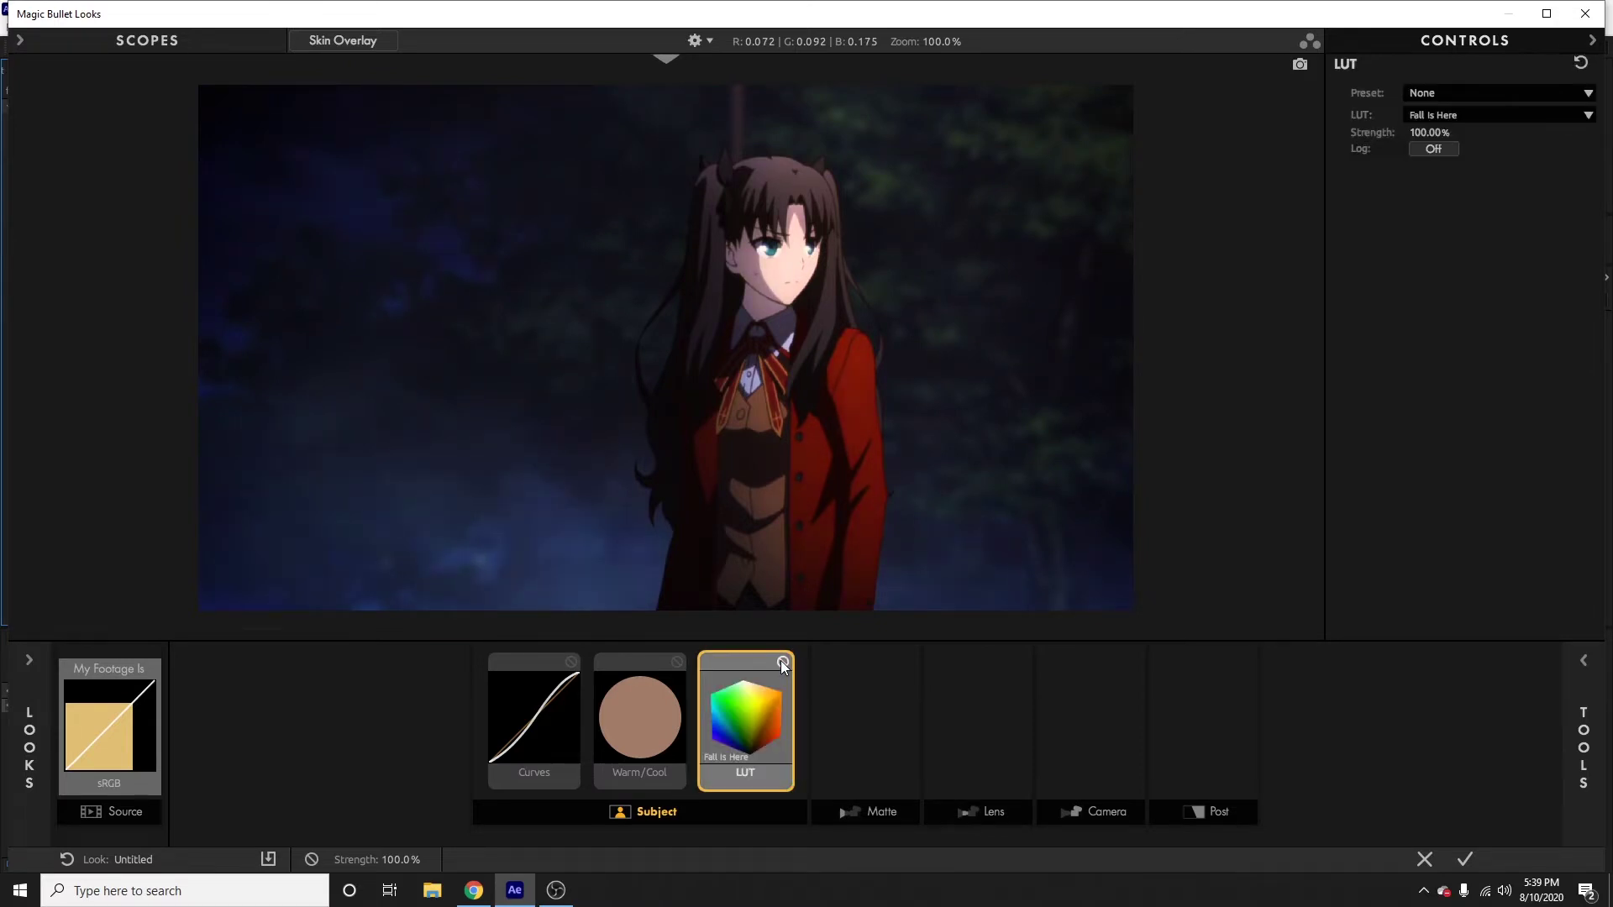
Try a strength of 80% for the Fall Is Here LUT and undo it.
click(1432, 134)
text(80)
key(Return)
key(ctrl+z)
Try the Maxine LUT and the Tranquility LUT on the footage.
click(1518, 116)
click(1438, 254)
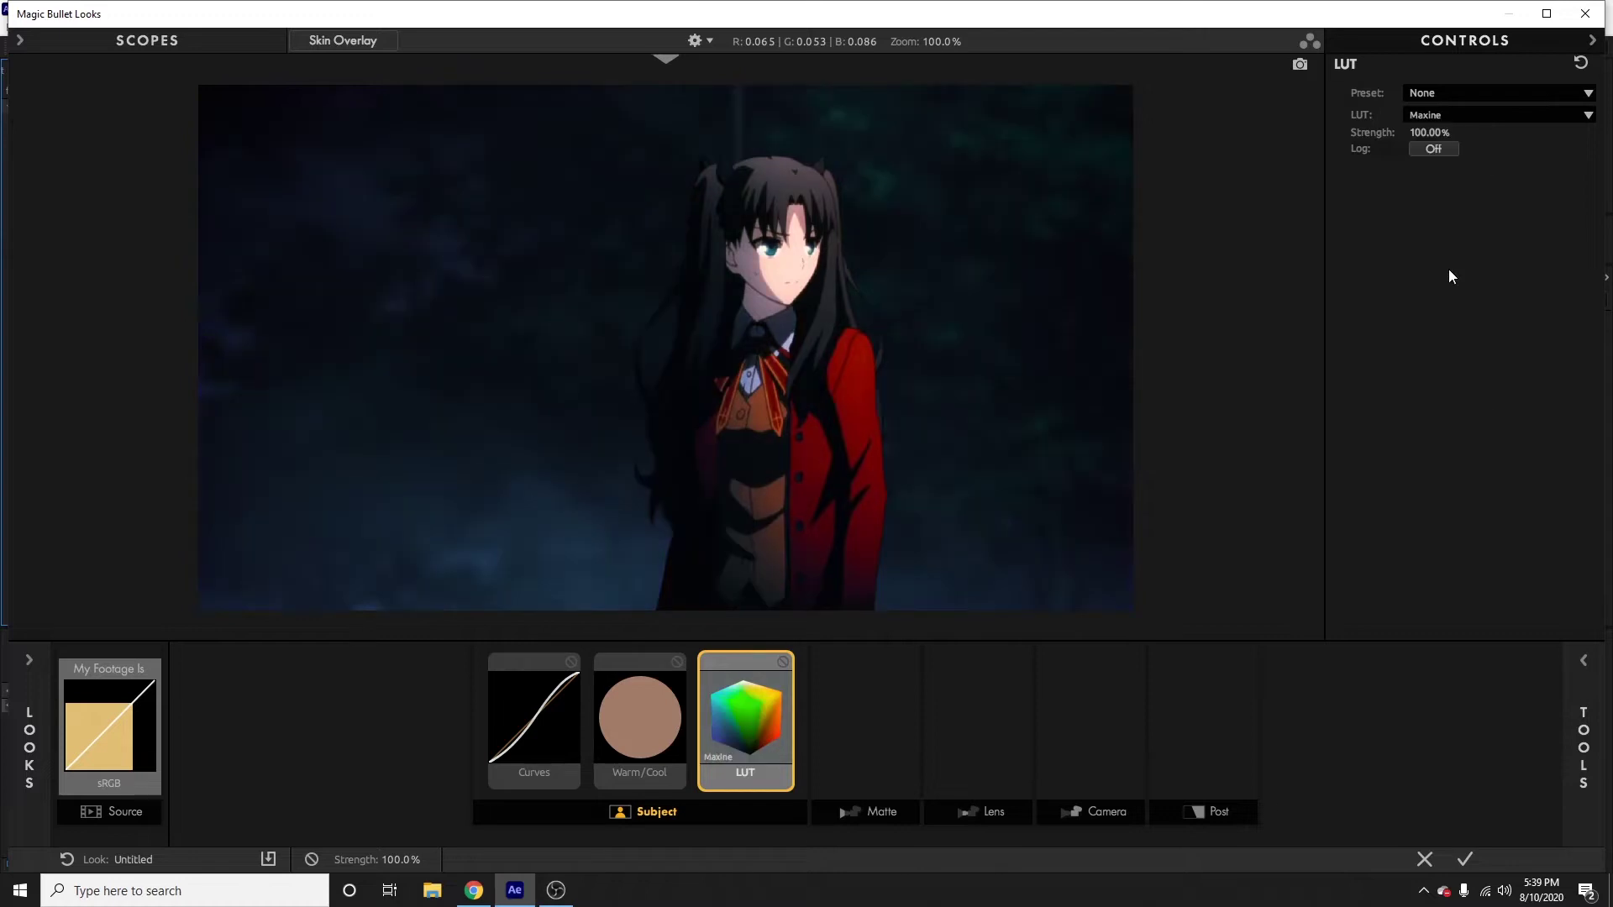
click(1478, 115)
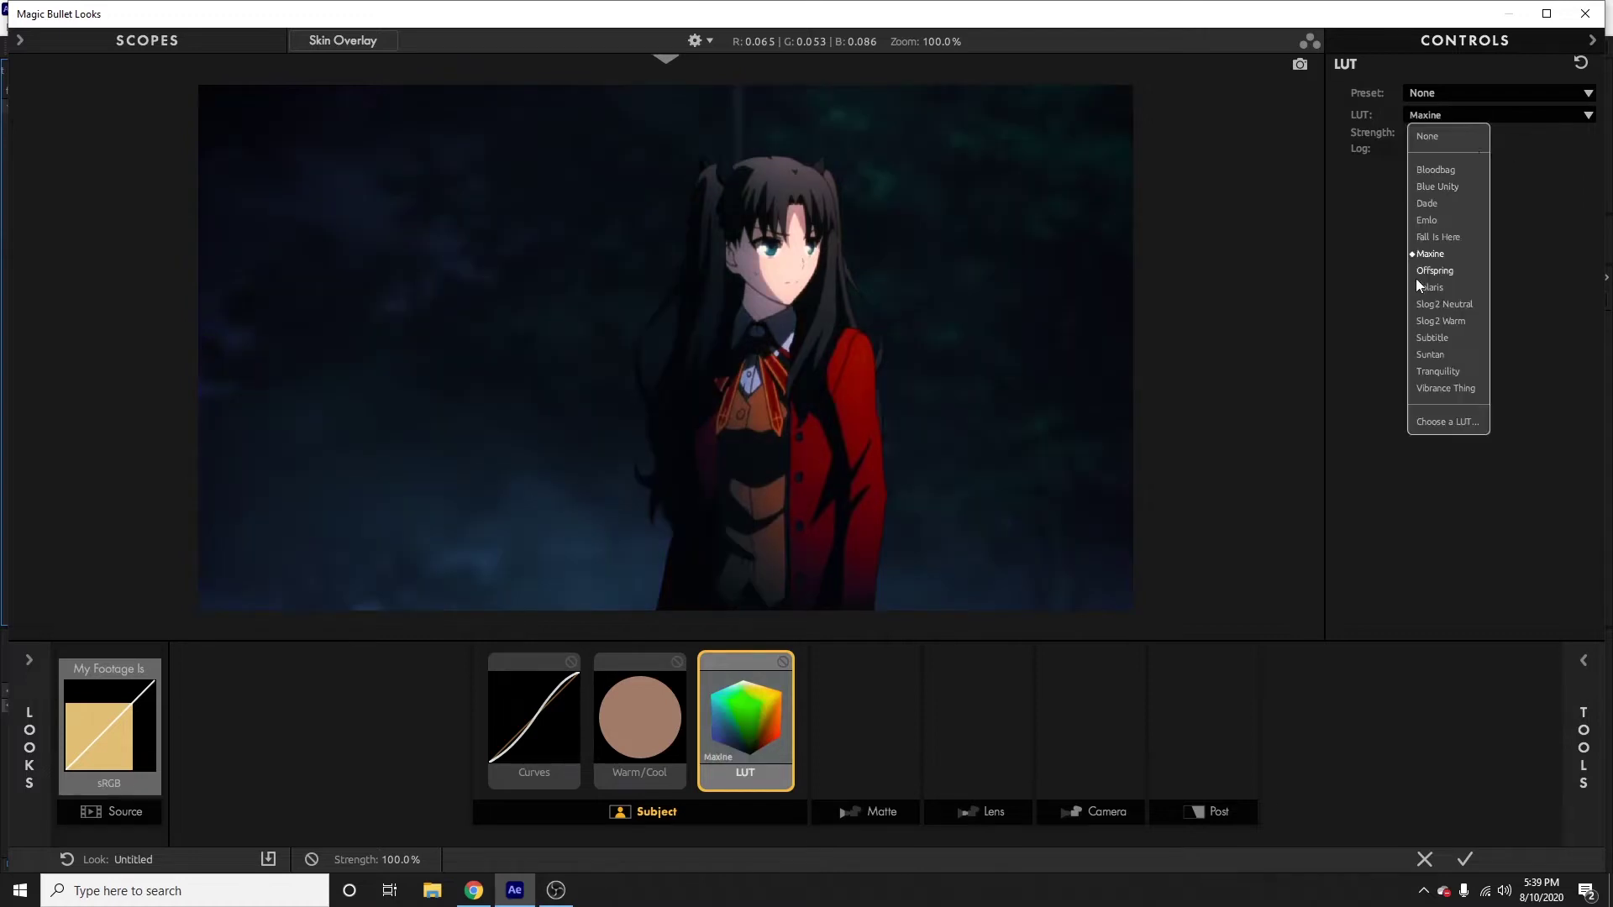
click(1448, 371)
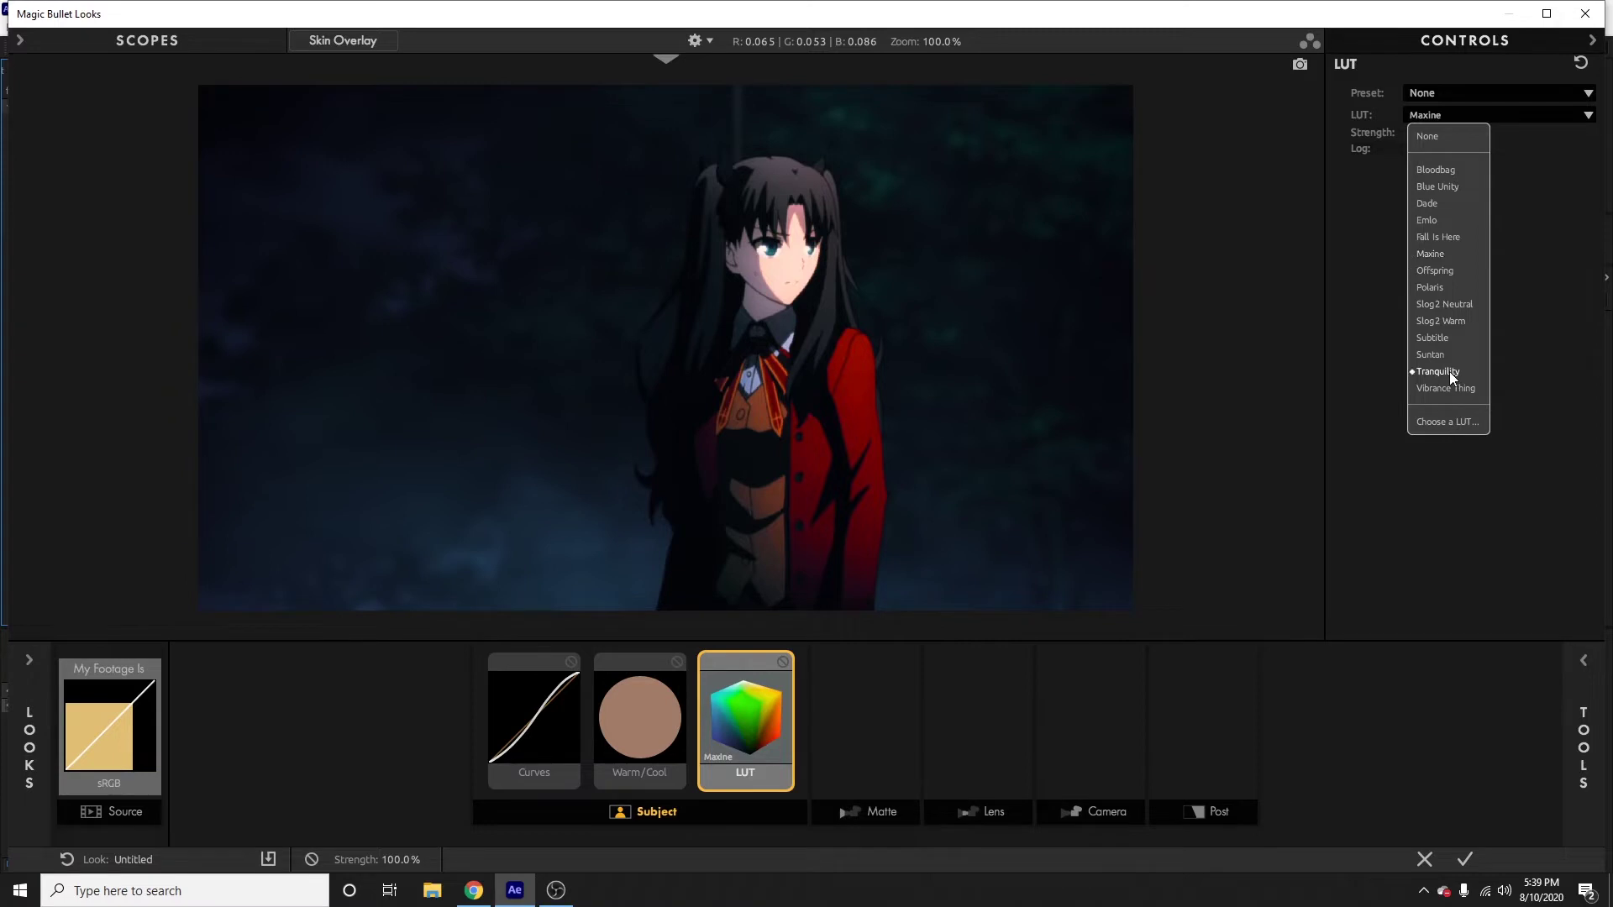
Apply the Vibrance Thing LUT at 70% strength and compare the footage with and without it.
click(1476, 119)
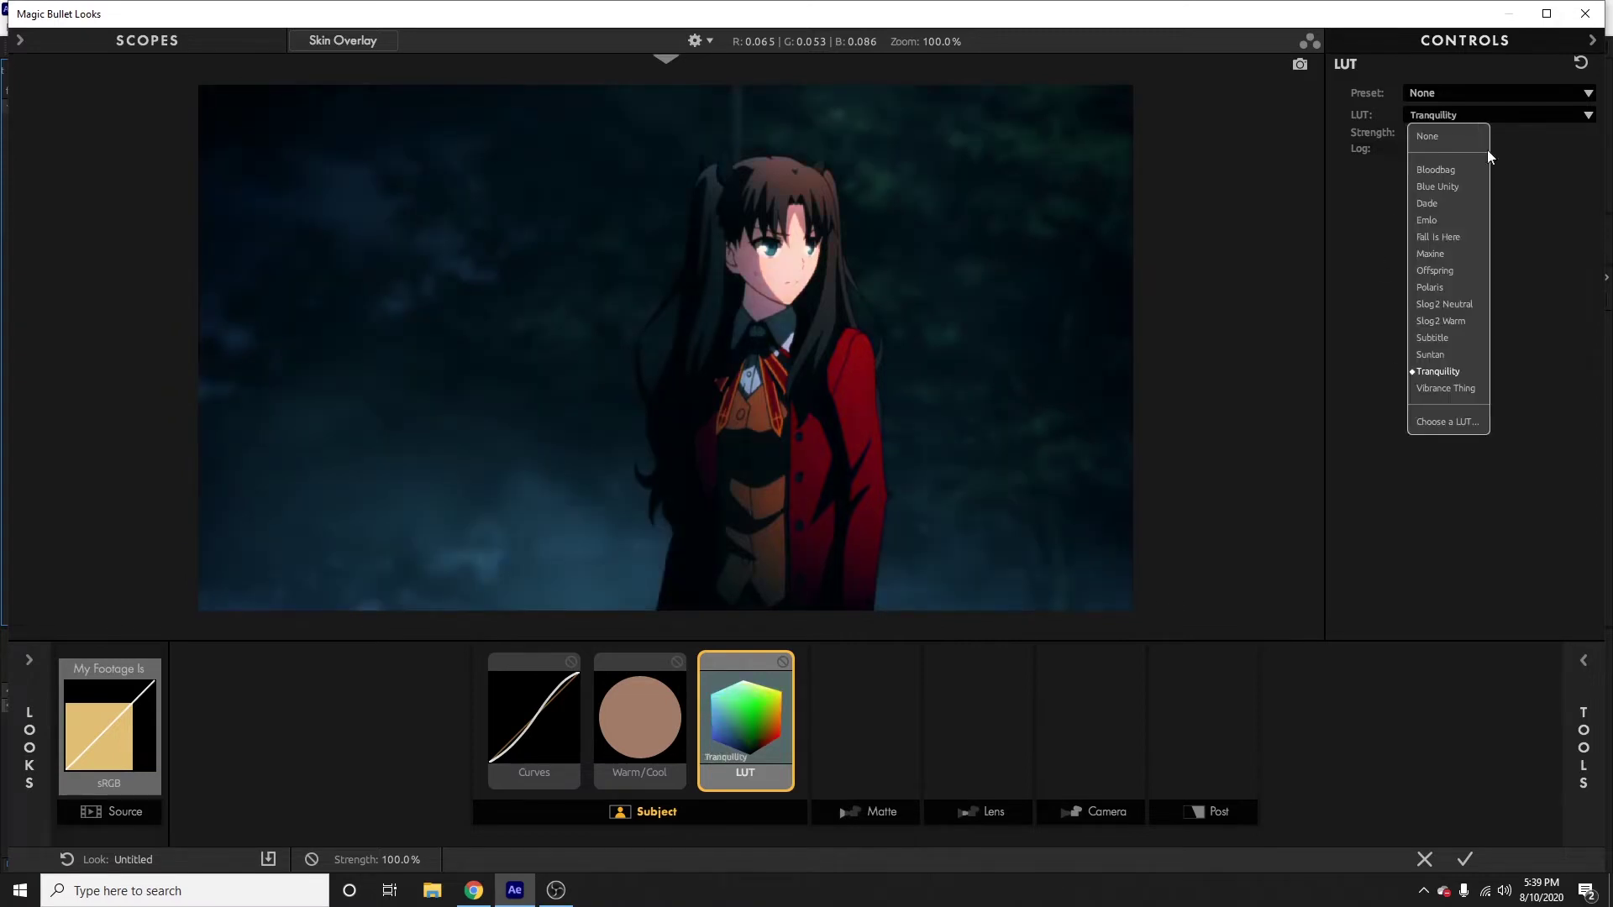
click(1449, 389)
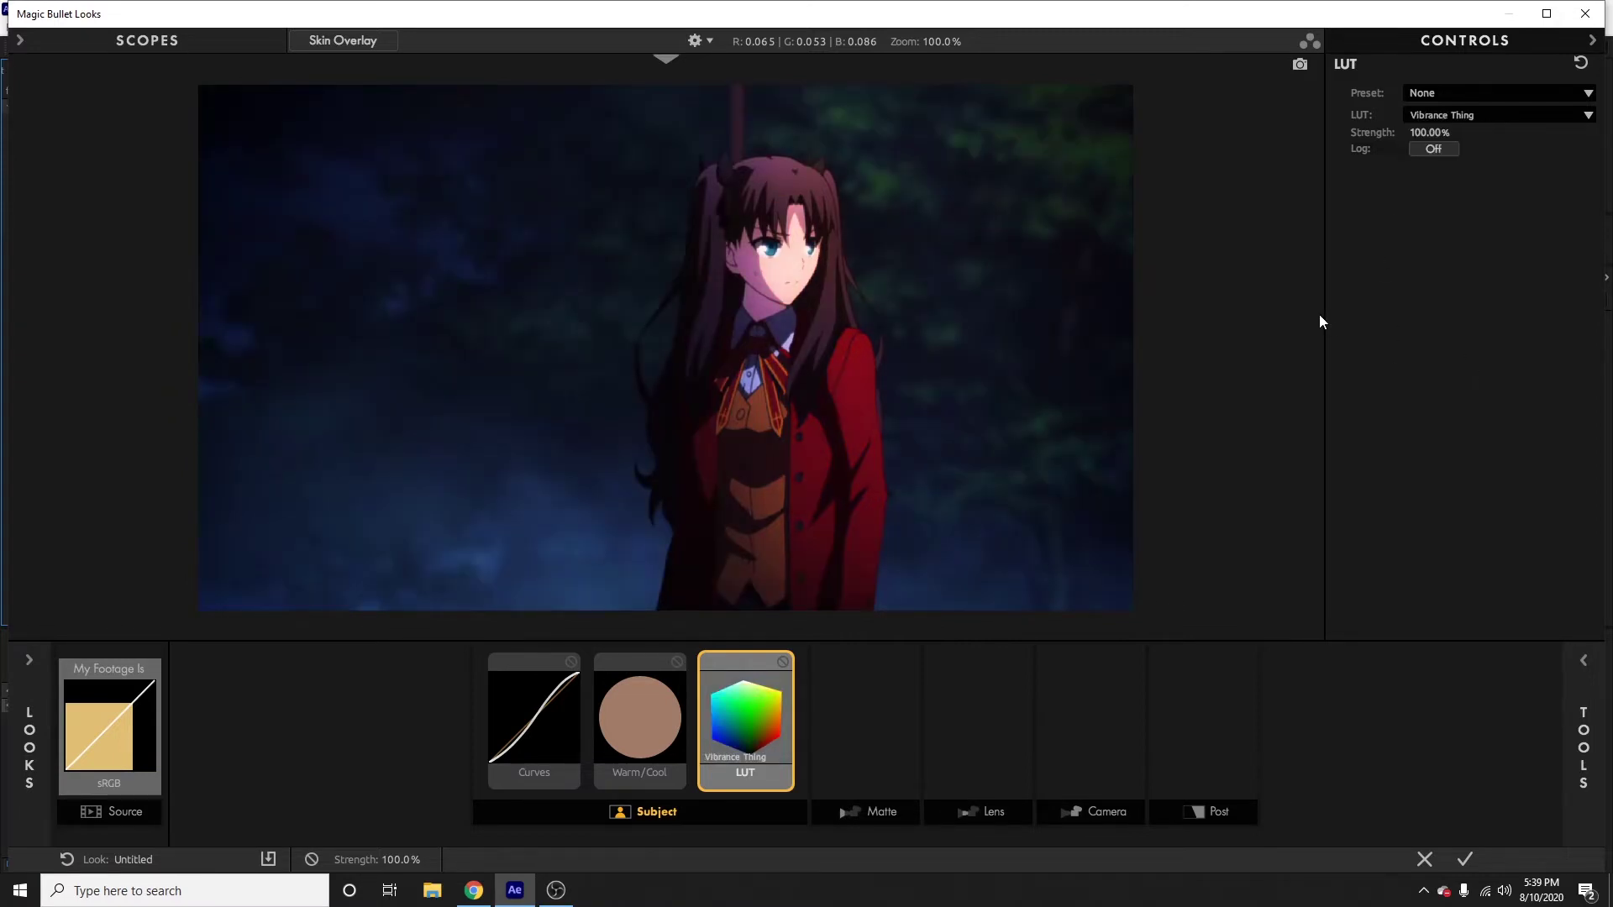
click(1429, 132)
text(70)
key(Return)
click(783, 662)
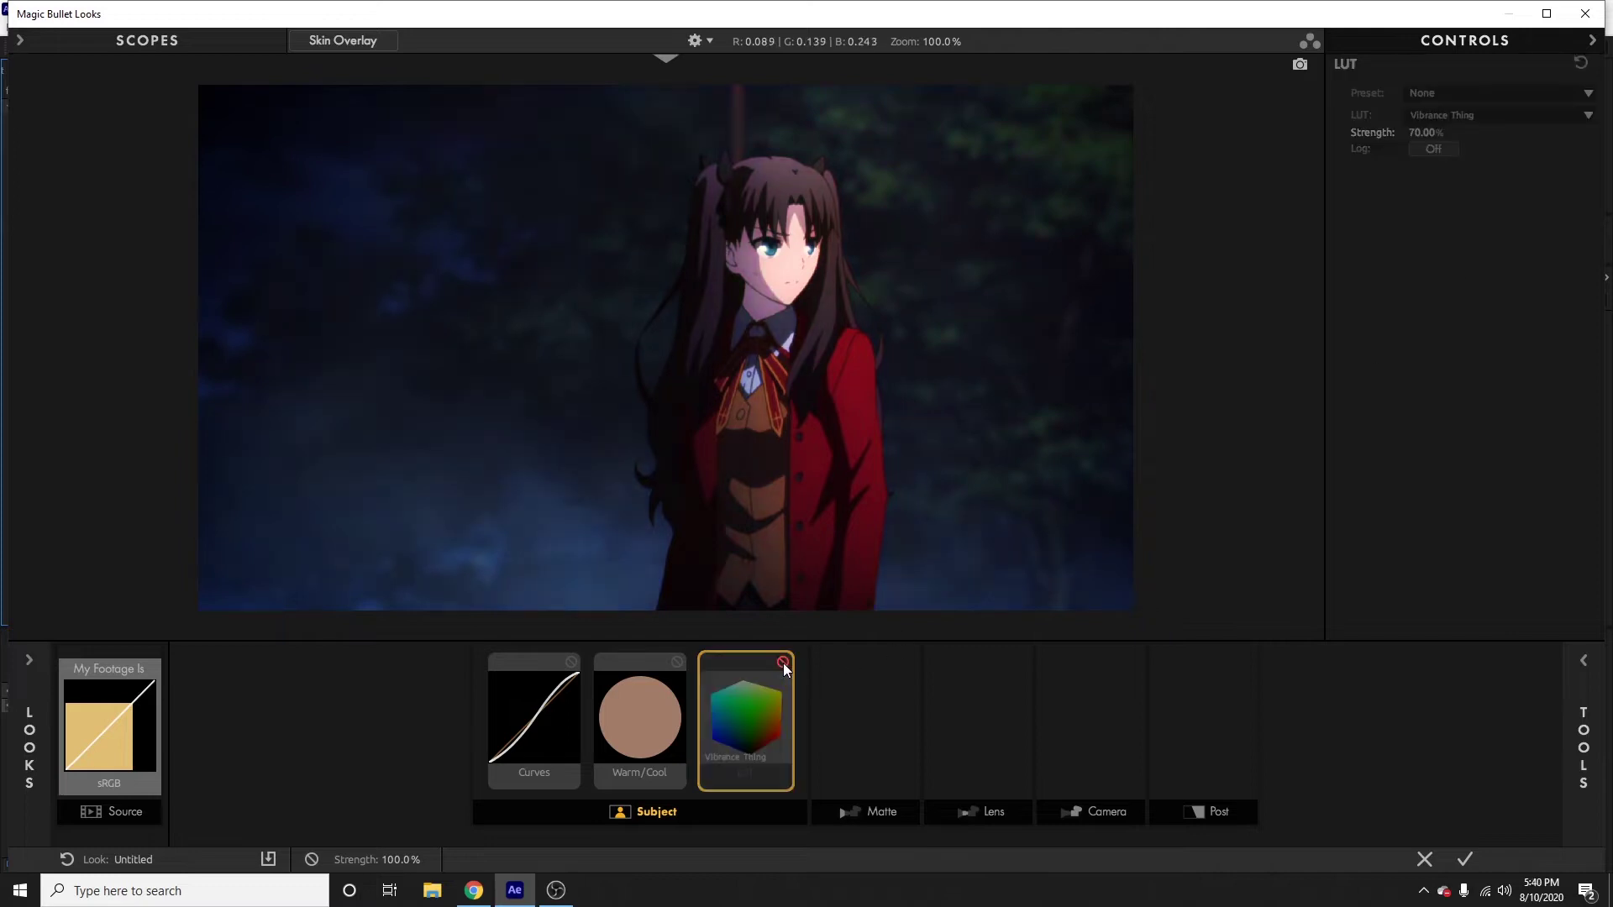
click(783, 663)
Add a Mojo II tool to the Post stage of the look.
click(1212, 754)
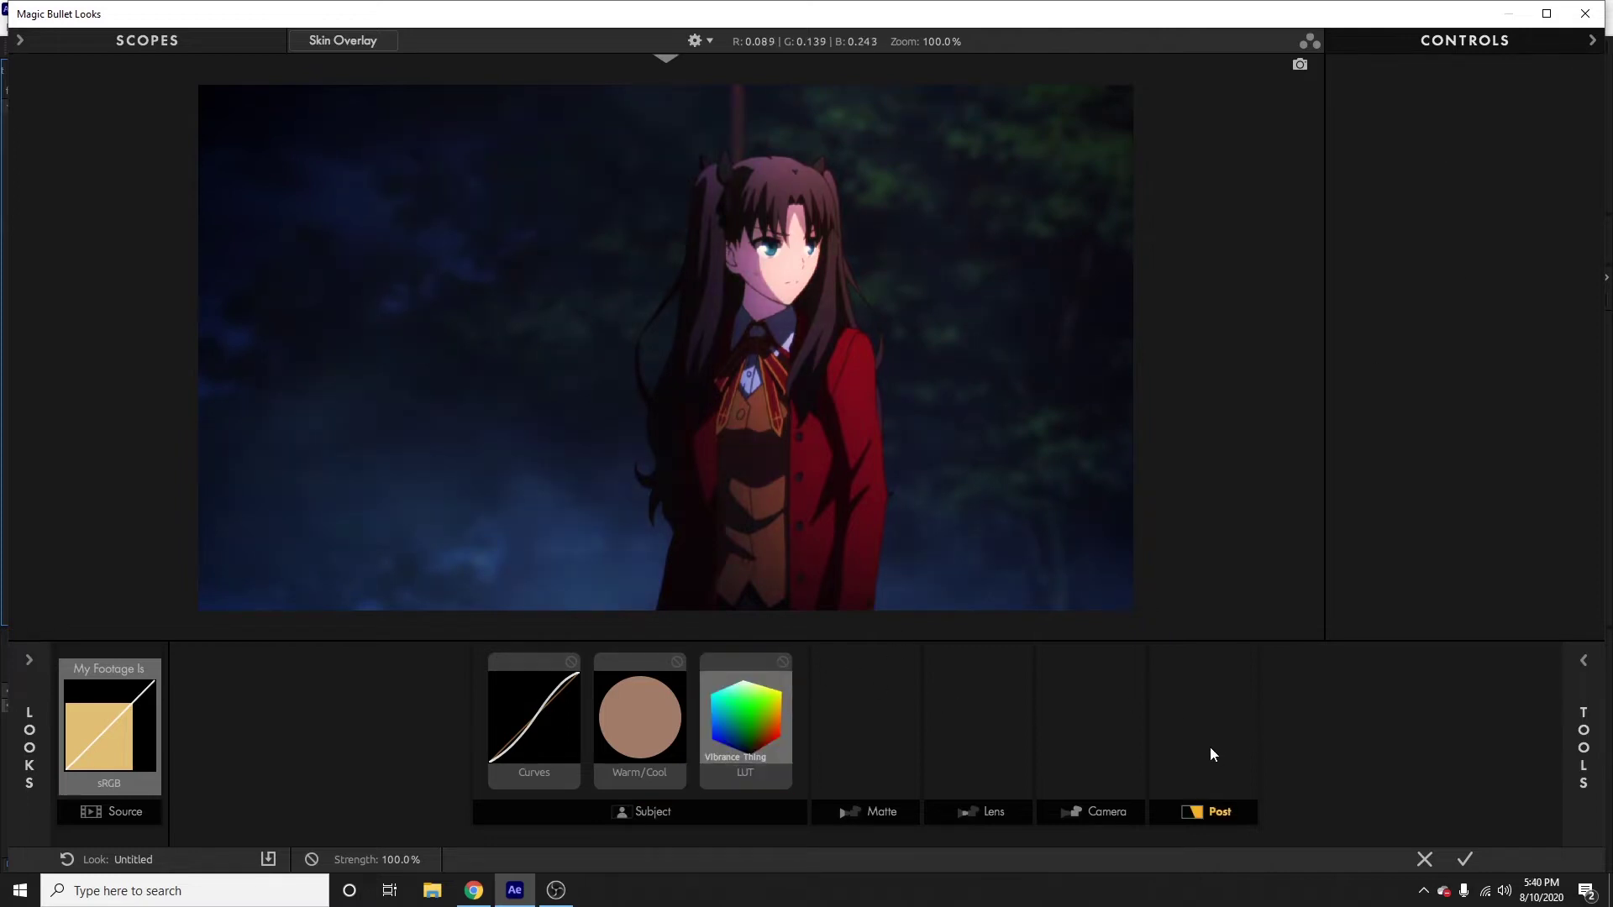
click(1584, 664)
scroll(1545, 462, down, 1)
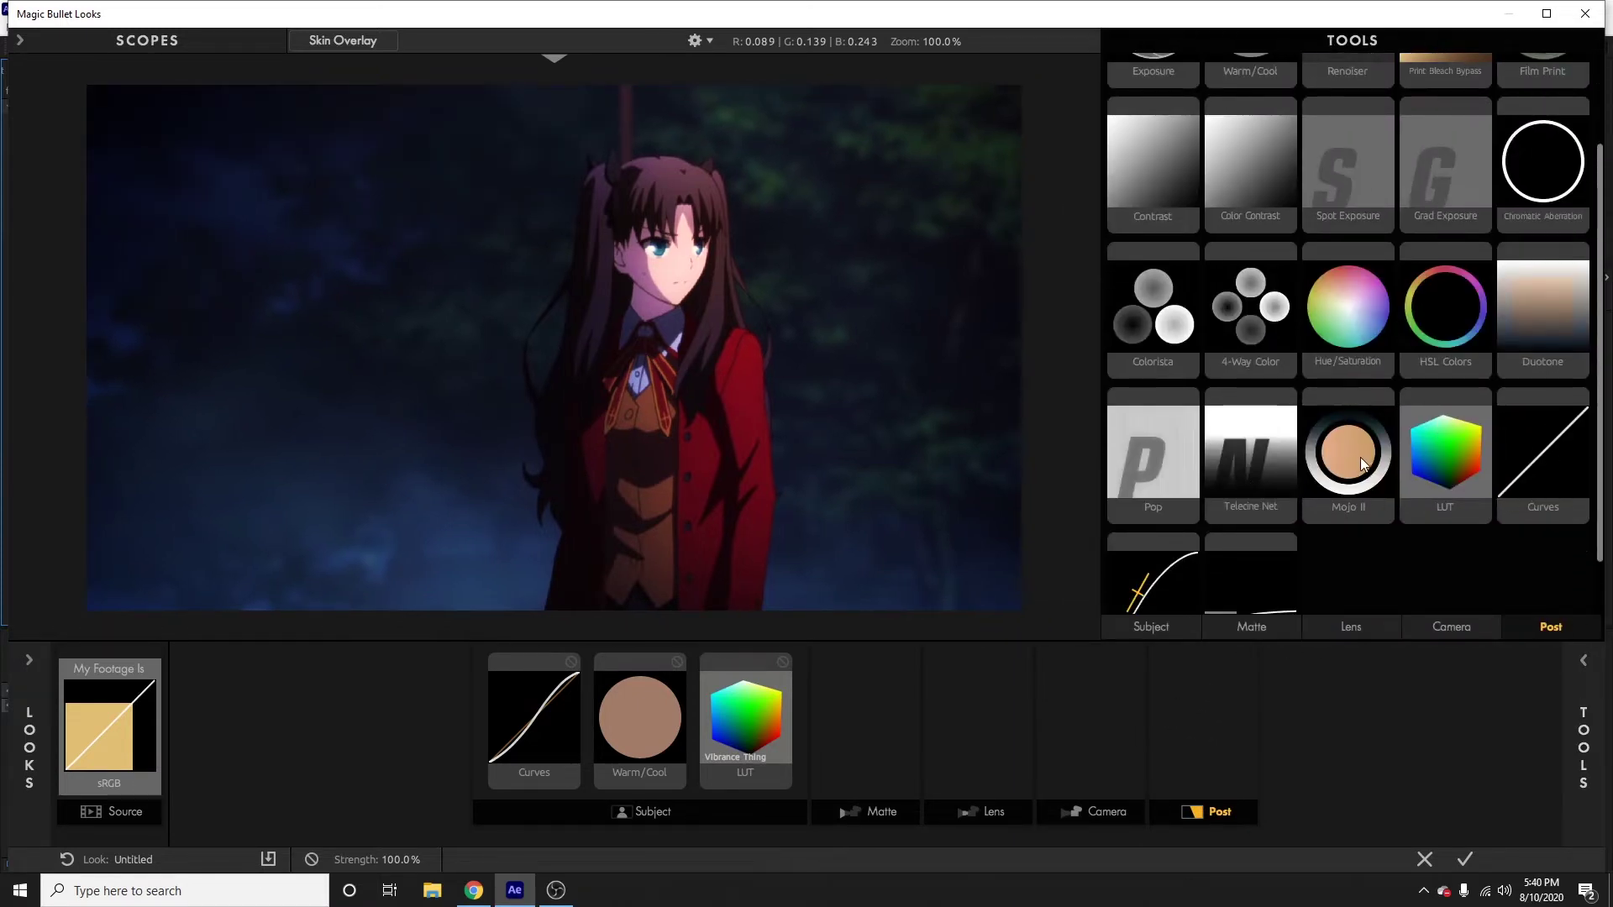
mouse_move(1359, 457)
mouse_down()
mouse_move(1359, 480)
mouse_move(1373, 466)
mouse_move(1242, 519)
mouse_move(1320, 513)
mouse_move(1332, 592)
mouse_move(1286, 687)
mouse_move(1217, 734)
mouse_move(1203, 714)
mouse_move(1353, 509)
mouse_move(1308, 511)
mouse_move(1218, 713)
mouse_up()
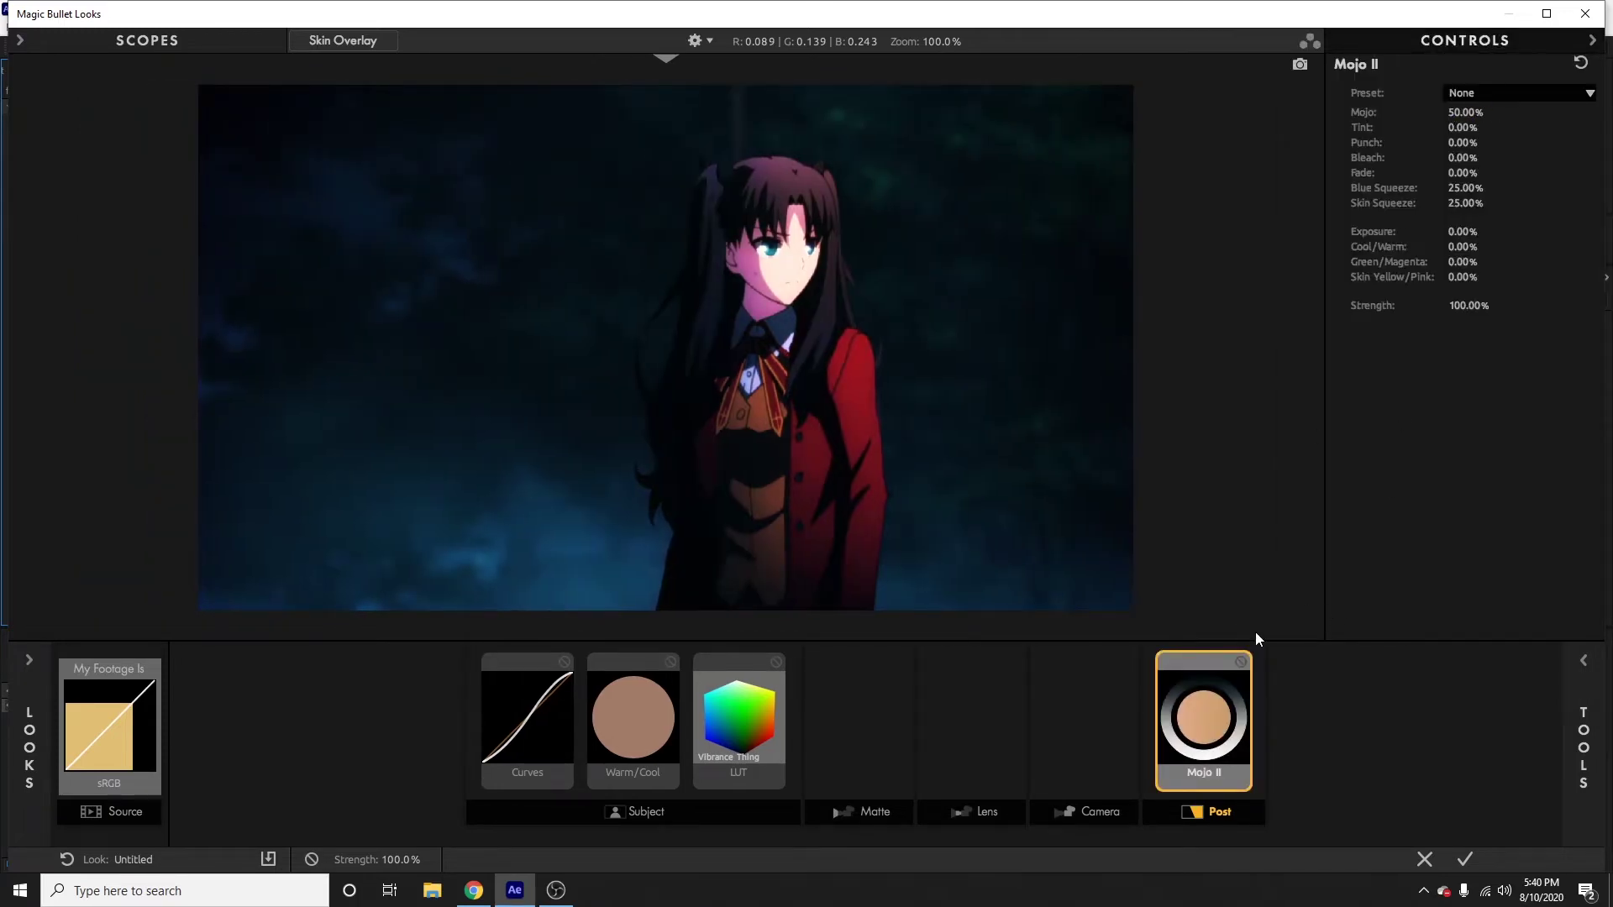
Compare the footage with and without the Mojo II tool and look through its list of presets.
click(1241, 662)
click(1241, 662)
click(1241, 661)
click(1242, 662)
click(1499, 90)
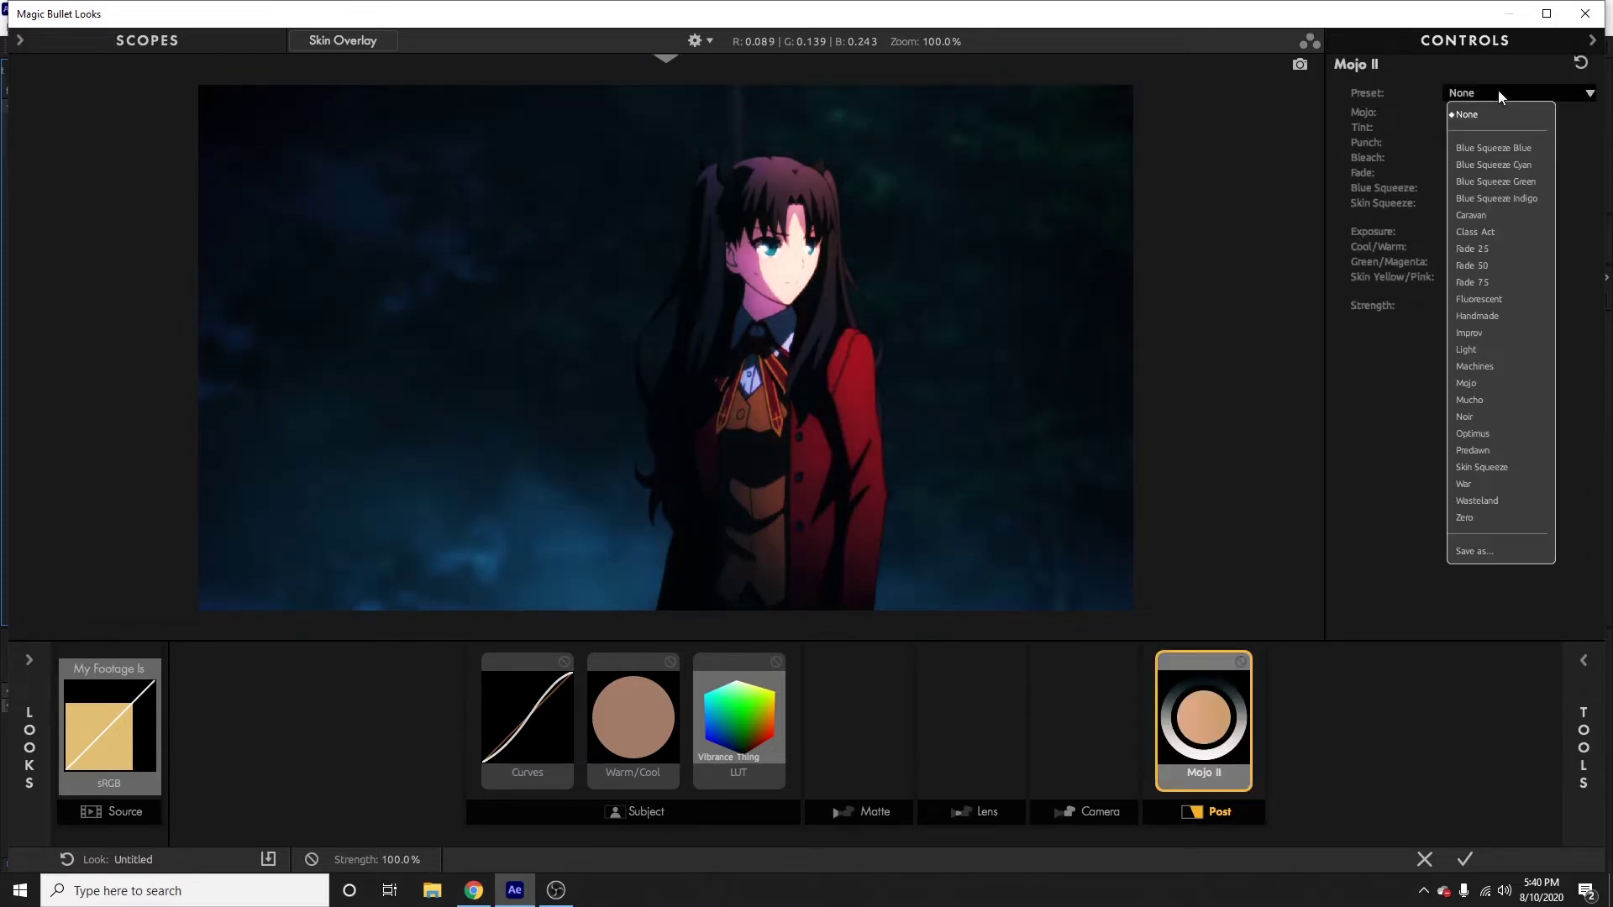
click(1381, 461)
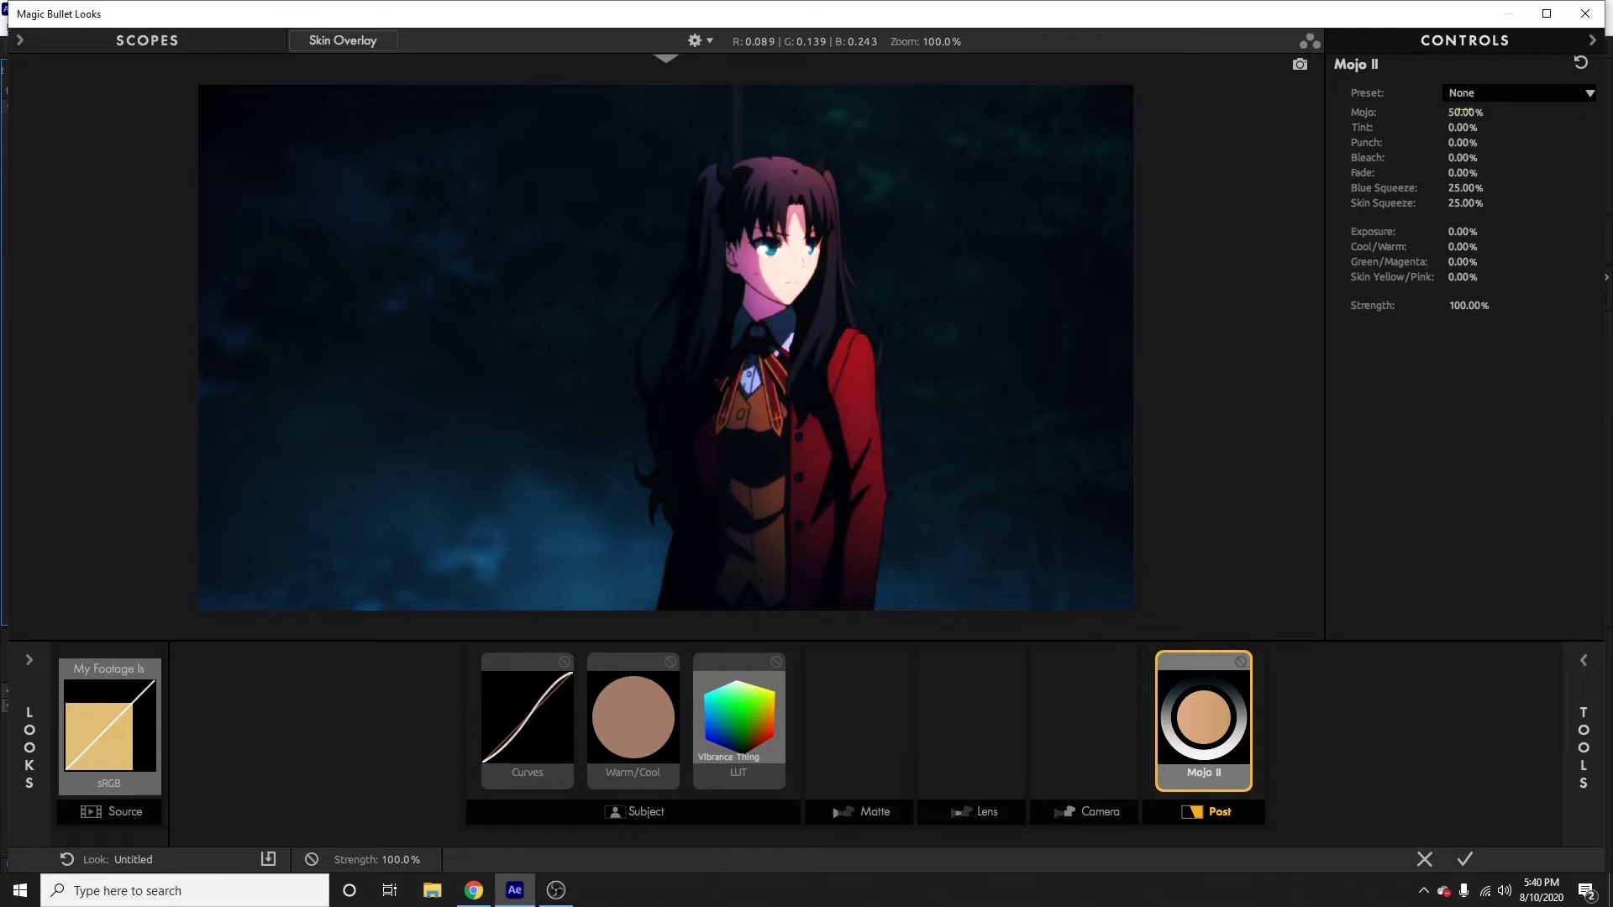
Try the Fade 25 and Predawn presets for Mojo II and return the preset to None.
click(1500, 93)
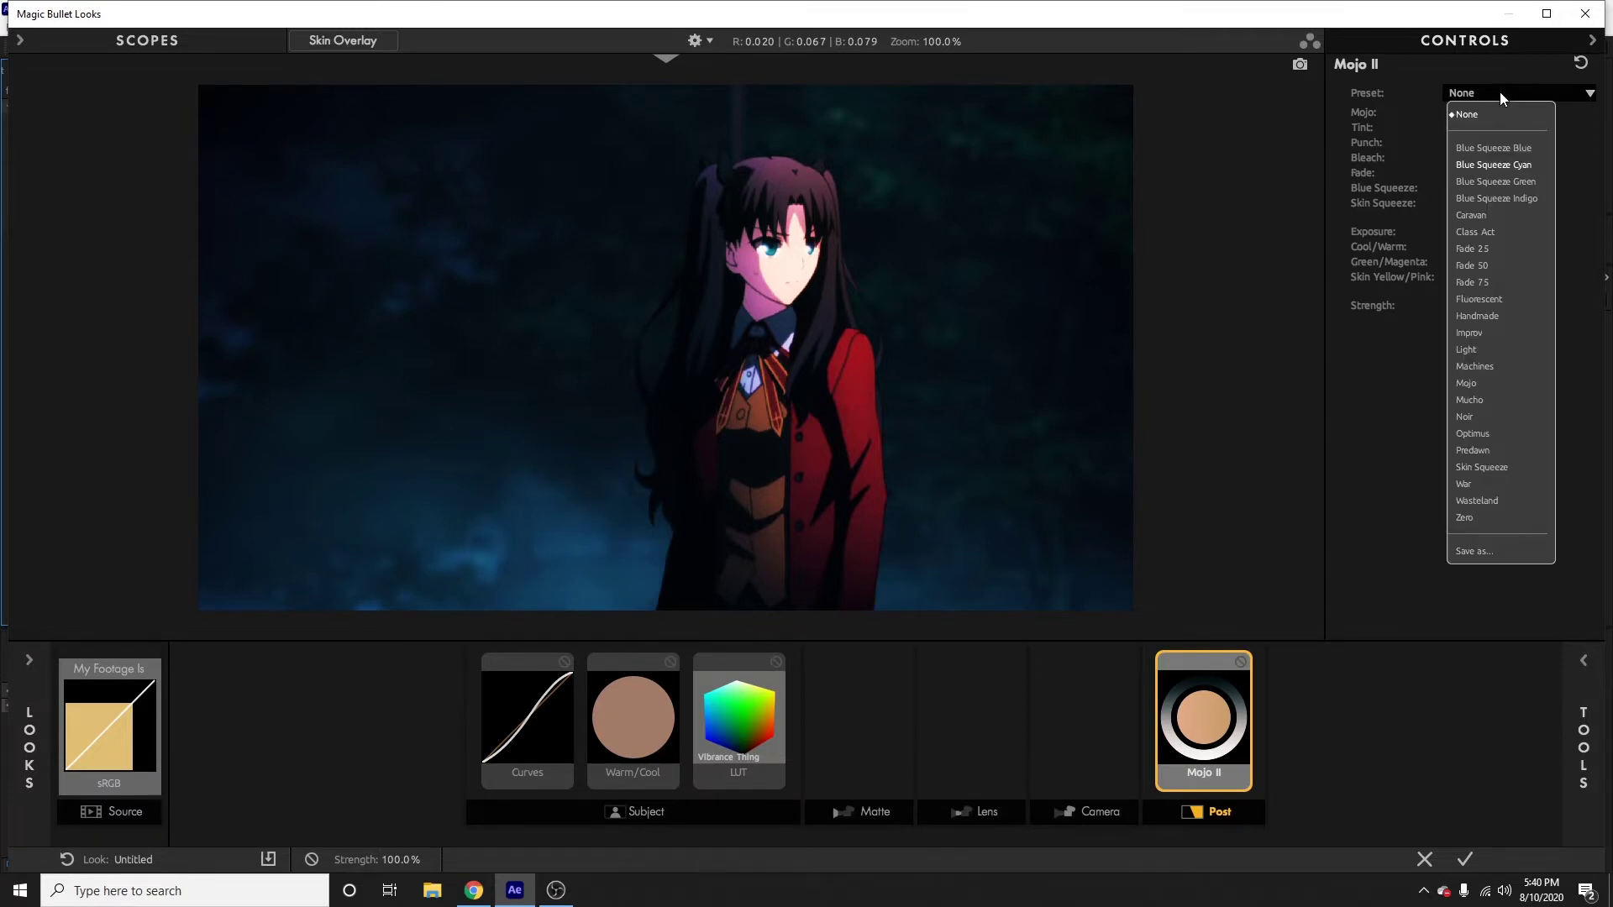
click(1482, 253)
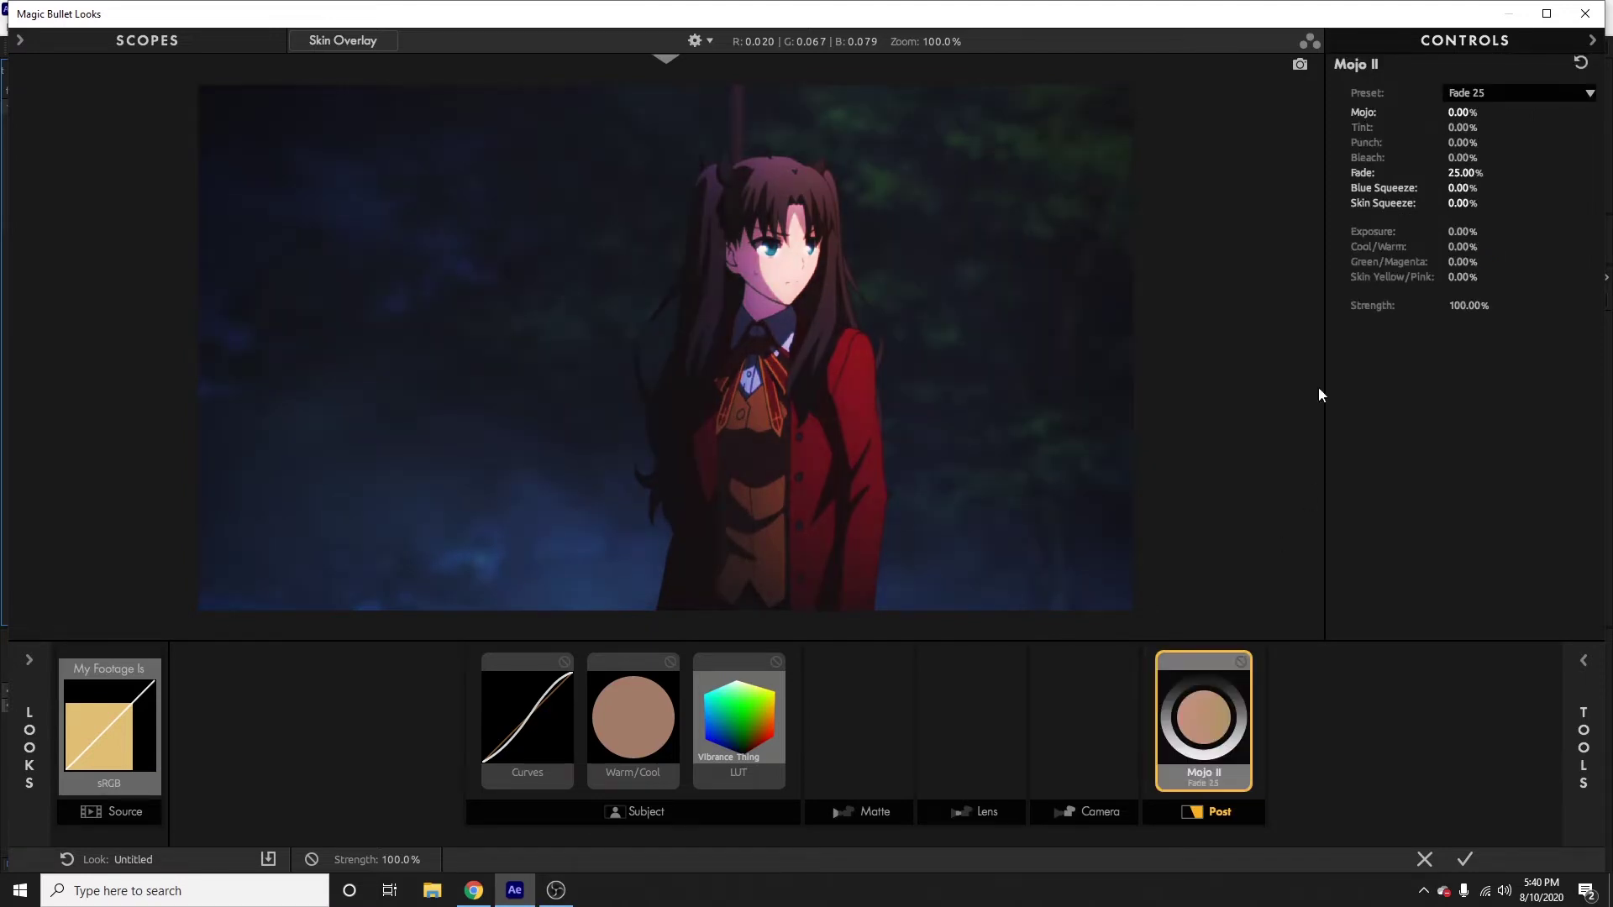
click(1484, 94)
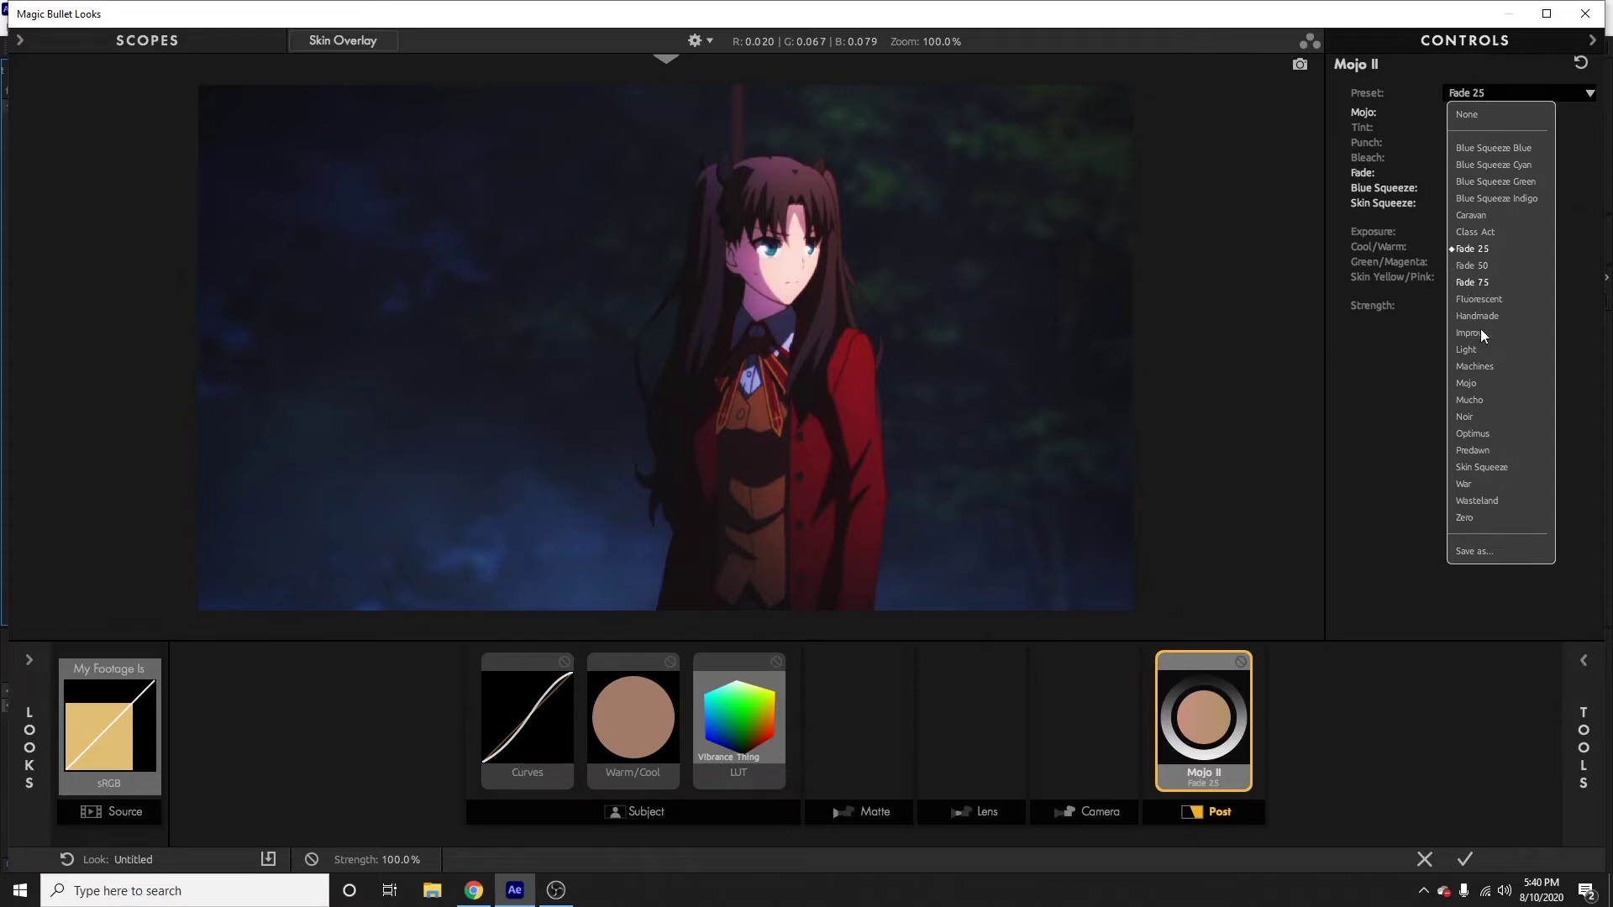
click(1475, 454)
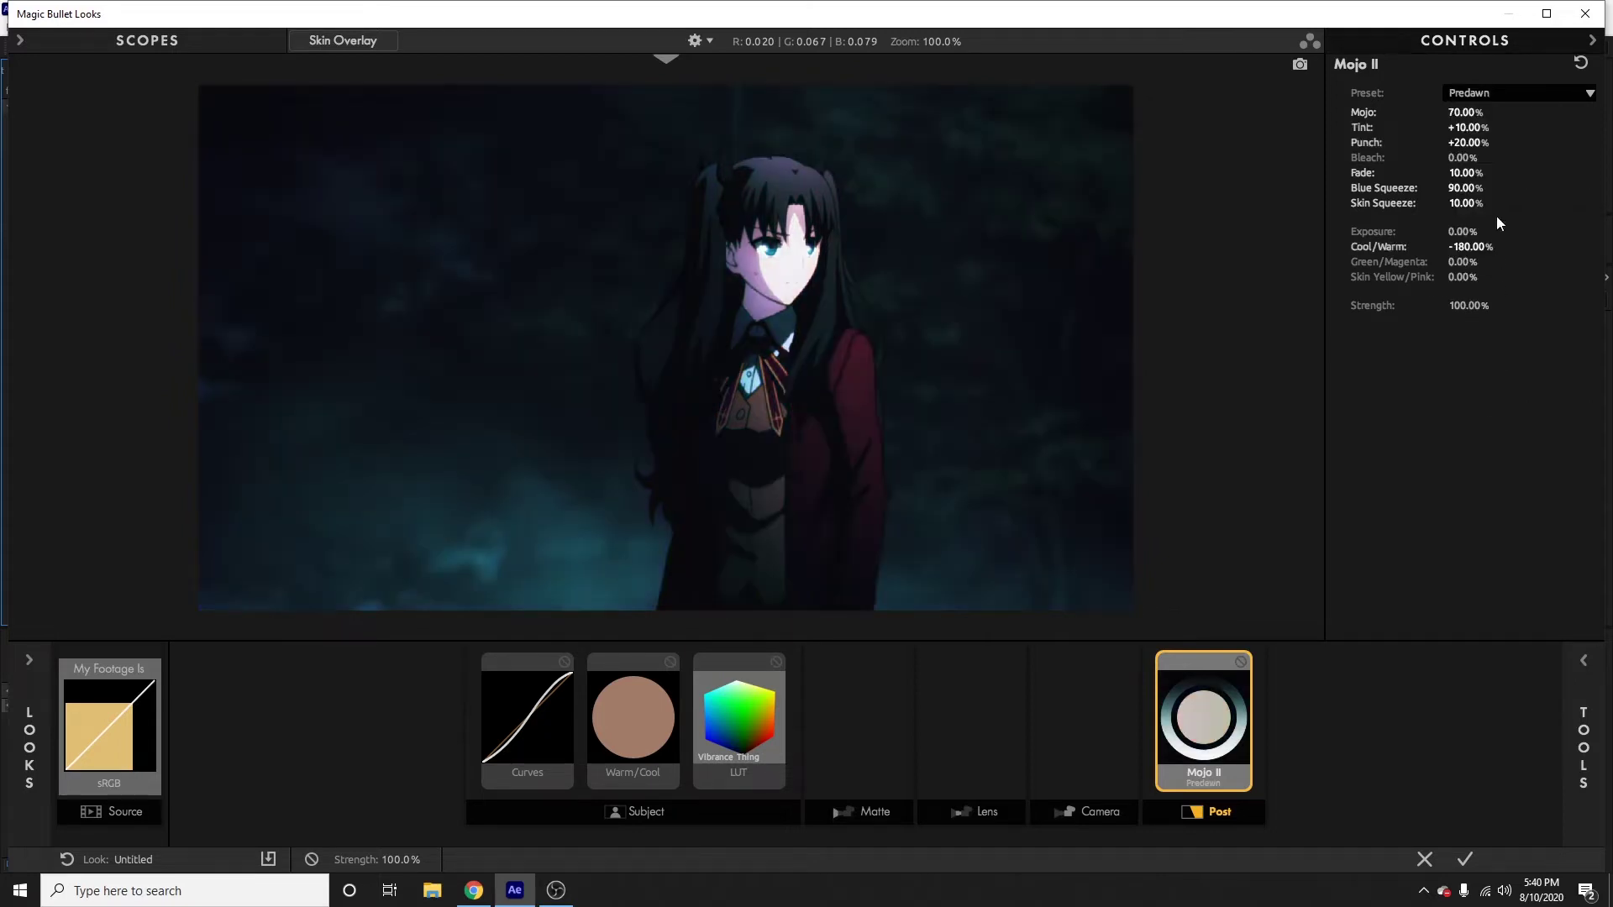
click(1514, 94)
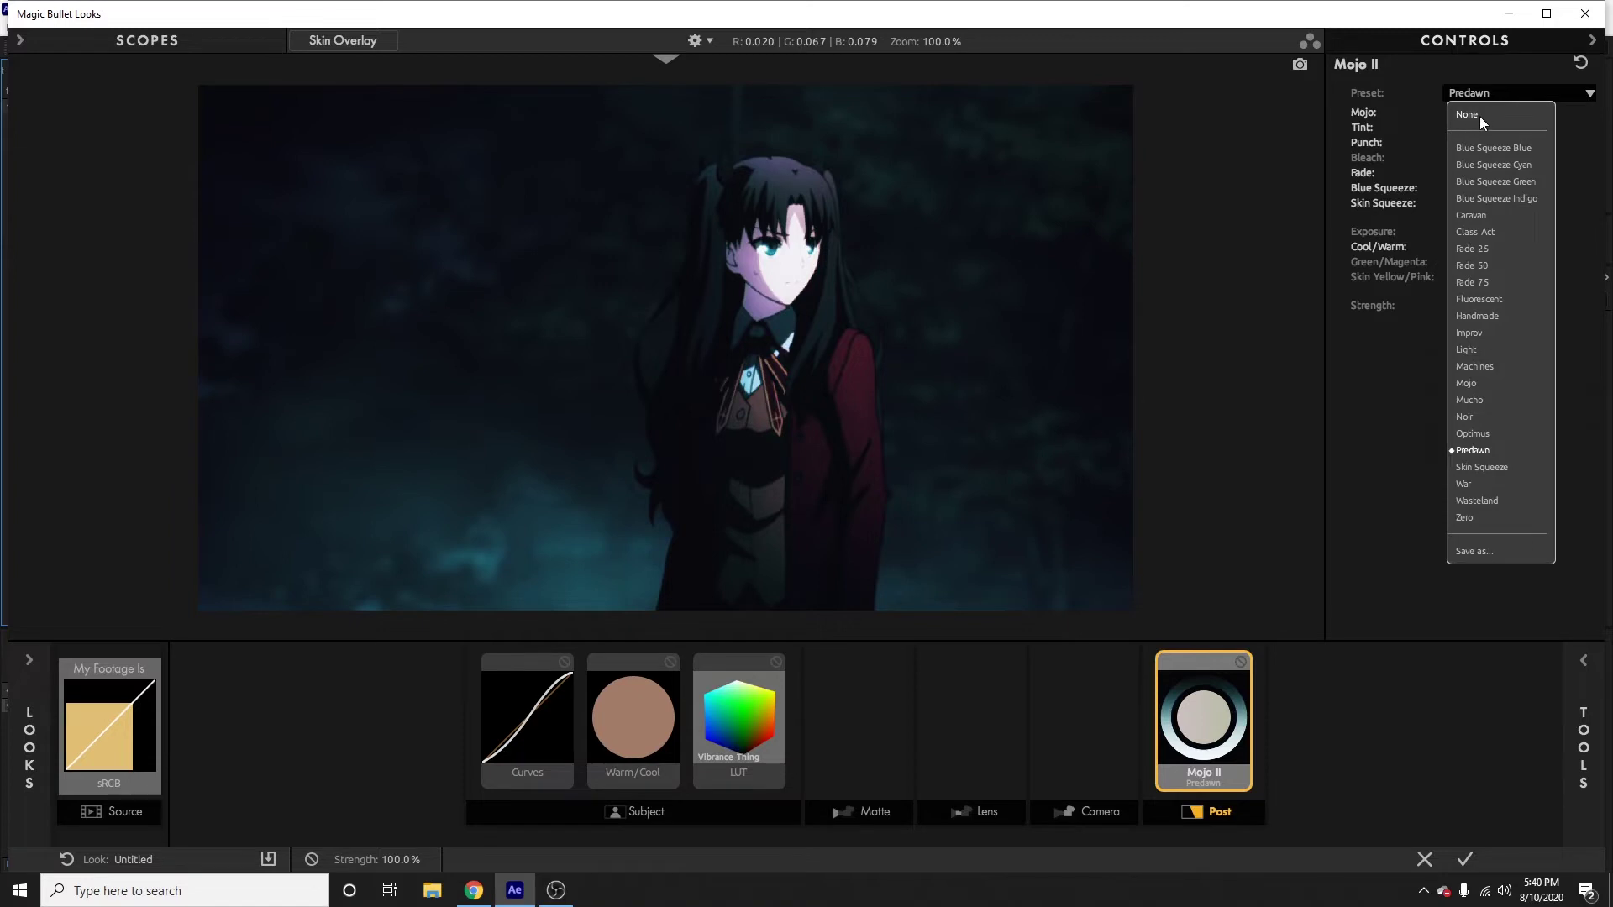
click(1480, 116)
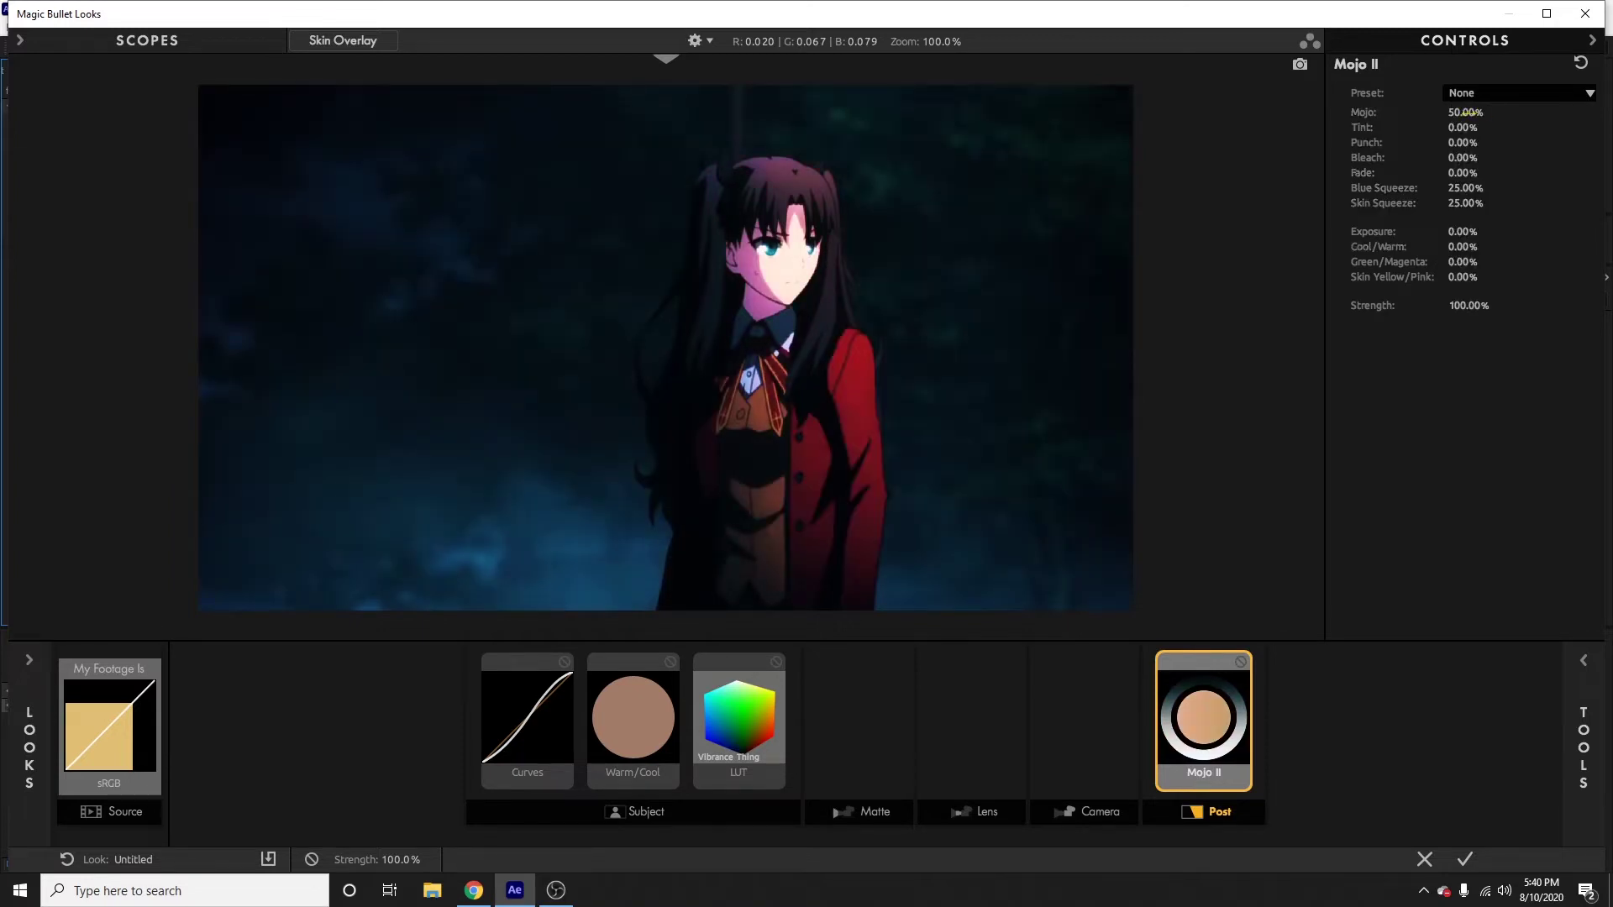
Set the Mojo II tool's Mojo amount to 20% and its Blue Squeeze to 10%.
click(1466, 112)
text(20)
key(Return)
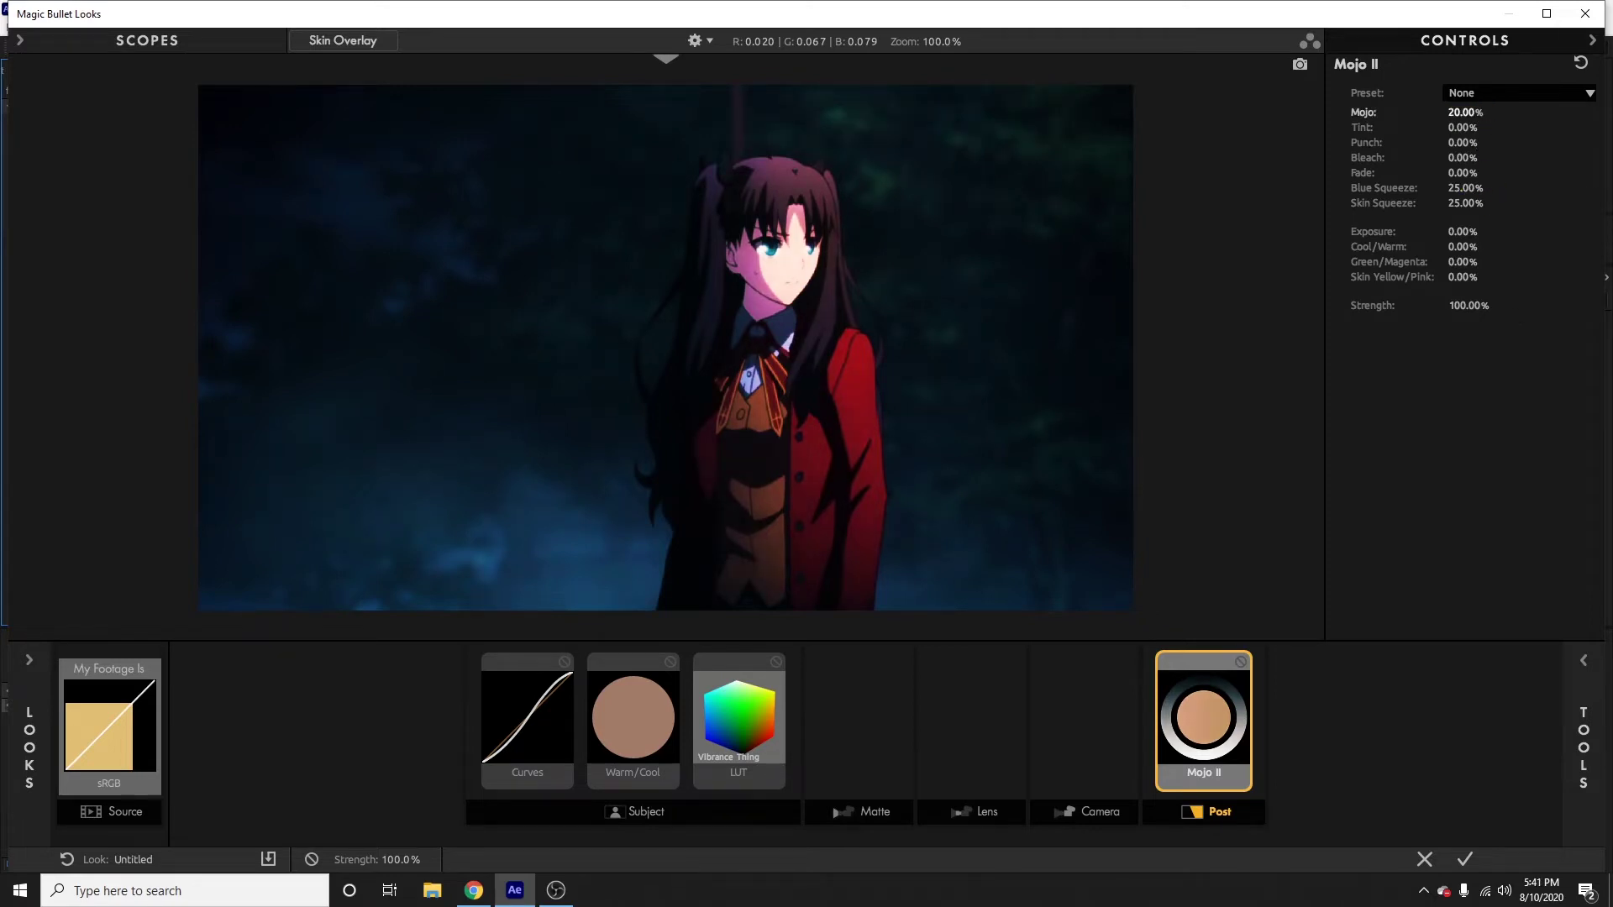
click(1466, 187)
text(10)
key(Return)
Set the Mojo II tool's Skin Squeeze to 10% and its Fade to 5%.
click(1466, 203)
text(1)
key(Return)
click(1465, 175)
text(5)
key(Return)
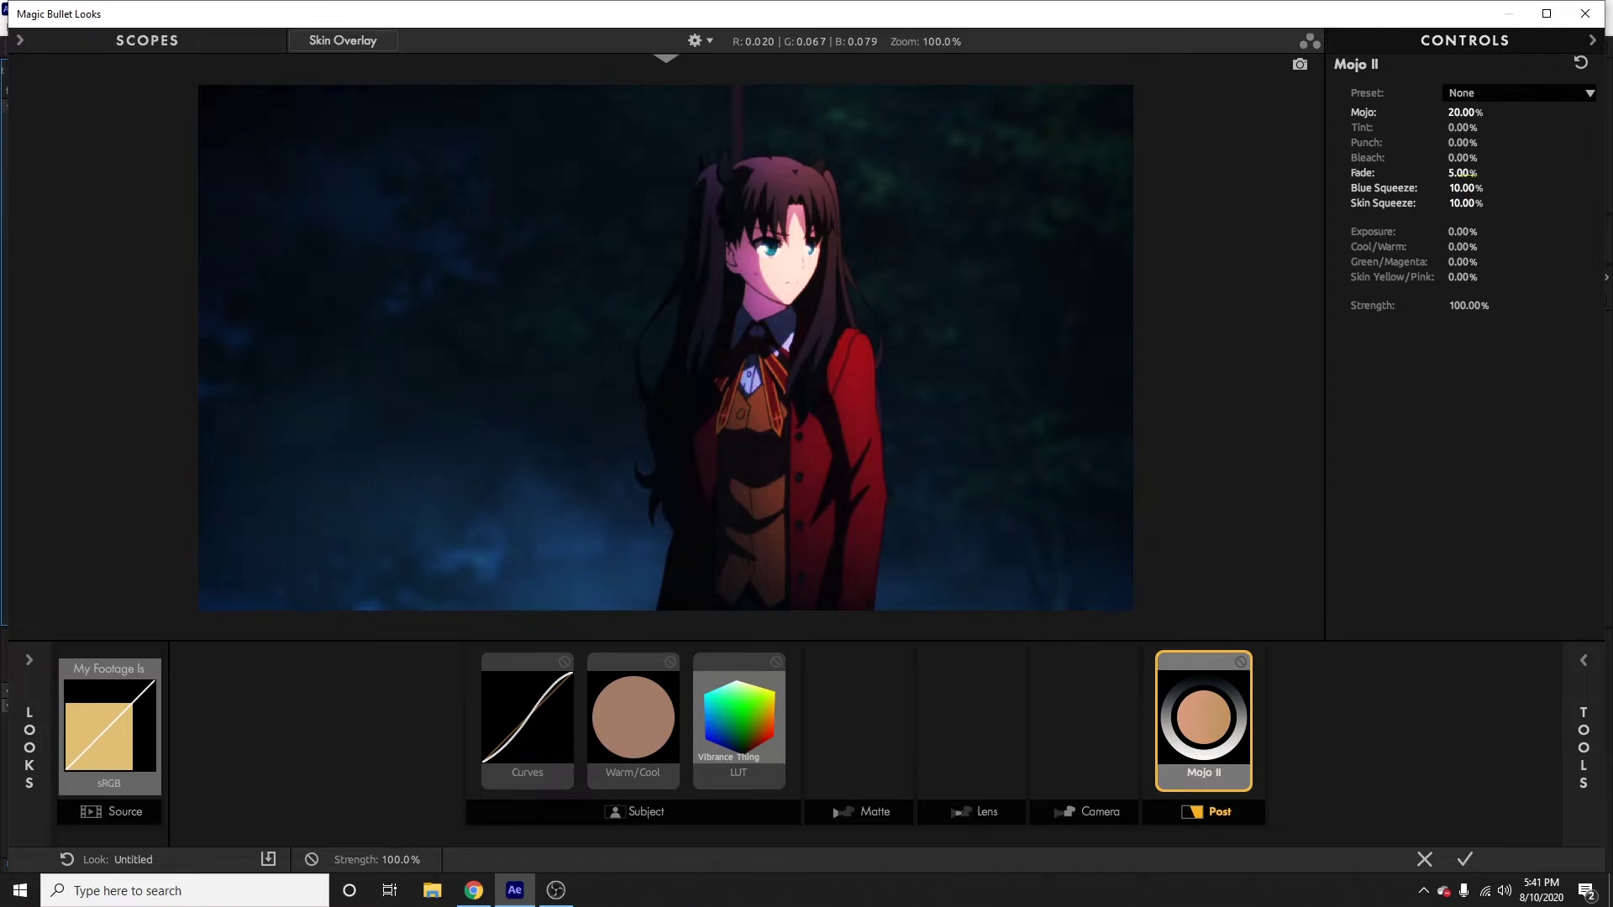
Set the Mojo II strength to 80% and compare the footage with and without the tool.
mouse_move(1476, 304)
mouse_down()
mouse_move(1438, 312)
mouse_move(1454, 306)
mouse_up()
click(1469, 305)
text(80)
key(Return)
click(1242, 663)
click(1241, 665)
click(1241, 666)
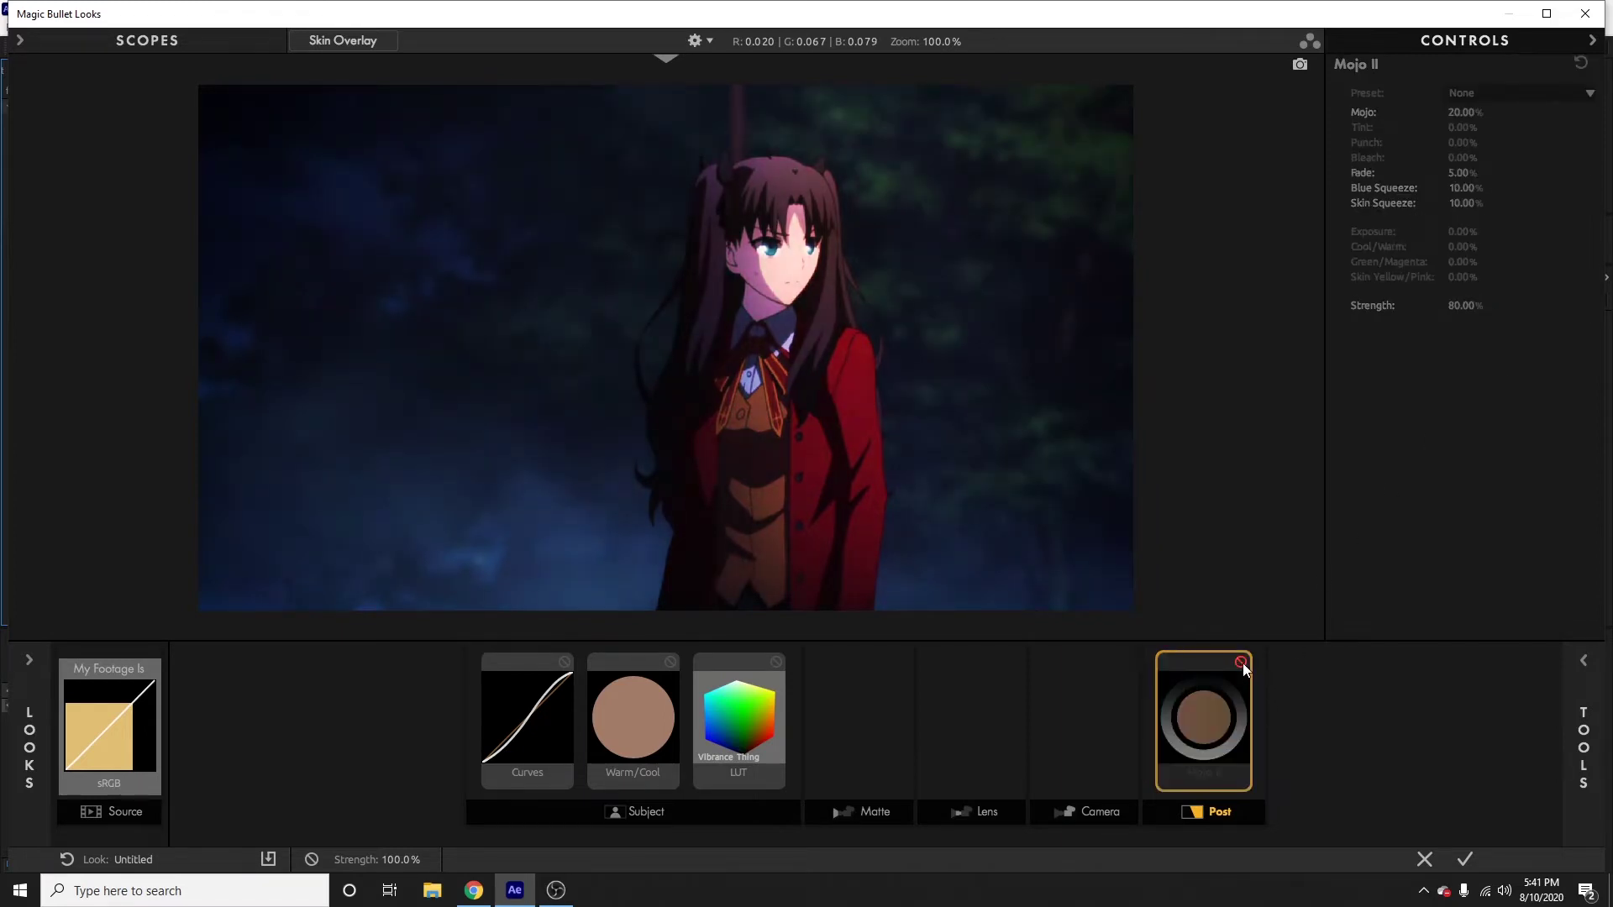
click(1241, 663)
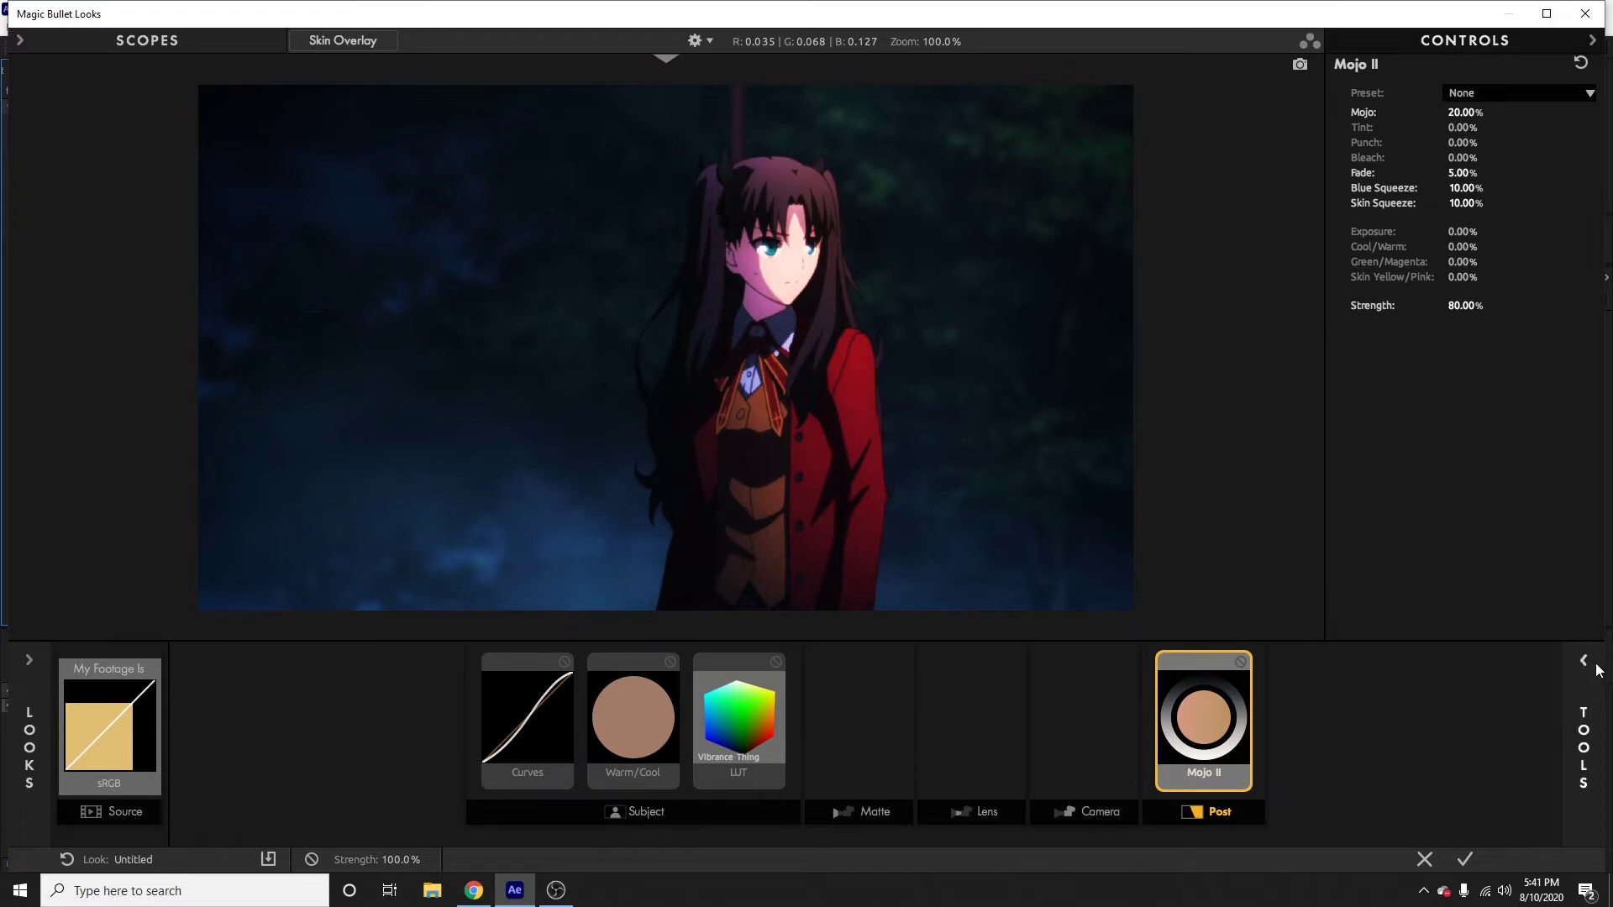
Add a Chromatic Aberration tool to the Lens stage and set its Red/Cyan value to 1.
click(1583, 747)
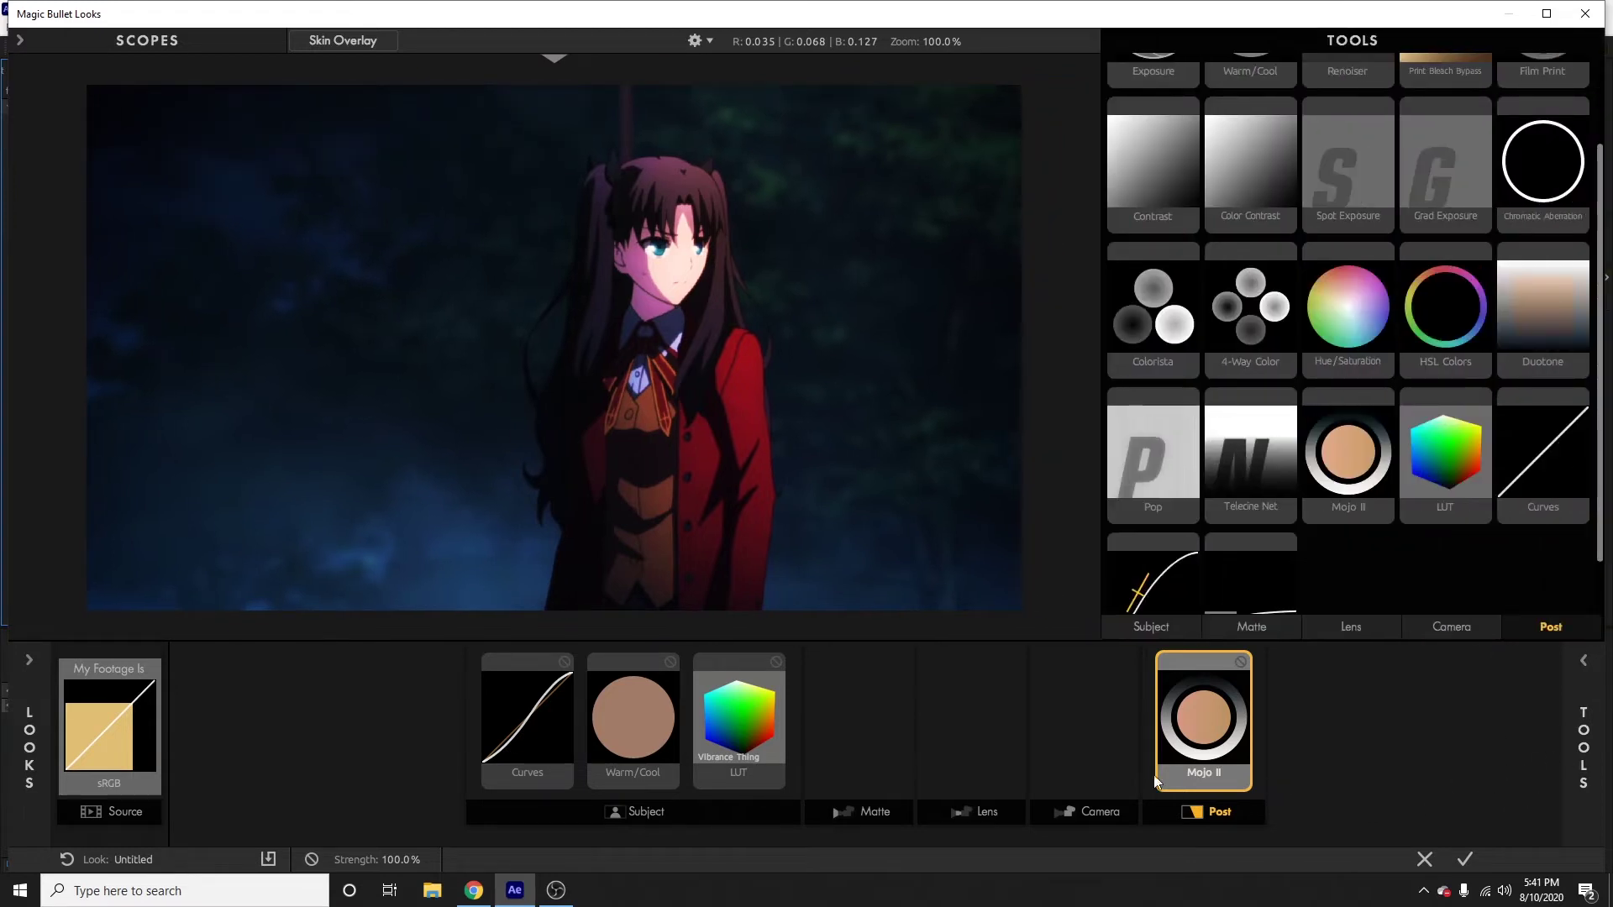
click(1102, 744)
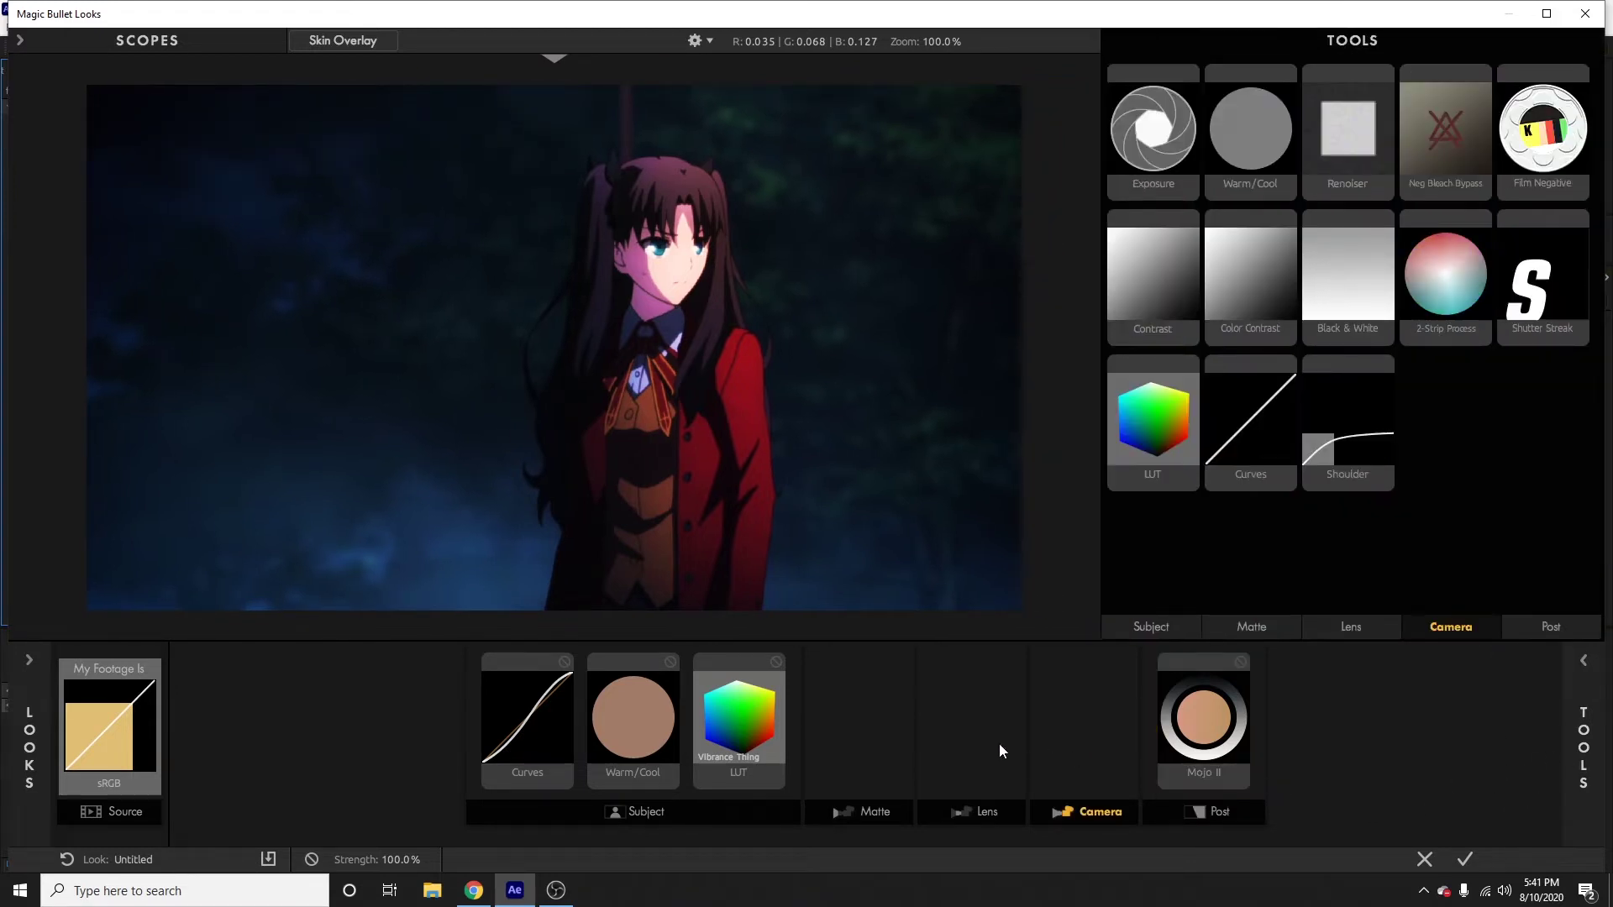
click(973, 742)
click(1583, 744)
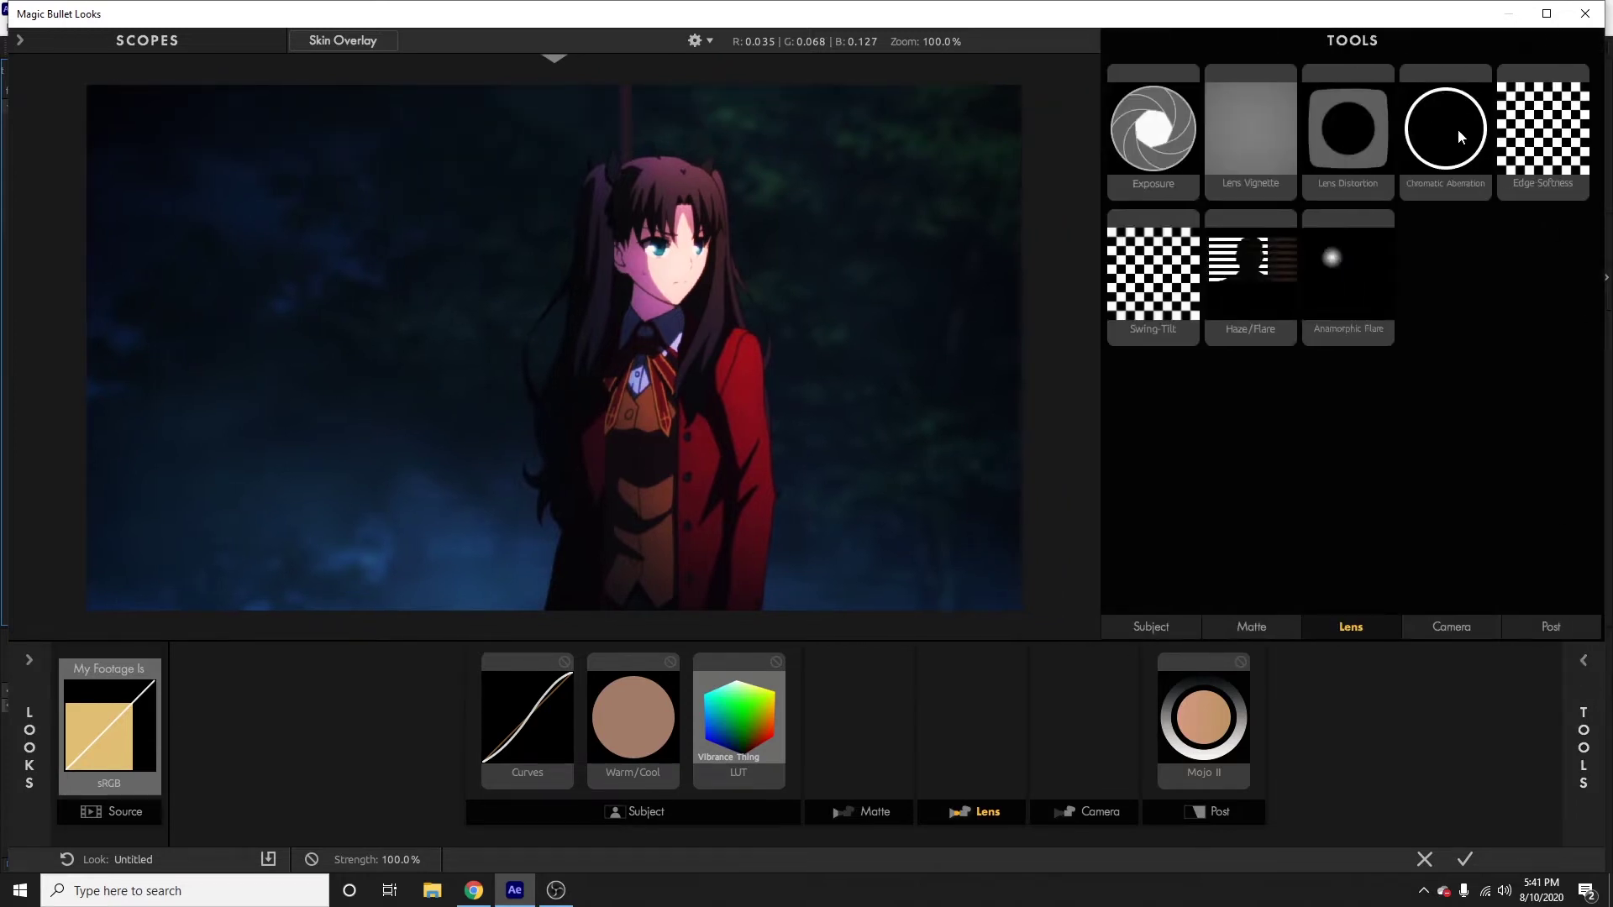
drag(1459, 136, 971, 720)
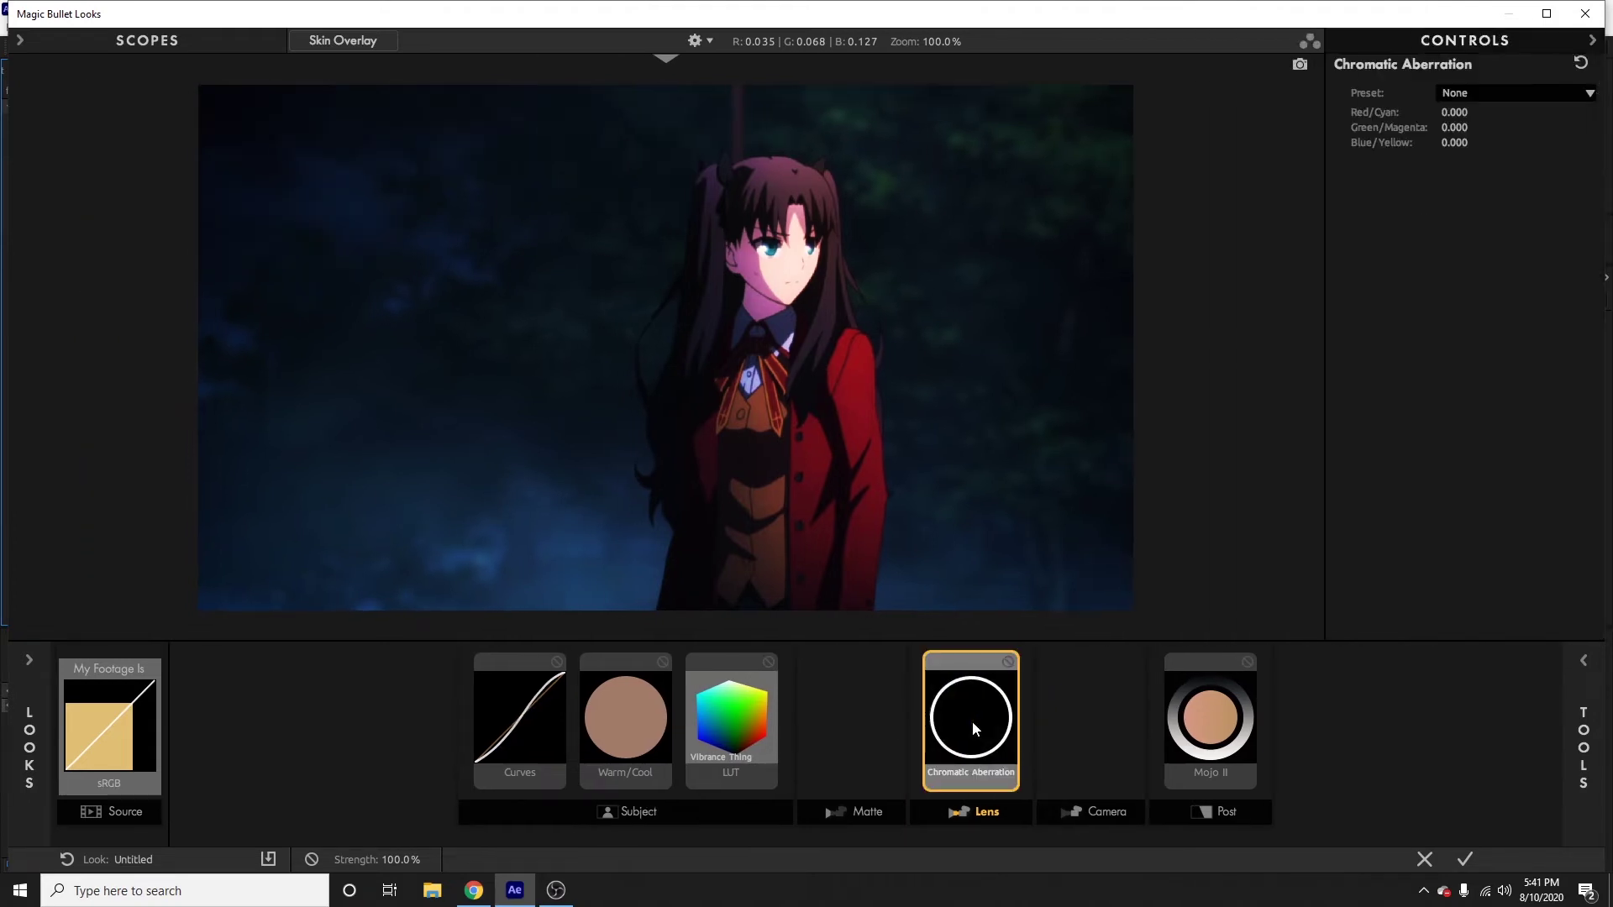
click(1461, 112)
text(1)
key(Return)
Examine the color fringing around the character's face up close, with the Chromatic Aberration tool on and off.
scroll(940, 235, up, 4)
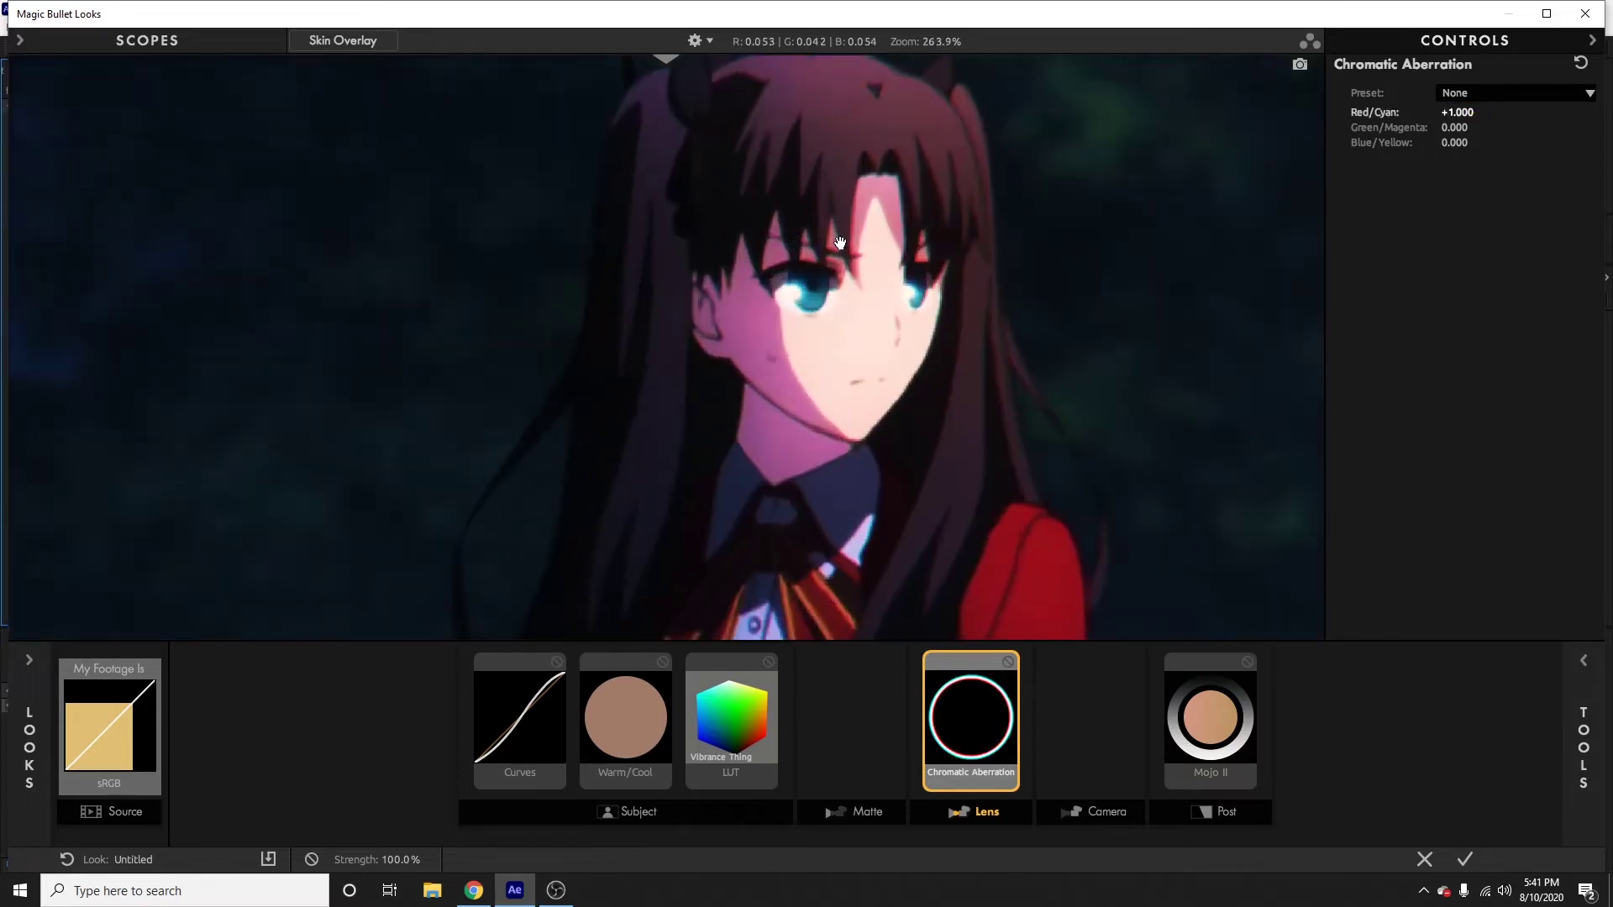
click(1007, 661)
click(1008, 661)
click(1008, 661)
click(1008, 661)
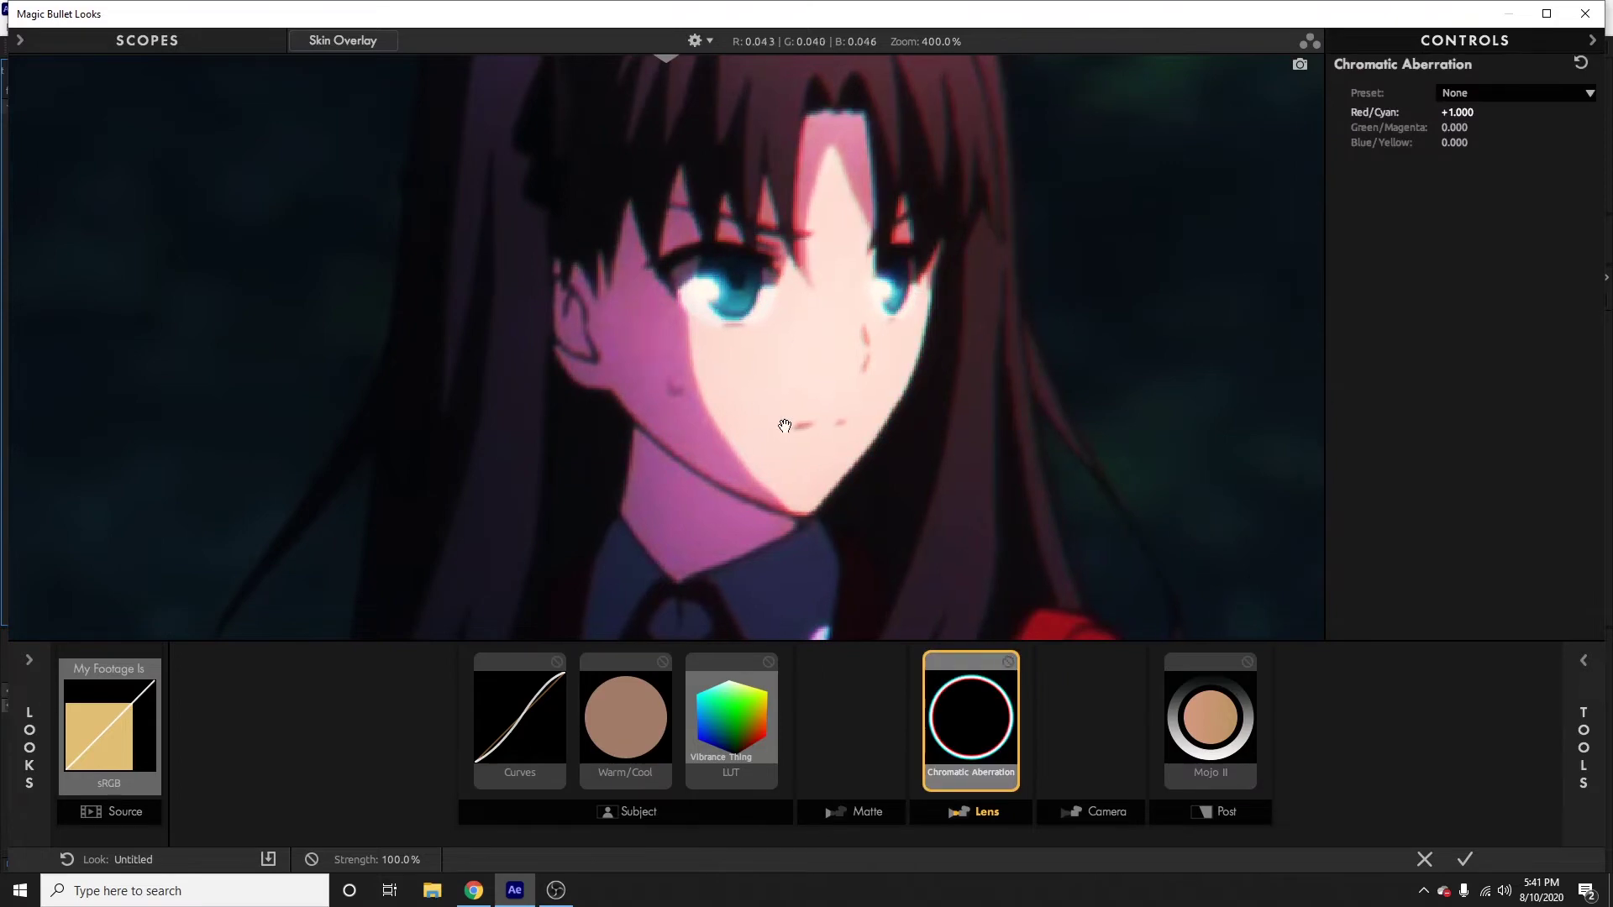
scroll(784, 425, down, 5)
scroll(786, 414, up, 1)
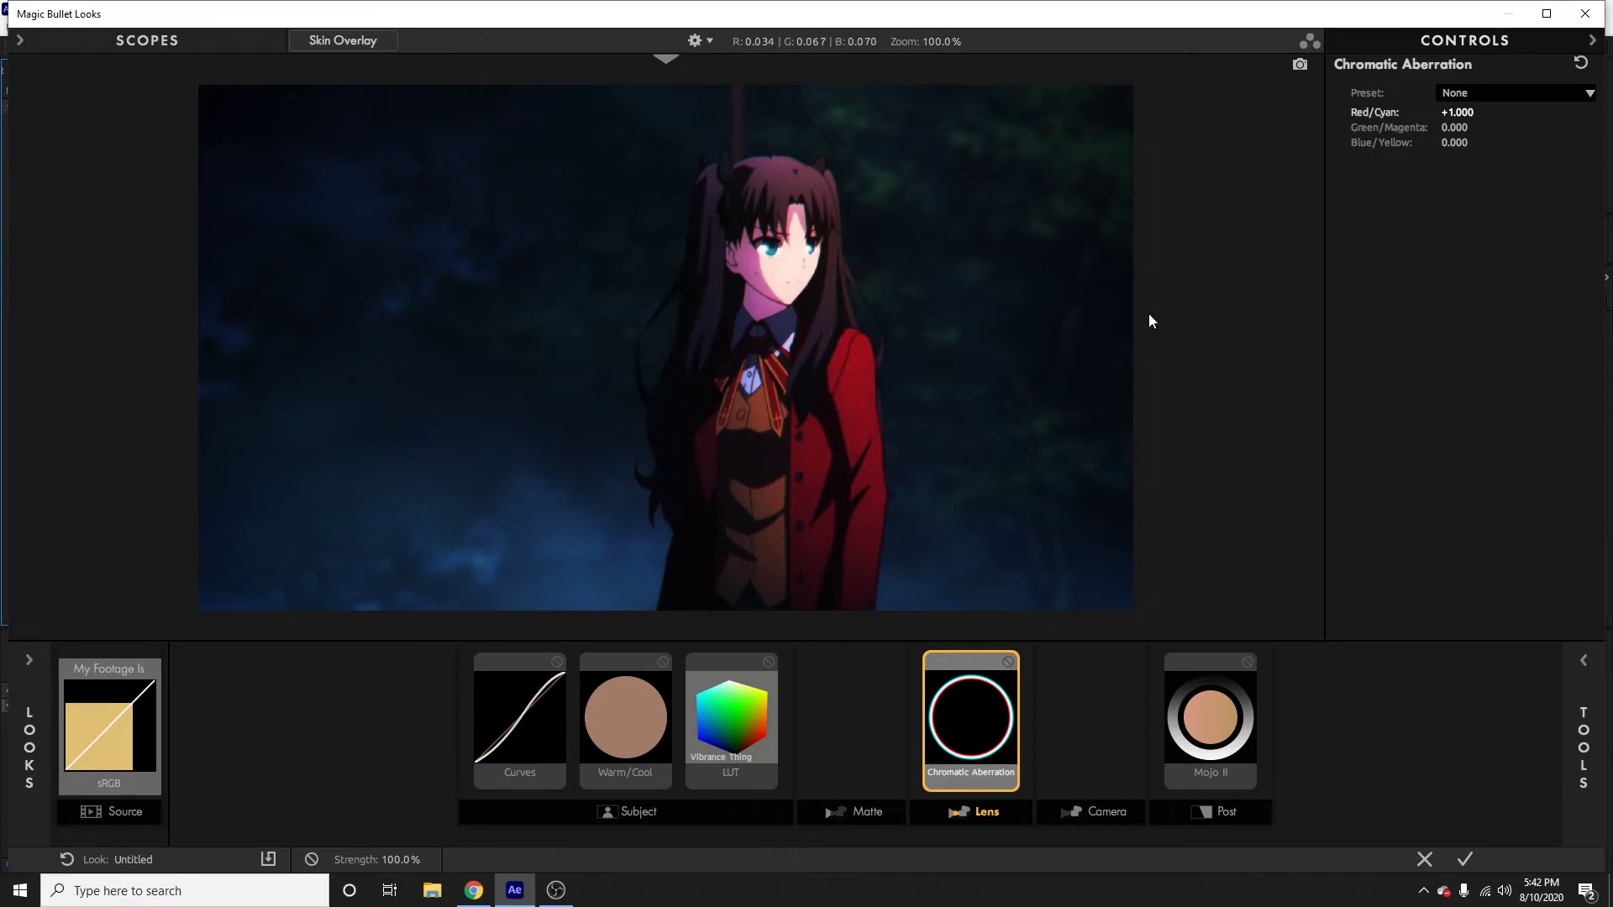
scroll(878, 300, up, 2)
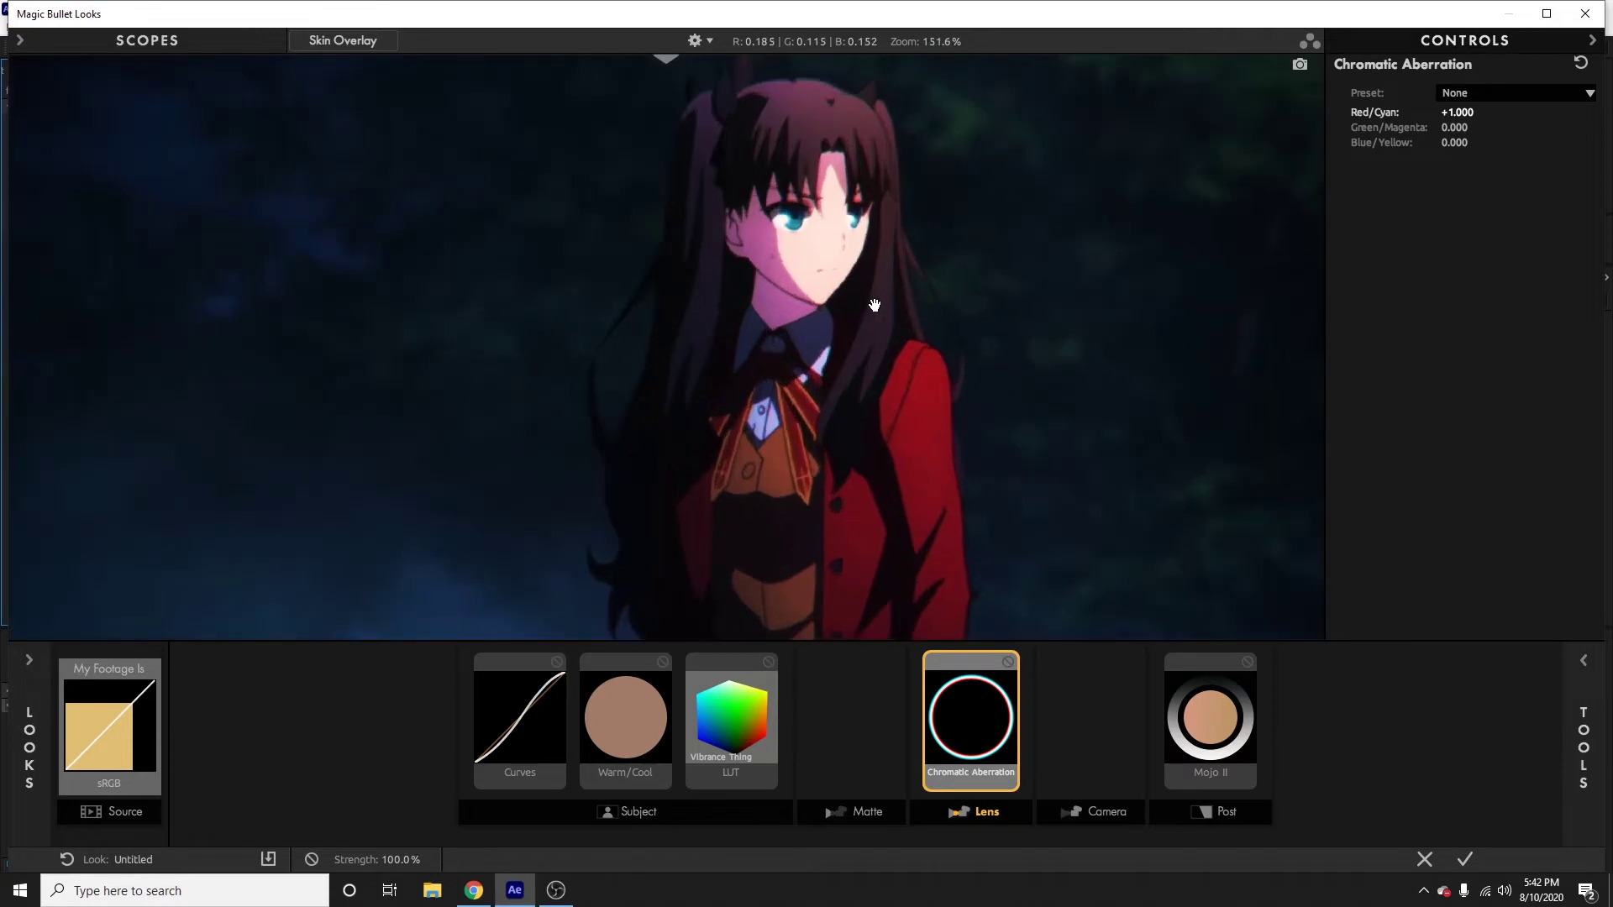
scroll(875, 305, down, 2)
scroll(911, 339, down, 1)
scroll(856, 345, up, 1)
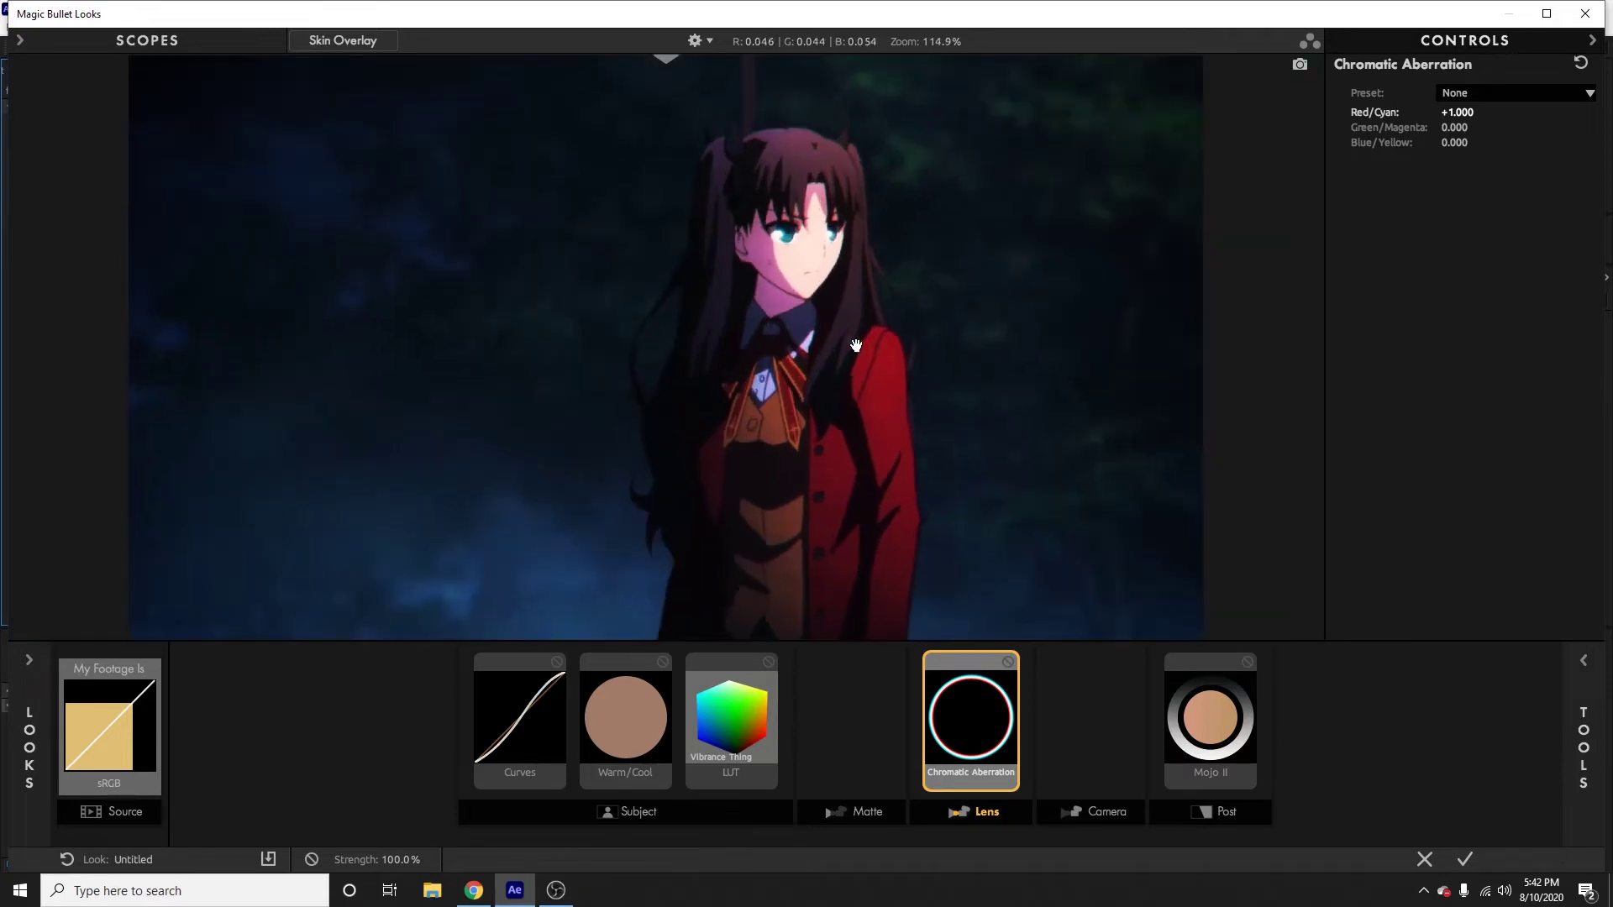
scroll(829, 349, down, 1)
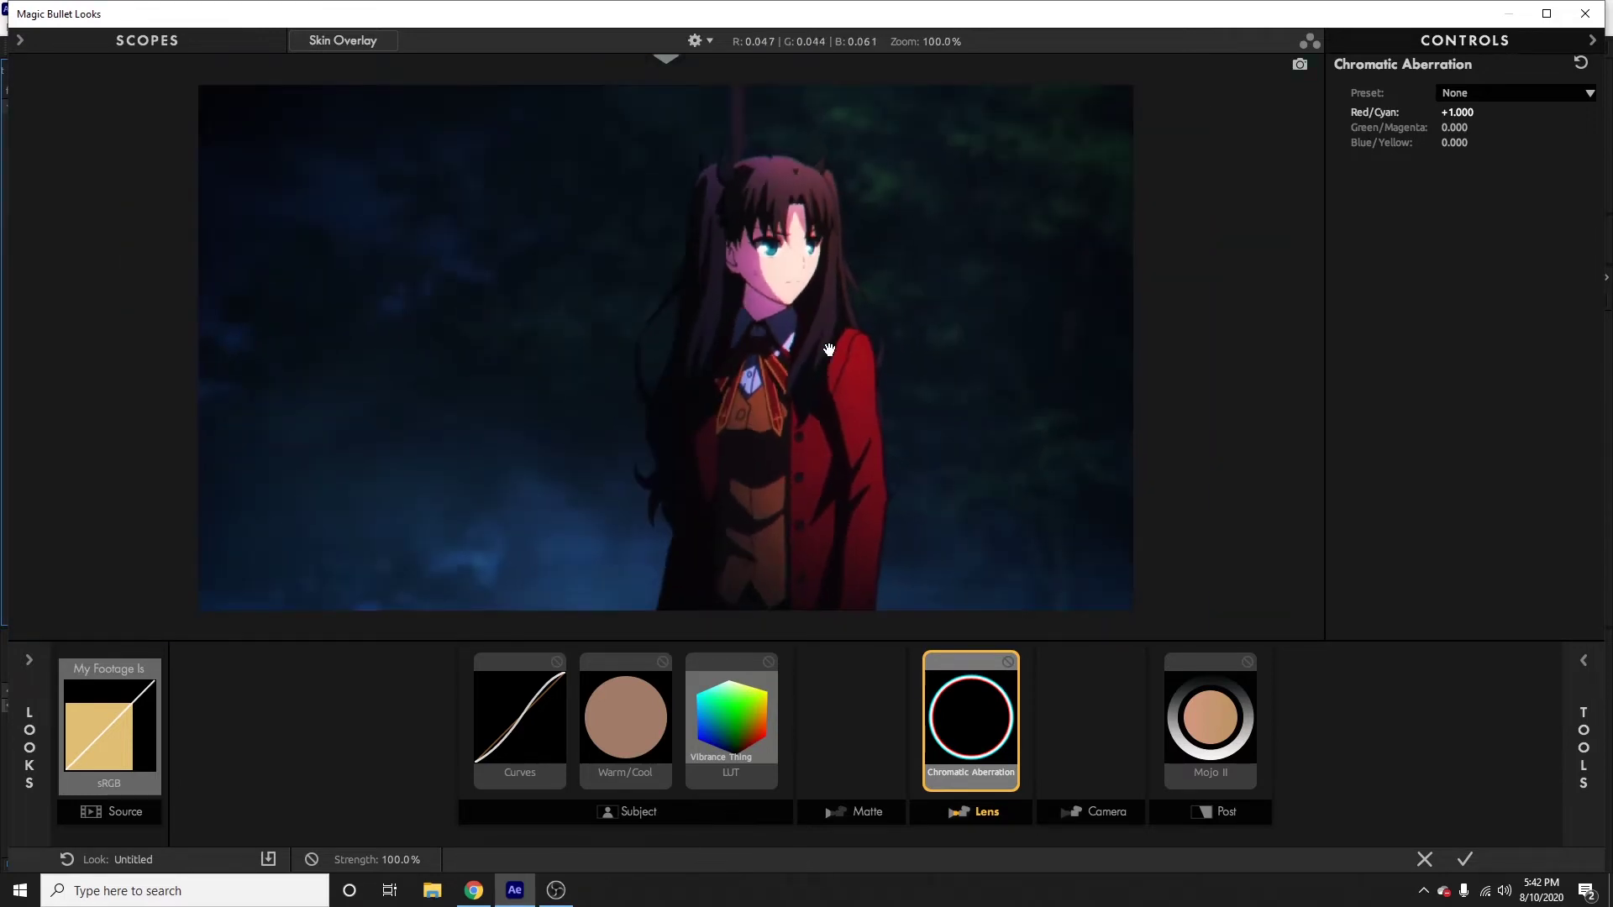
scroll(831, 350, up, 3)
scroll(897, 246, down, 4)
Try a Green/Magenta value of 0.6 for the Chromatic Aberration tool.
click(1461, 127)
text(0.6)
key(Return)
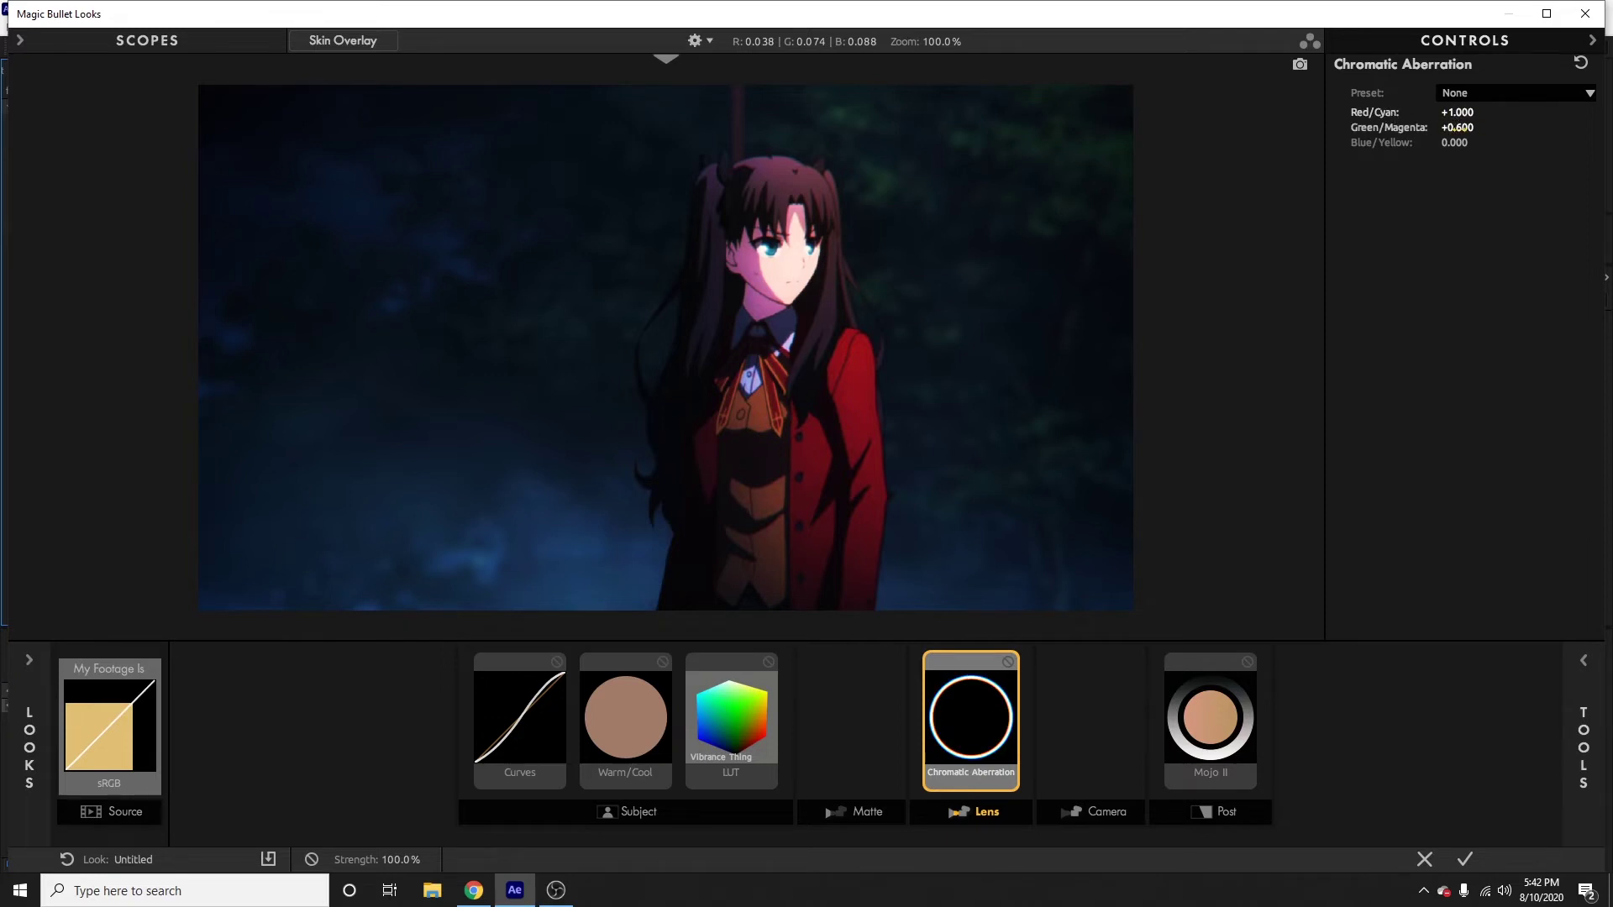
Set the chromatic aberration's Green/Magenta to 0.5 and Blue/Yellow to -0.5.
click(1460, 127)
text(0.5)
key(Return)
click(1453, 143)
text(-0.5)
key(Return)
Compare the character's collar, hair and red sleeve up close with and without the adjusted chromatic aberration.
scroll(918, 296, up, 2)
scroll(918, 295, up, 5)
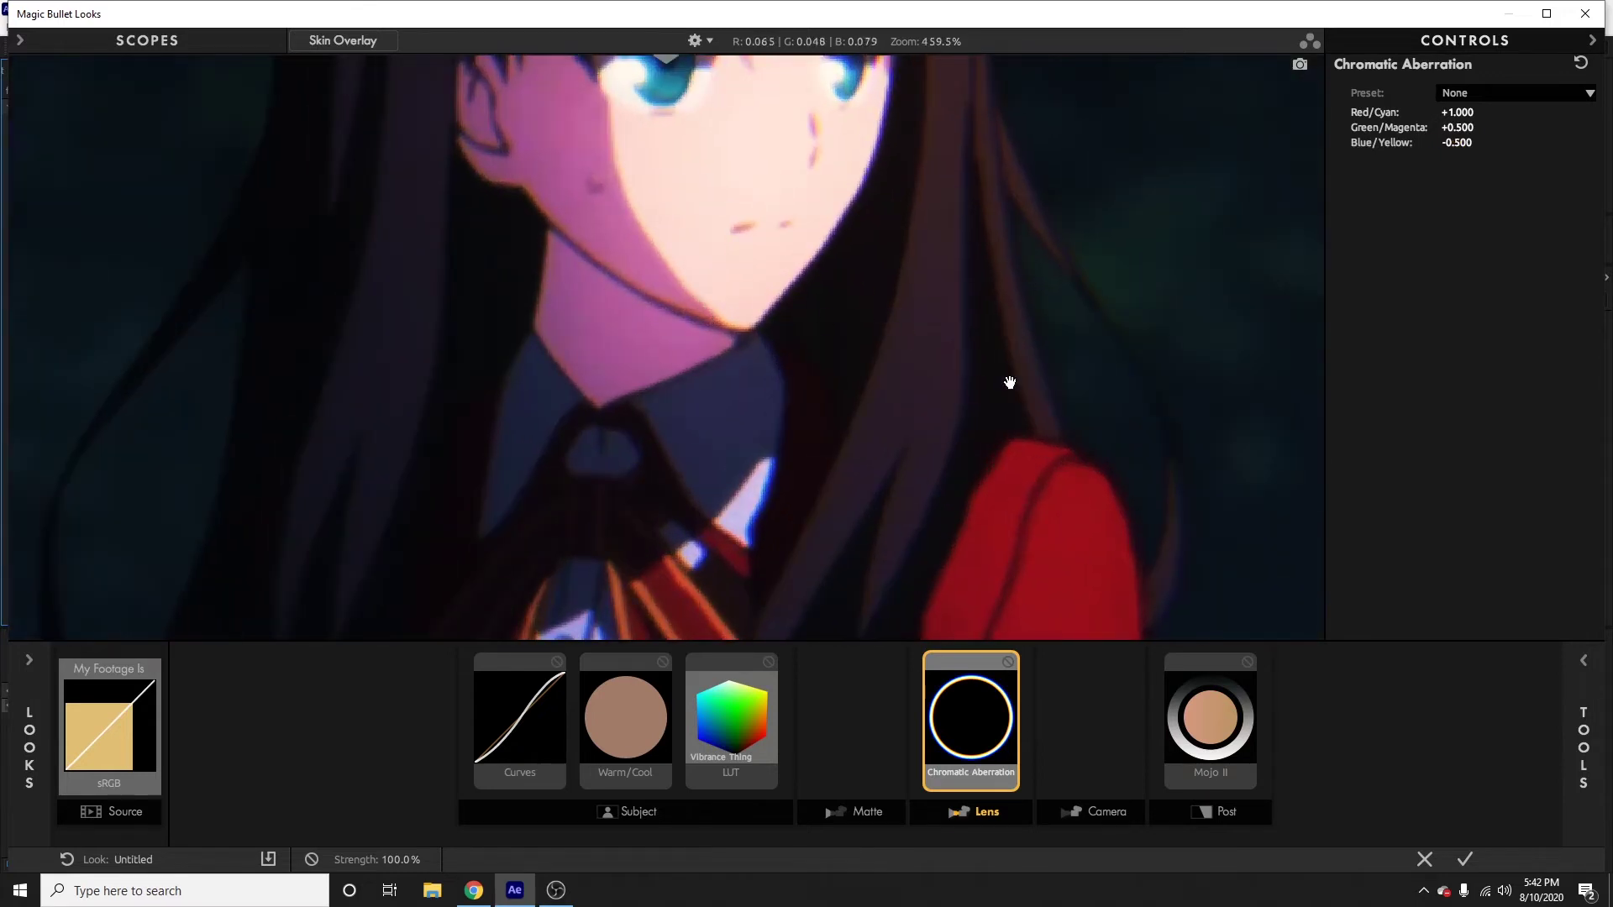
drag(1008, 382, 778, 379)
scroll(865, 451, up, 2)
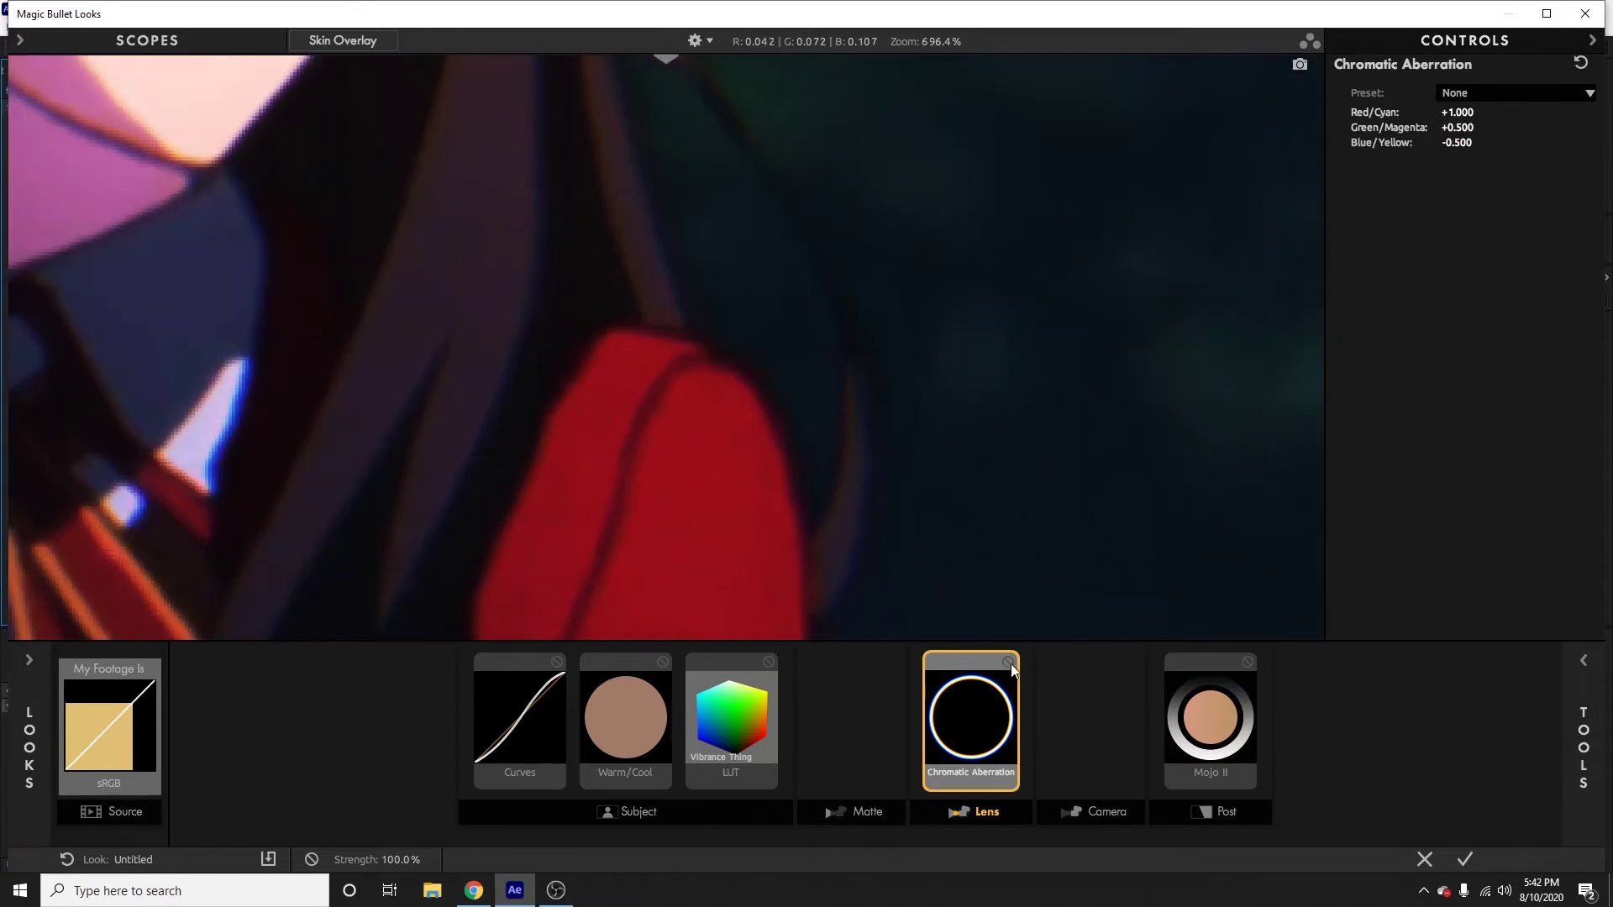
click(1008, 662)
click(1008, 663)
click(1008, 663)
click(1008, 663)
scroll(702, 439, down, 4)
scroll(756, 439, down, 3)
drag(809, 449, 809, 352)
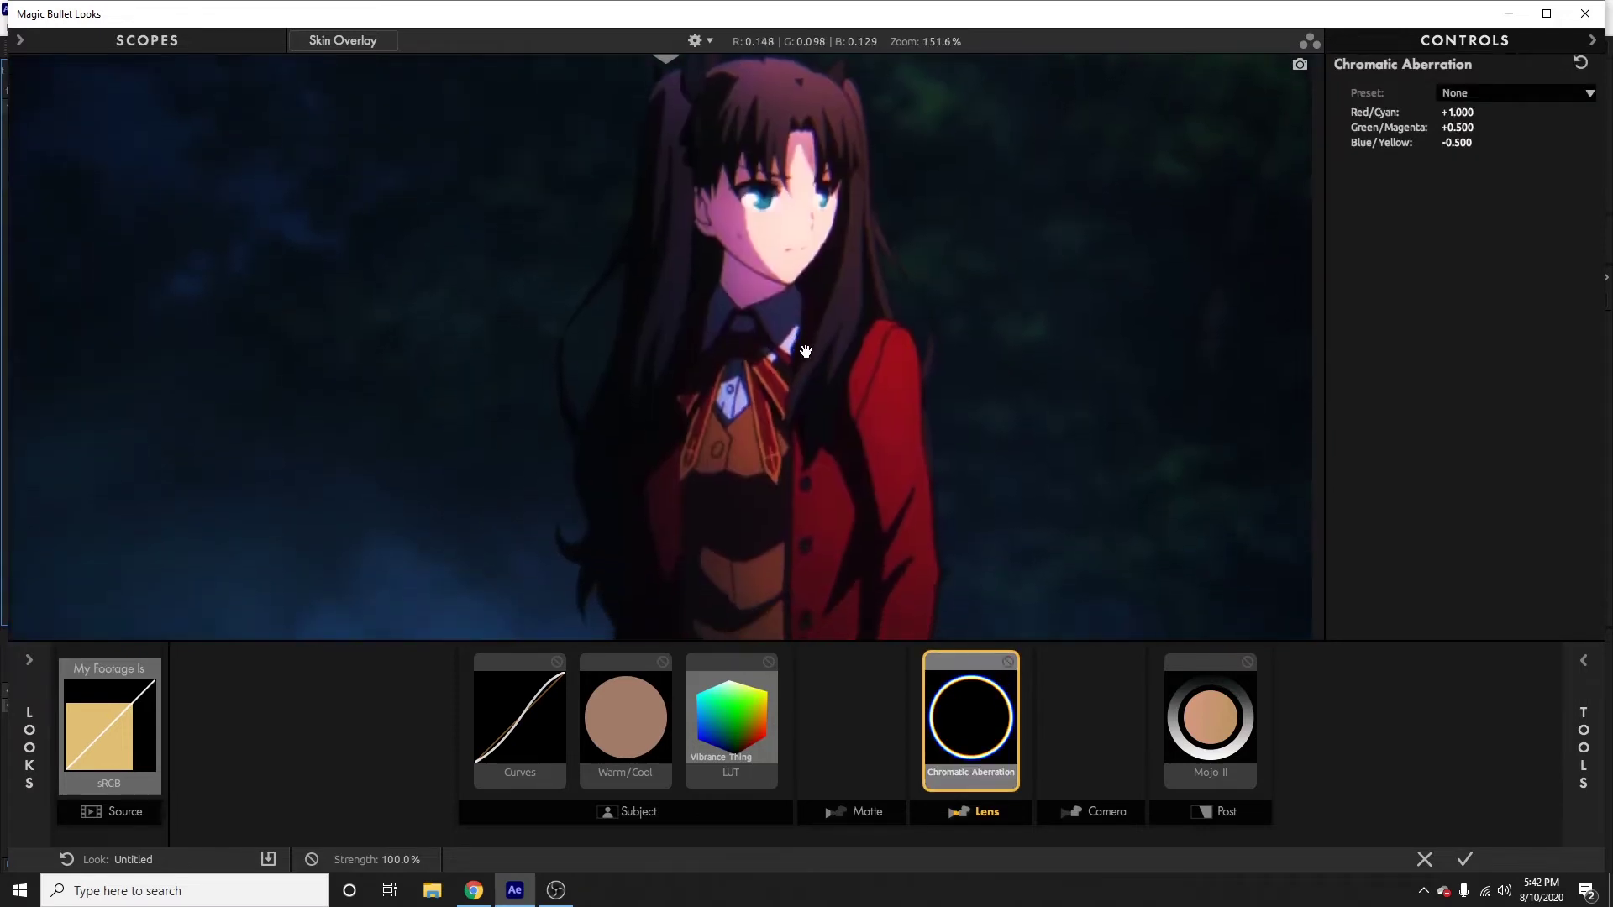
scroll(906, 413, down, 2)
scroll(900, 408, down, 1)
scroll(894, 403, down, 1)
scroll(894, 403, up, 1)
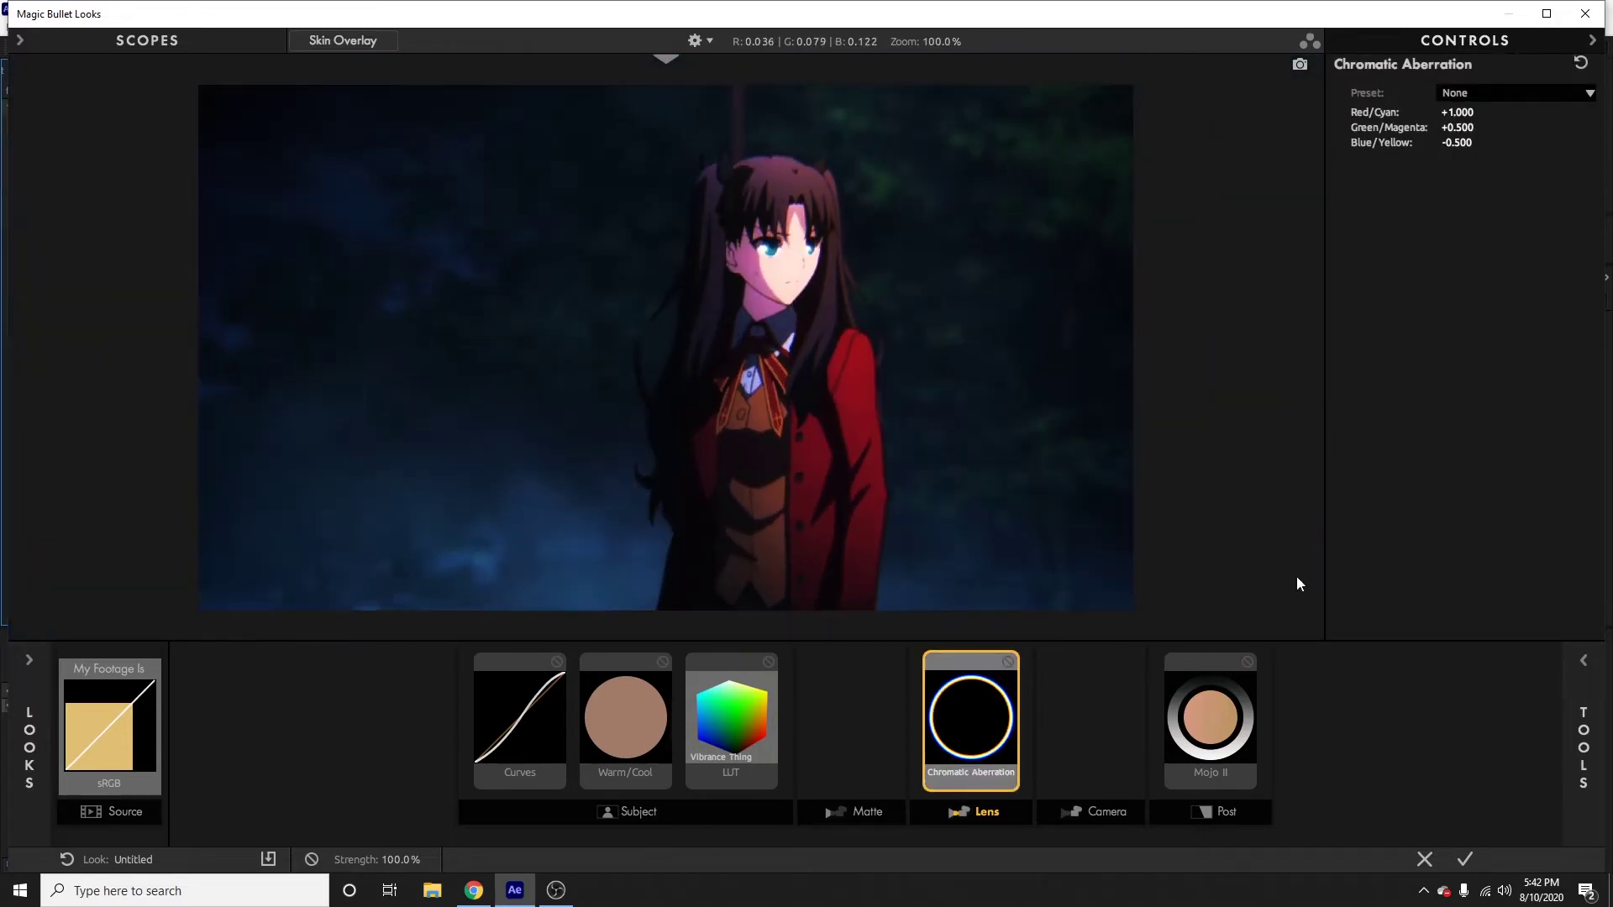
Add an Edge Softness tool to the Lens stage after Chromatic Aberration.
mouse_move(1583, 663)
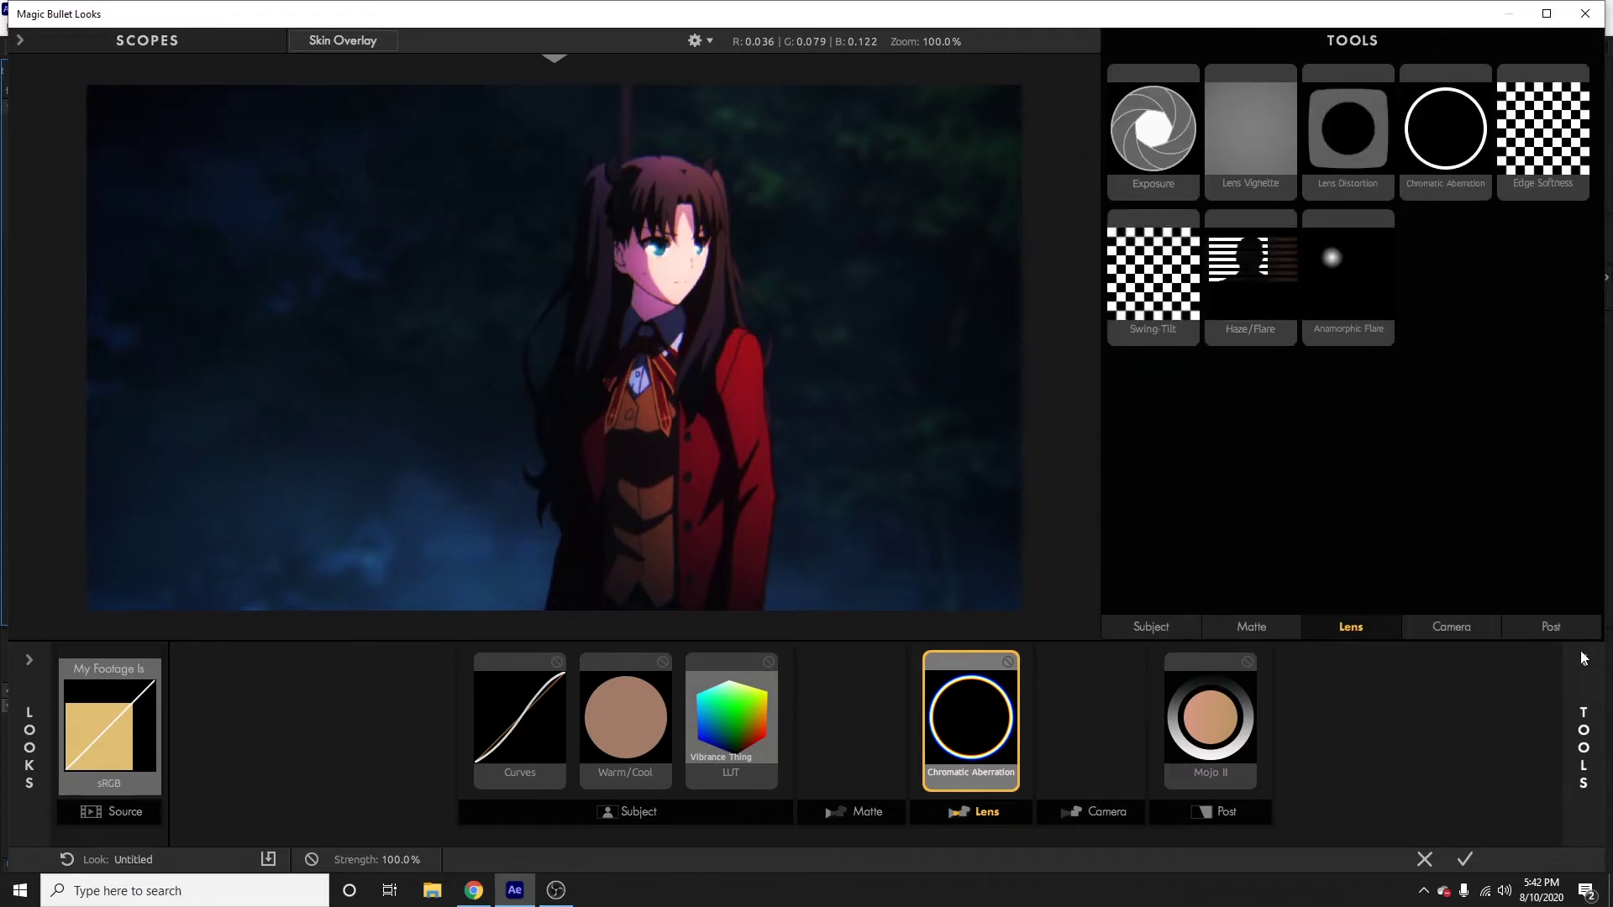
drag(1544, 128, 1048, 741)
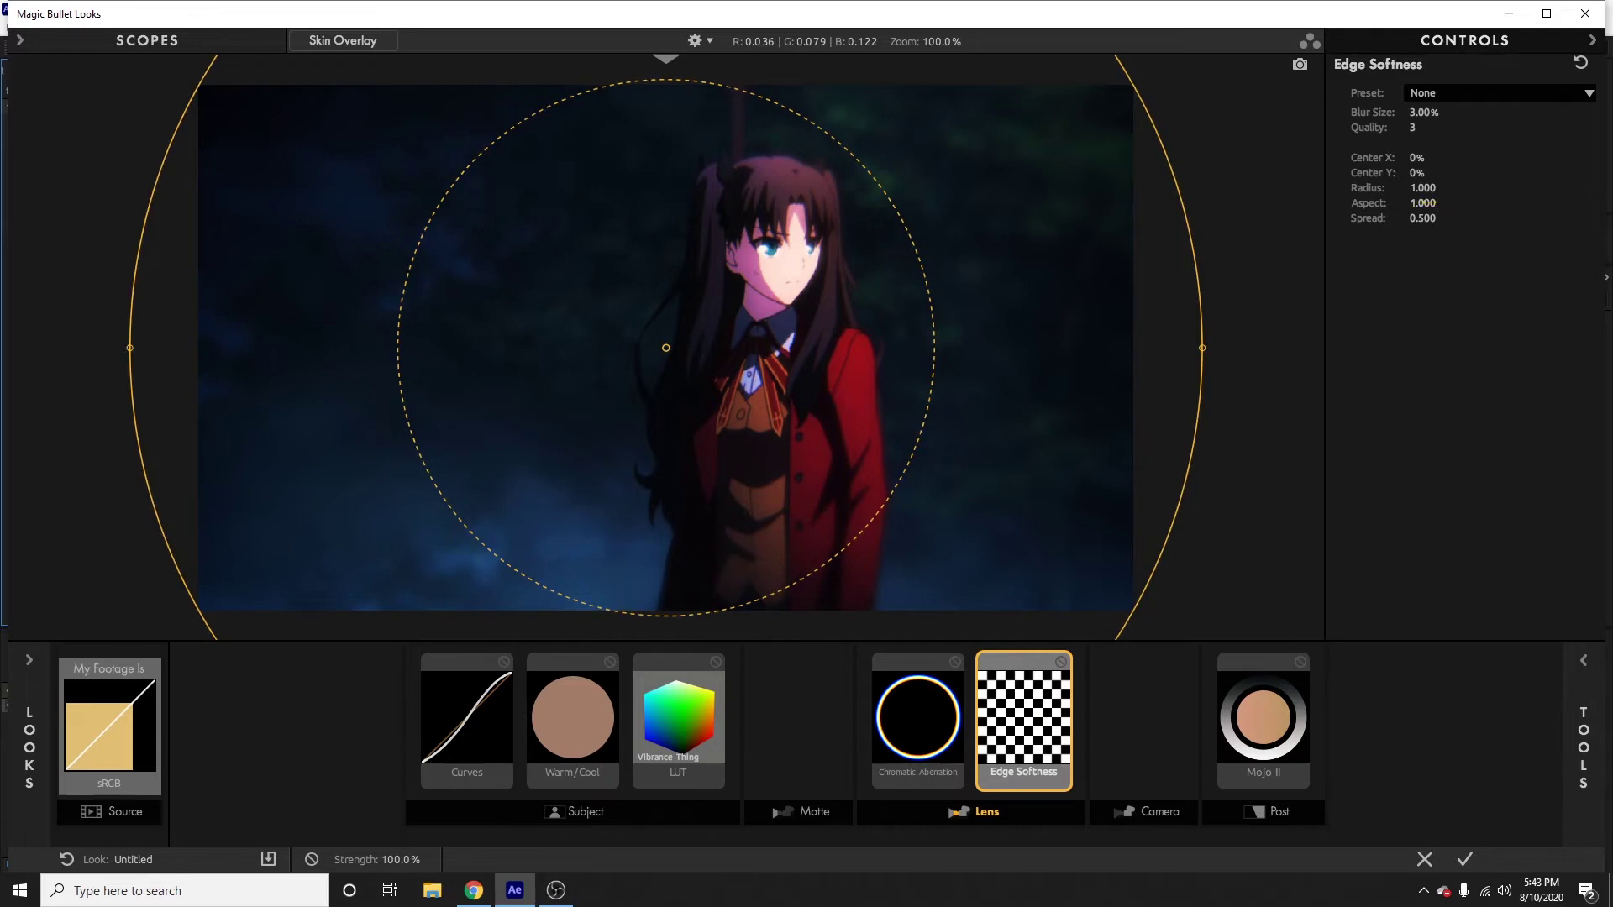
Try a different radius and aspect for the Edge Softness circle and undo the changes.
drag(1443, 207, 1411, 202)
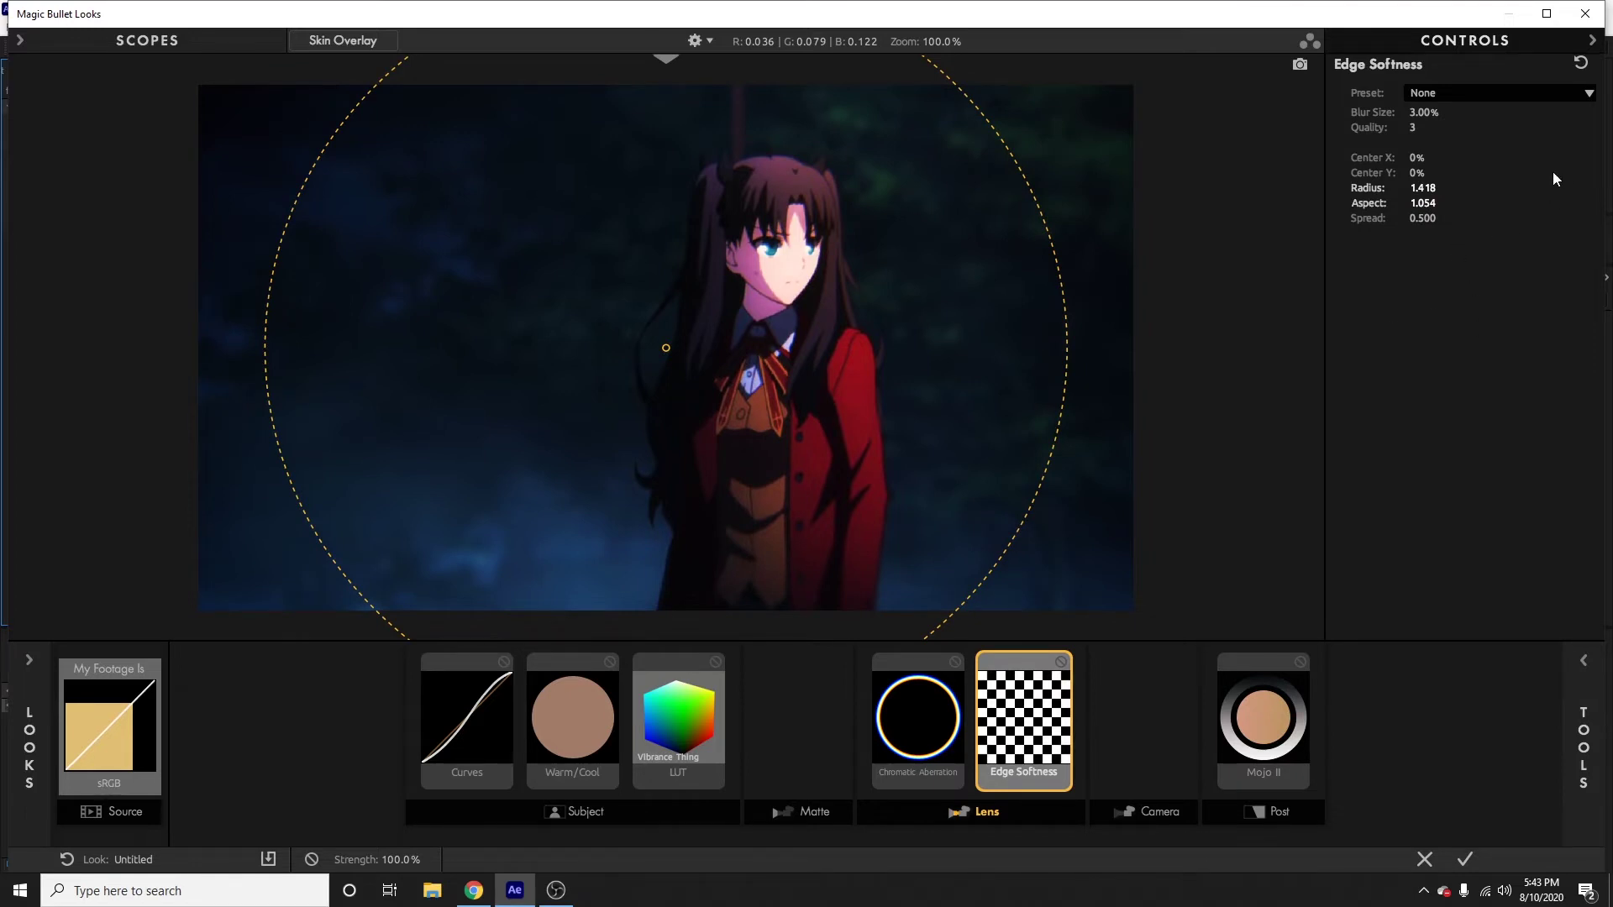
key(ctrl+z)
key(ctrl+z)
key(ctrl+z)
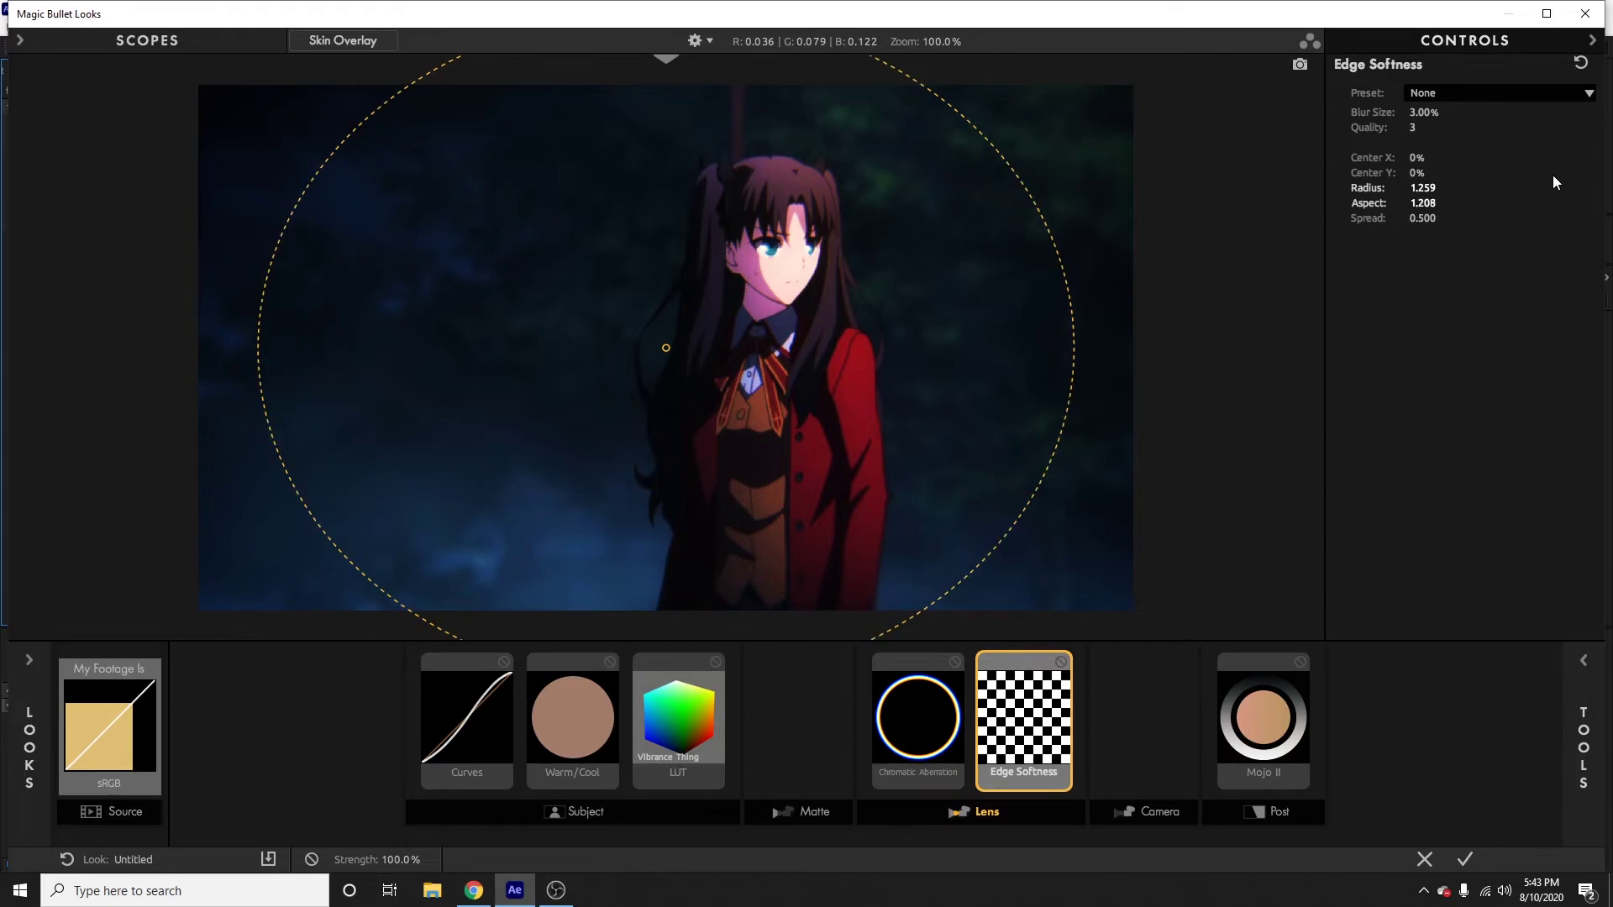
key(ctrl+z)
key(ctrl+z)
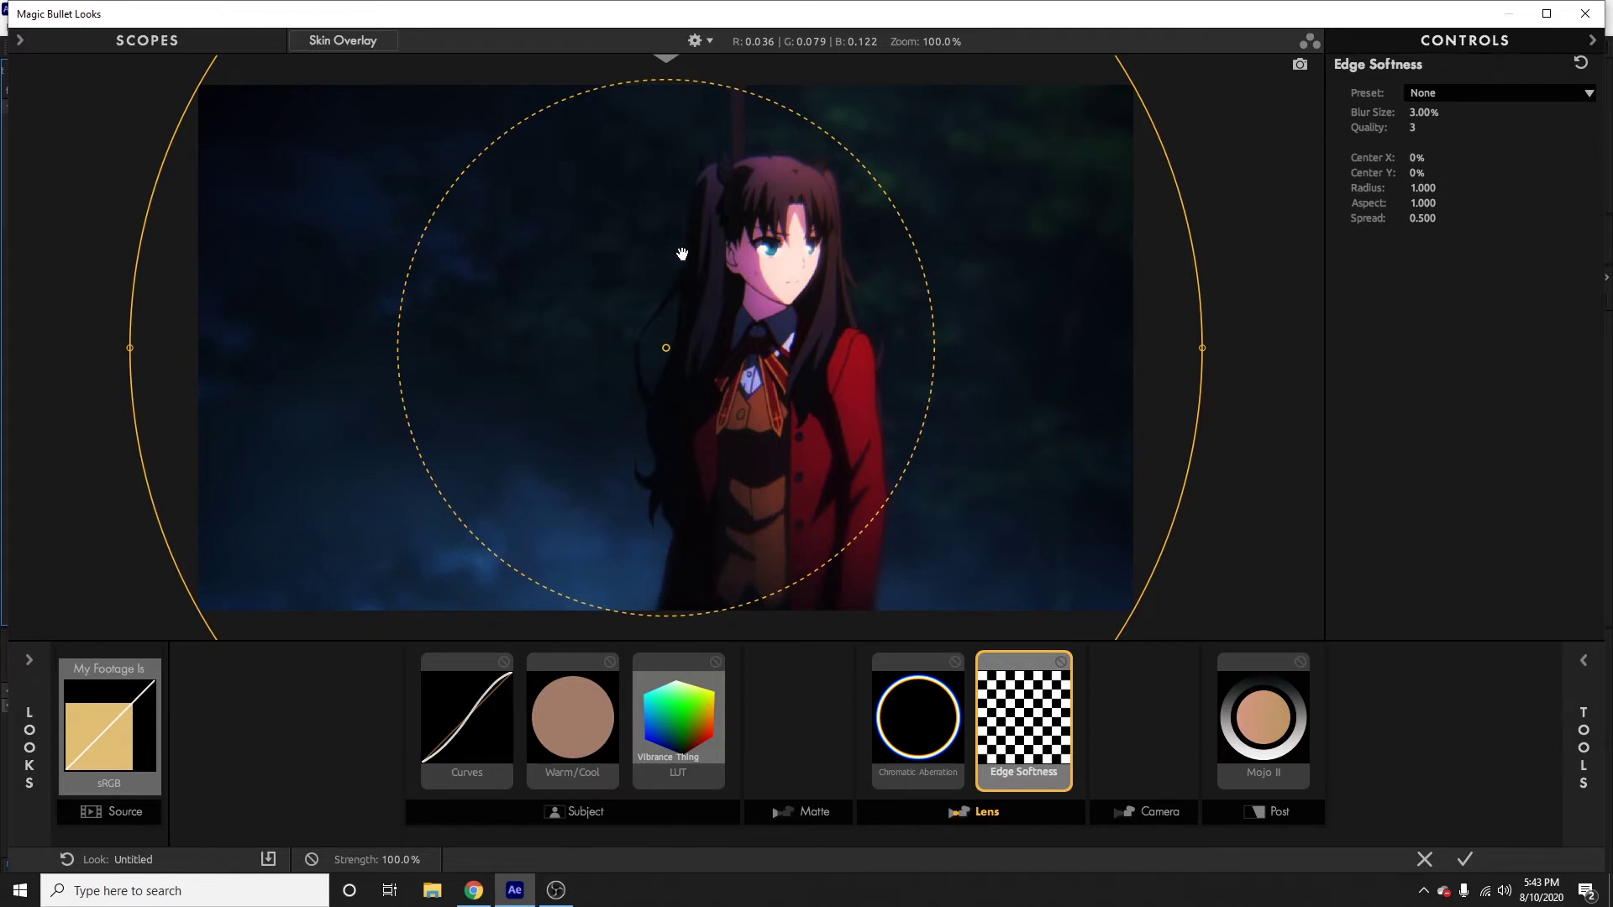
Centre the Edge Softness on the character at X +10.3% and Y +2.6%, with radius 1.078 and aspect 0.921.
drag(686, 252, 793, 272)
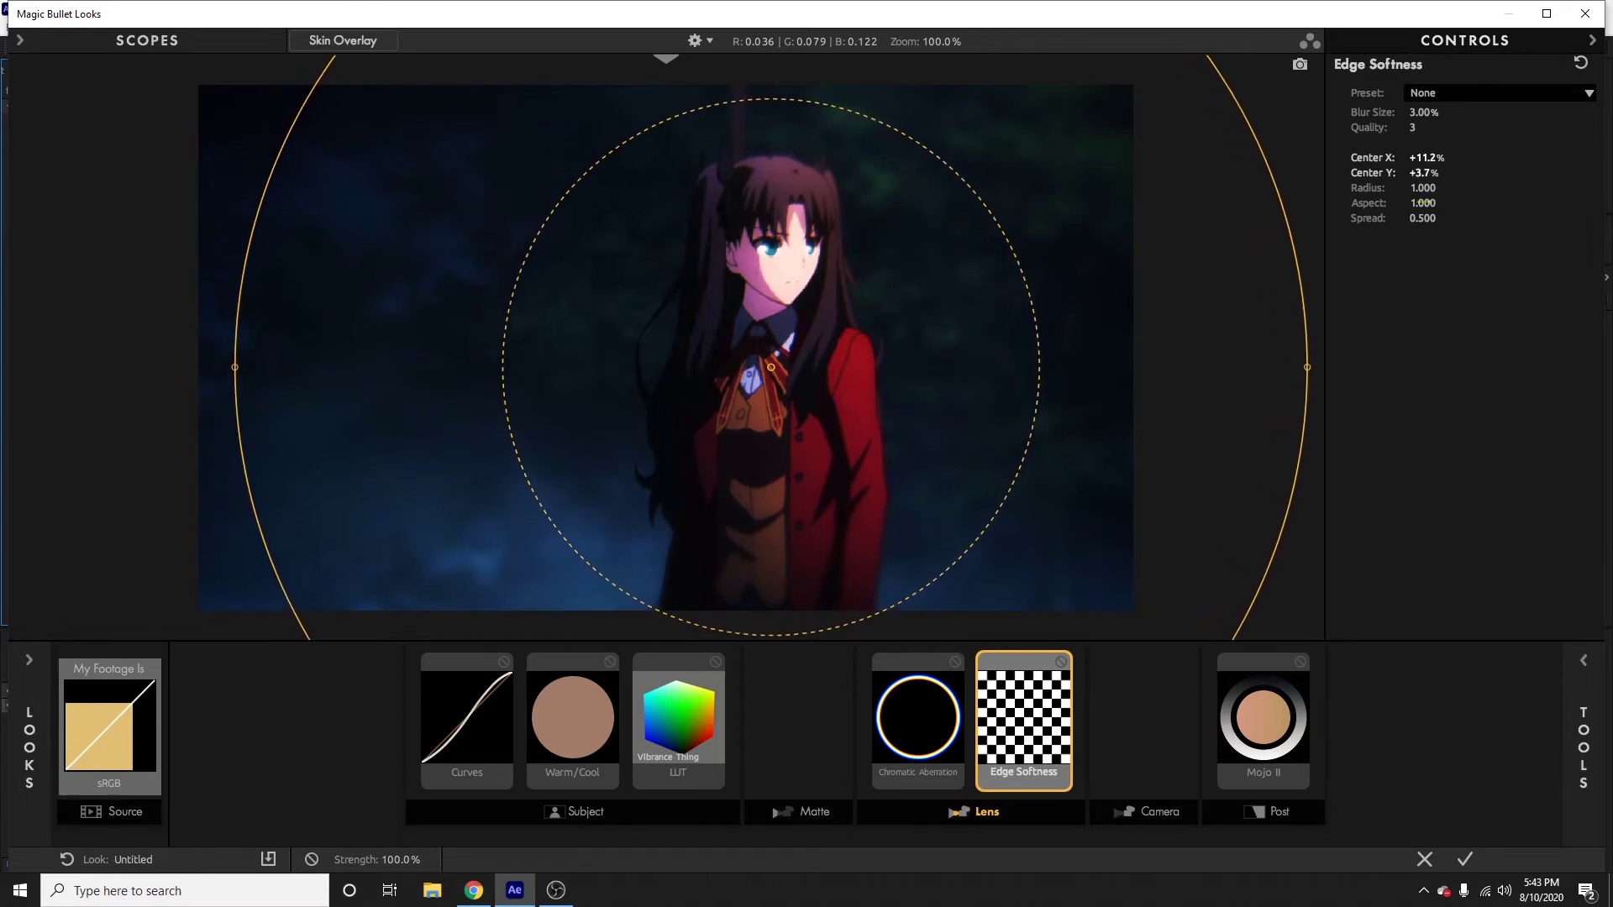
mouse_move(1423, 202)
mouse_down()
mouse_move(1444, 218)
mouse_move(1417, 191)
mouse_move(1401, 200)
mouse_up()
drag(946, 305, 936, 298)
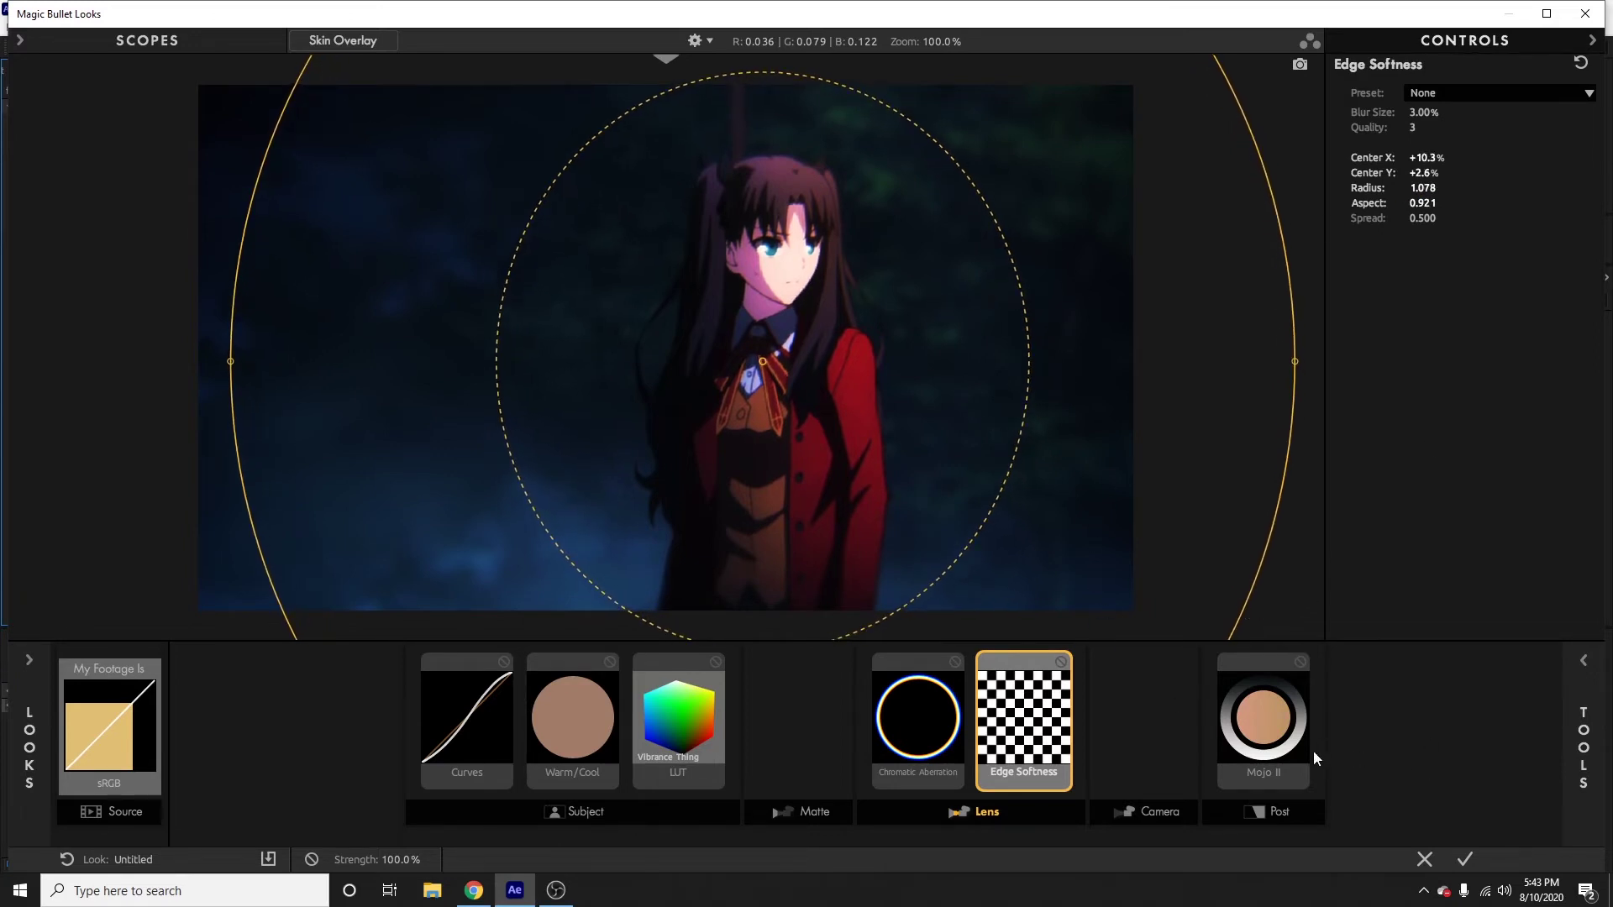
Compare the frame with and without the Edge Softness tool.
click(1149, 730)
click(1057, 663)
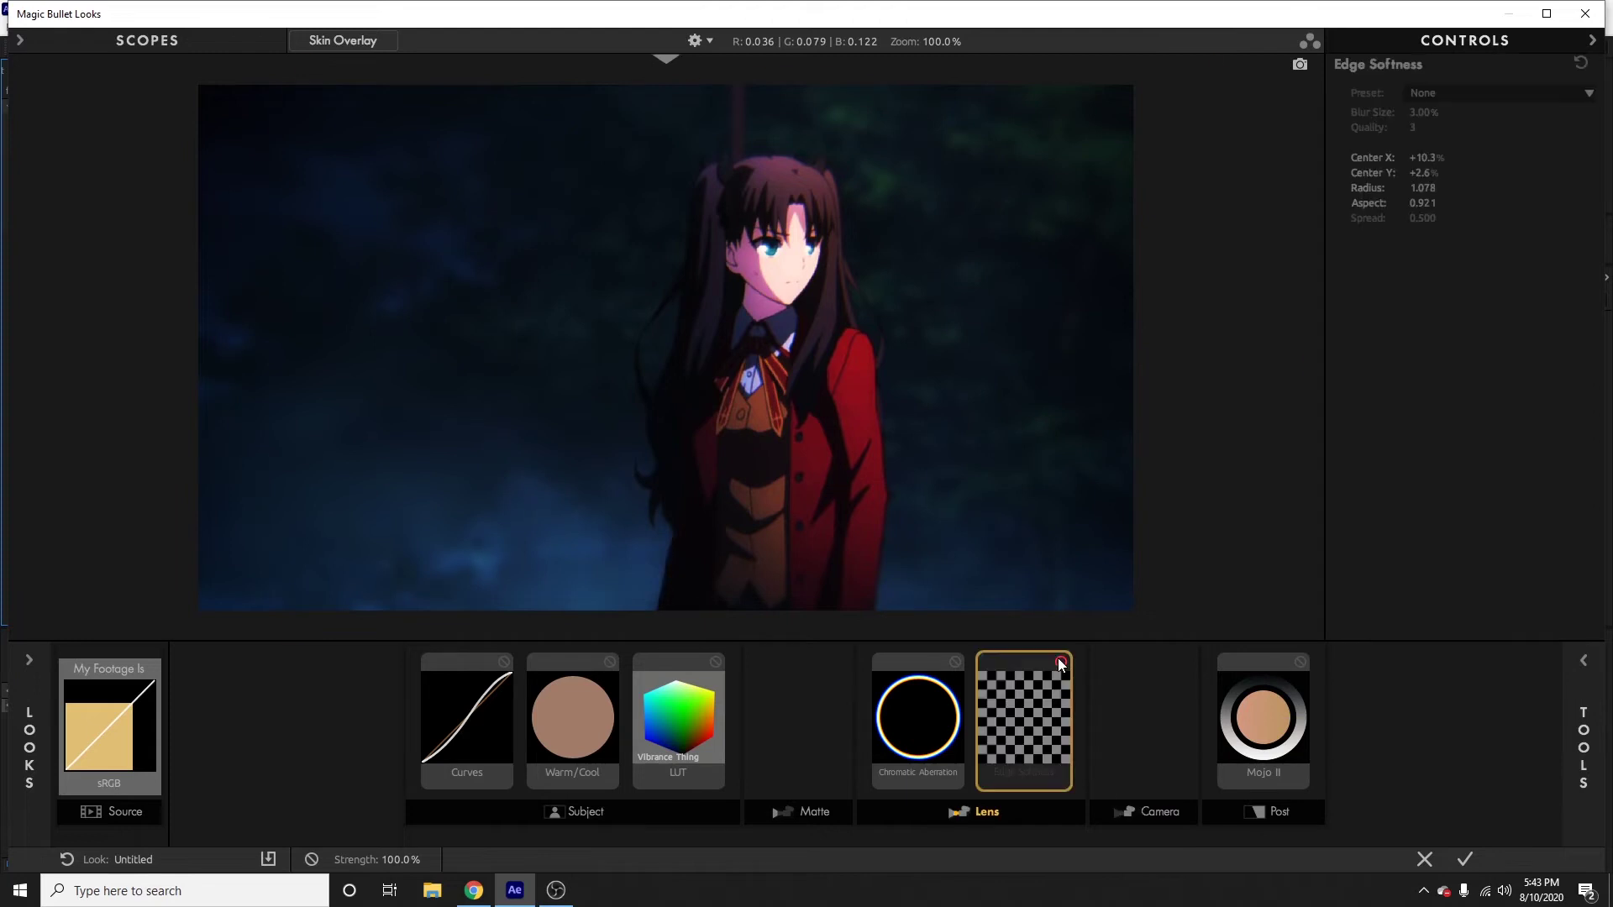
click(1126, 684)
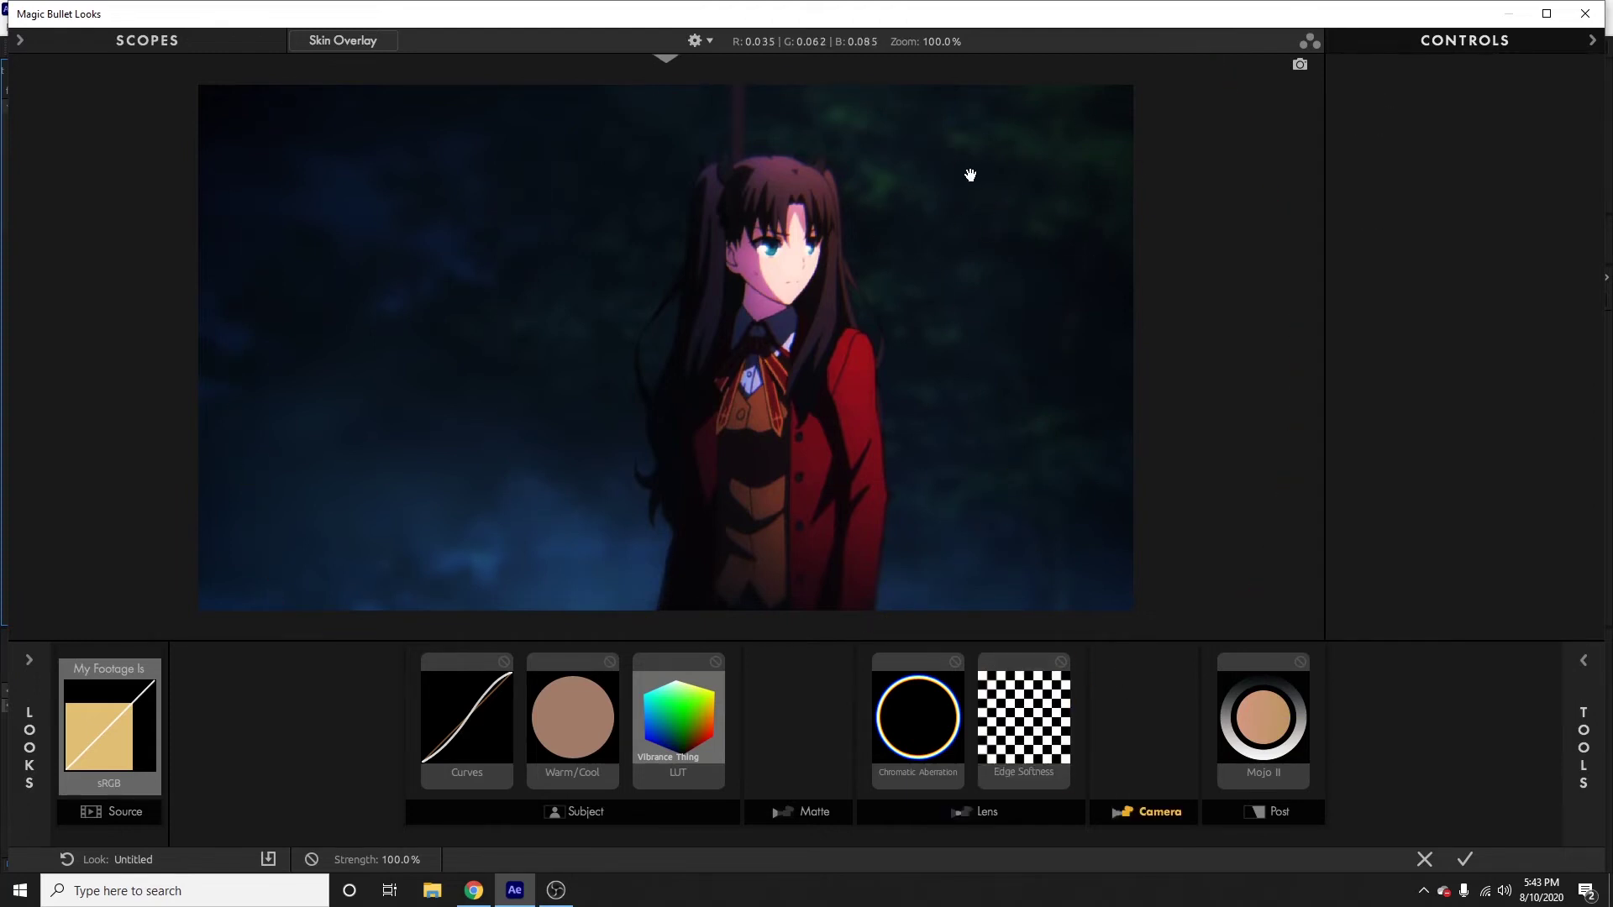
click(1060, 663)
click(1061, 664)
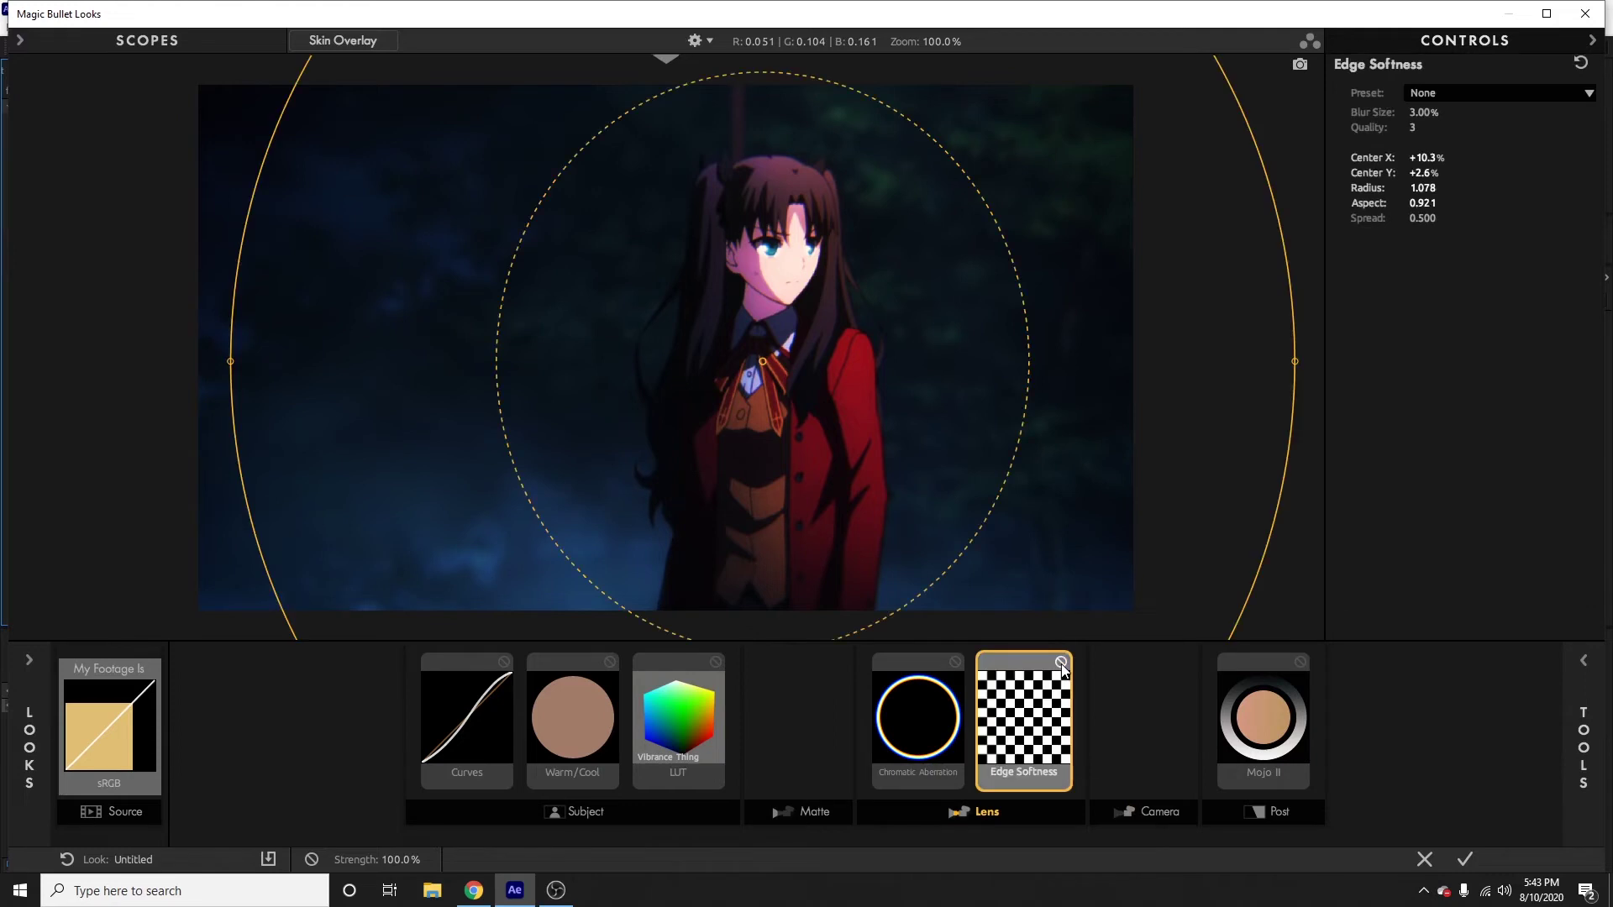
click(1061, 663)
click(1061, 664)
Add a 2-Strip Process tool to the Camera stage.
click(1586, 661)
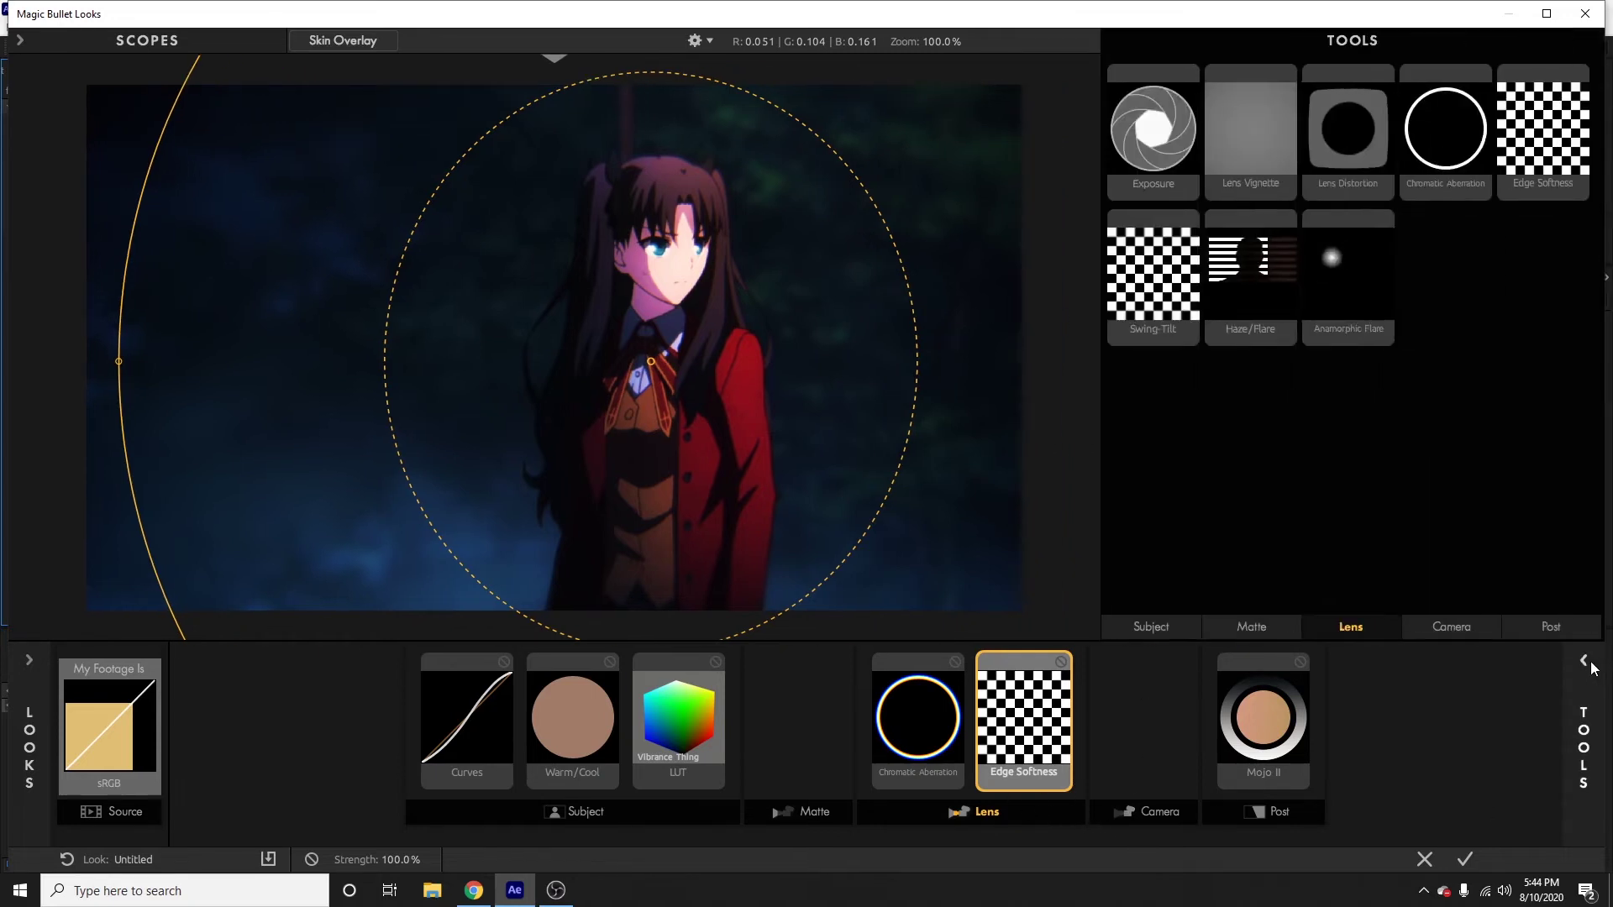
click(780, 729)
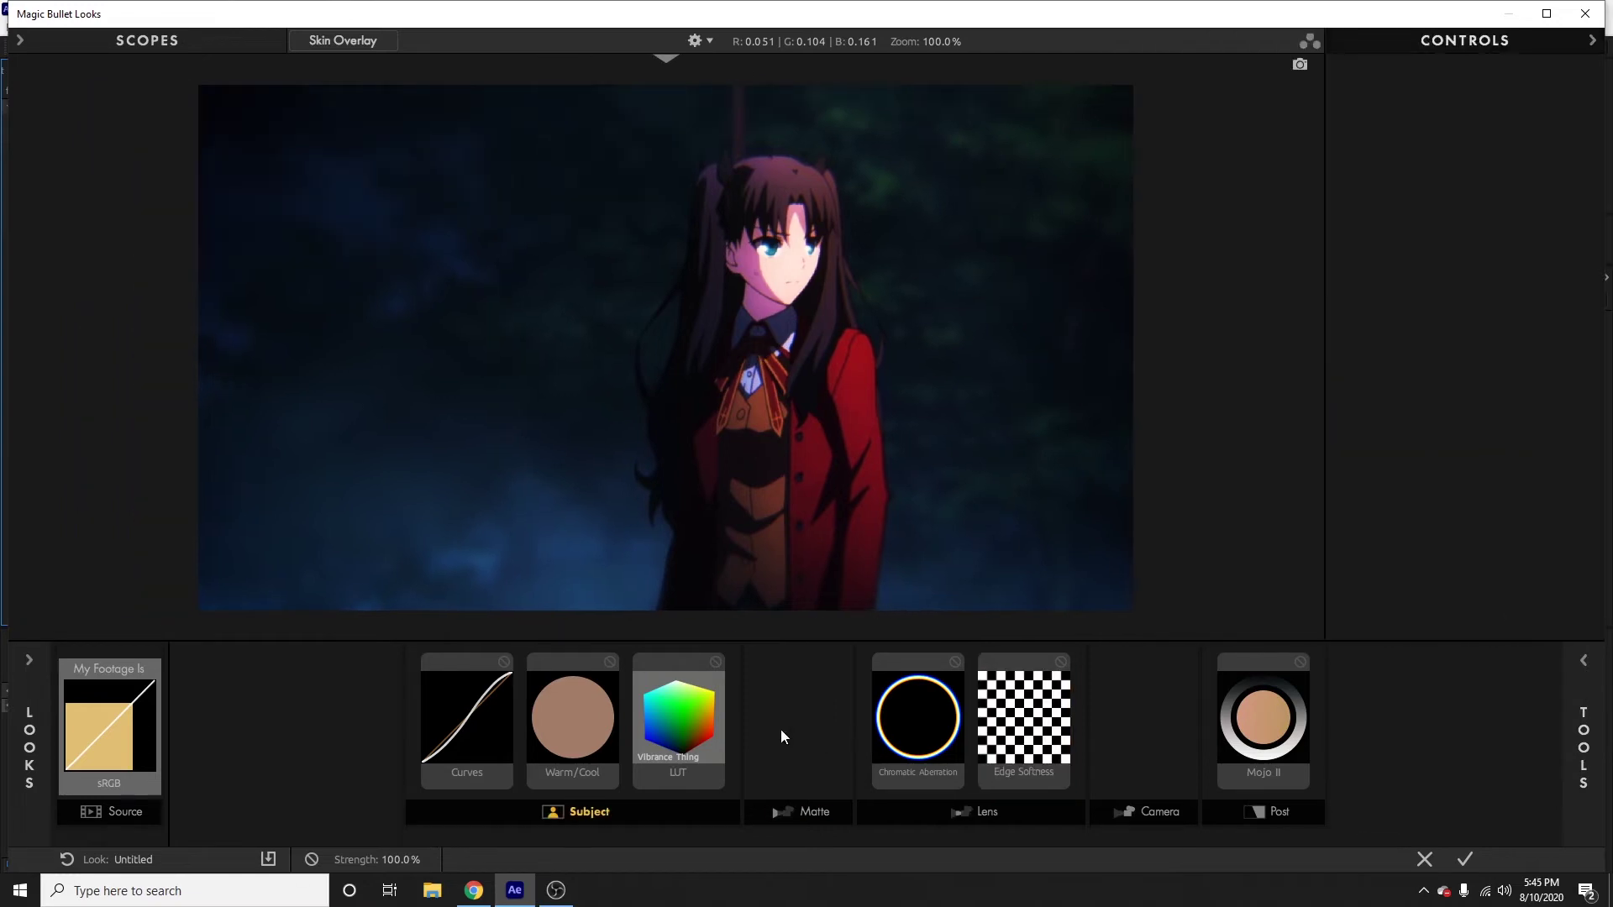
click(1569, 719)
click(1169, 766)
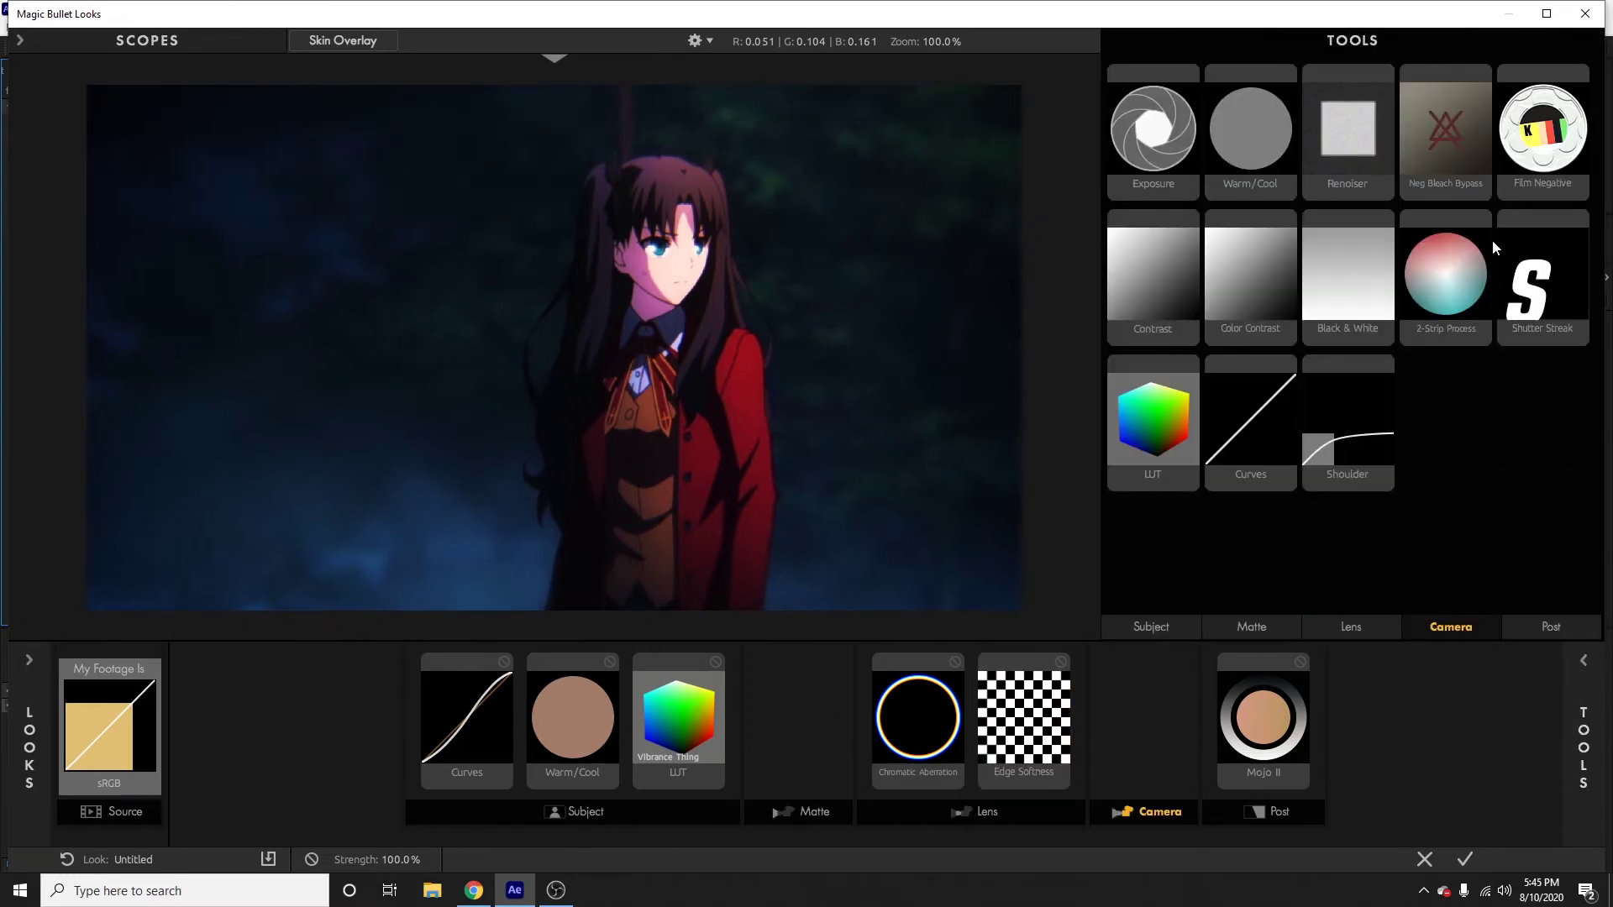
drag(1461, 293, 1145, 727)
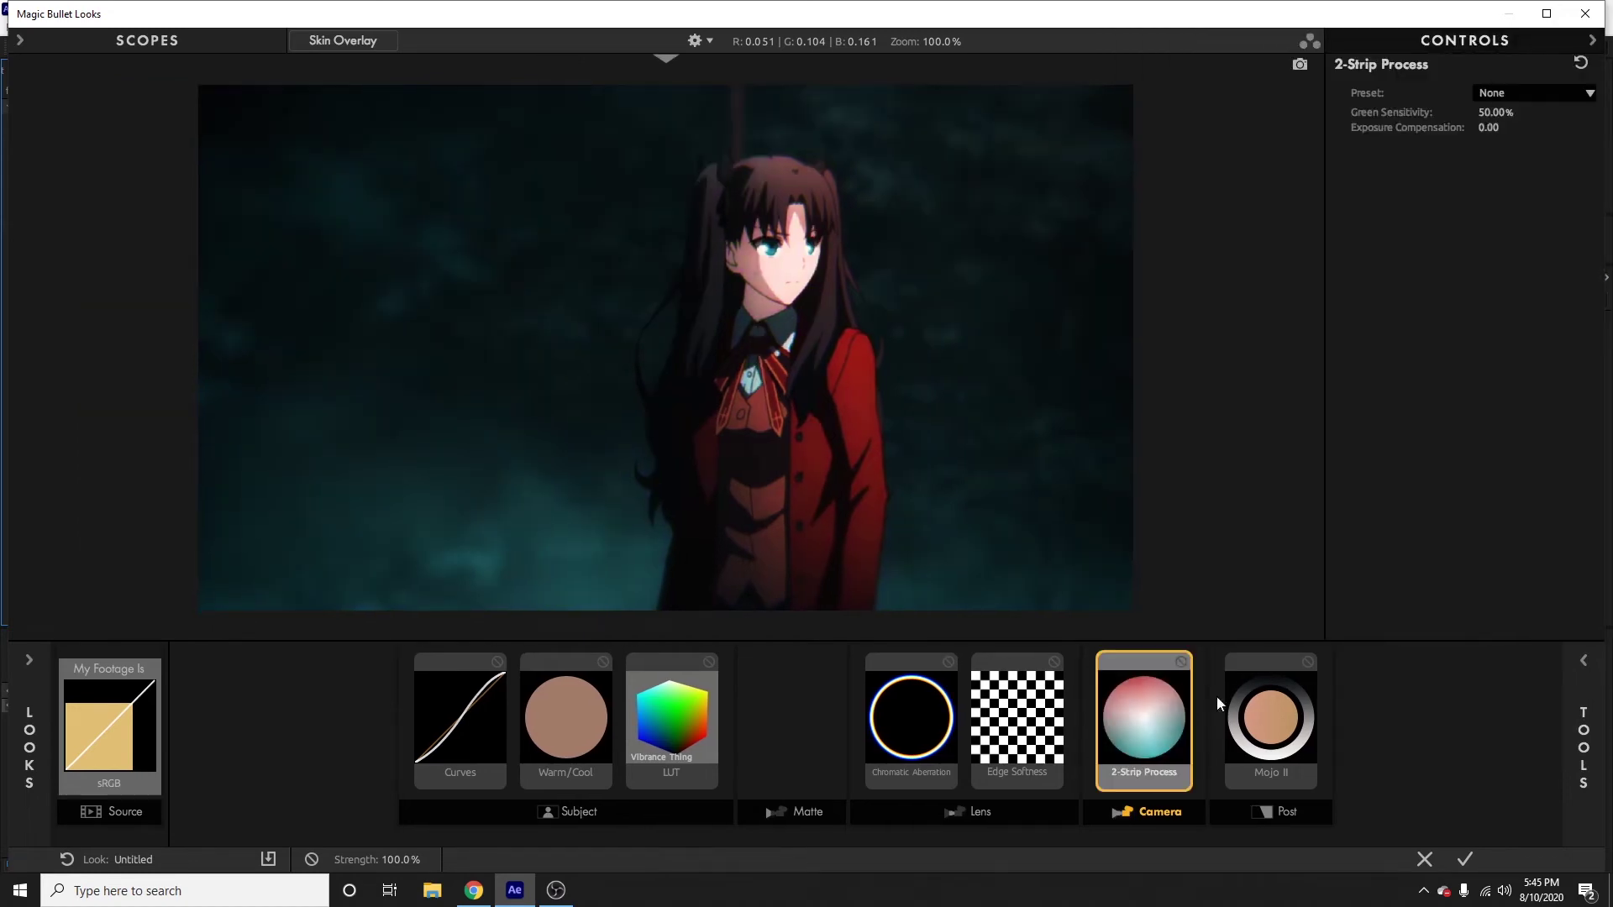
Disable Warm/Cool, LUT, Chromatic Aberration, Edge Softness and Mojo II to isolate the 2-Strip Process effect.
click(605, 662)
click(708, 662)
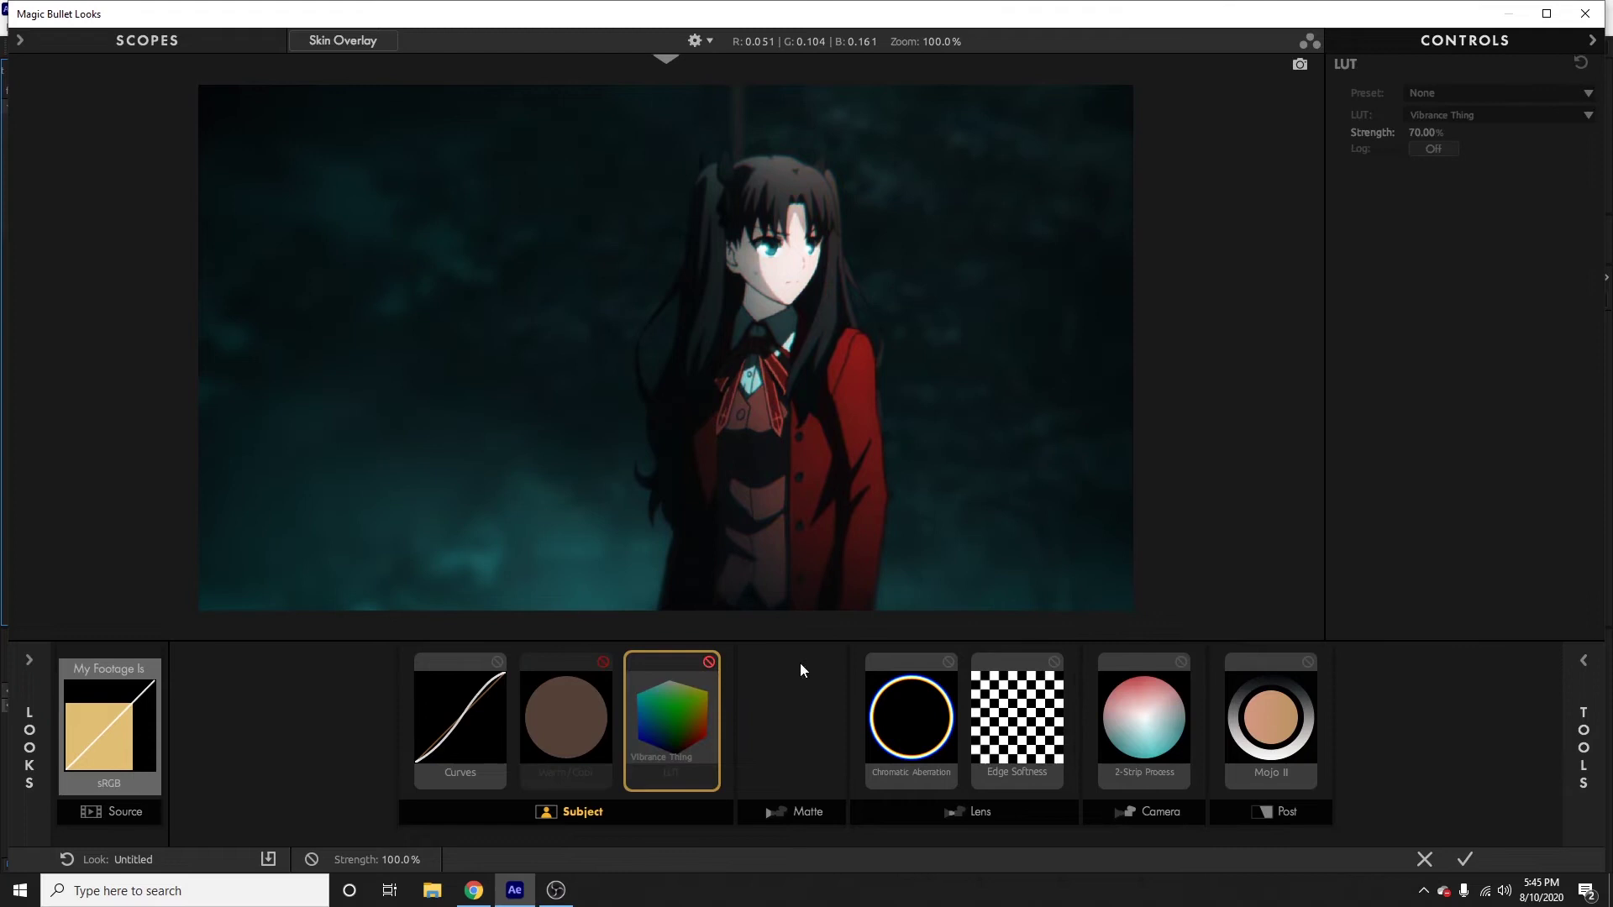
click(949, 663)
click(1054, 663)
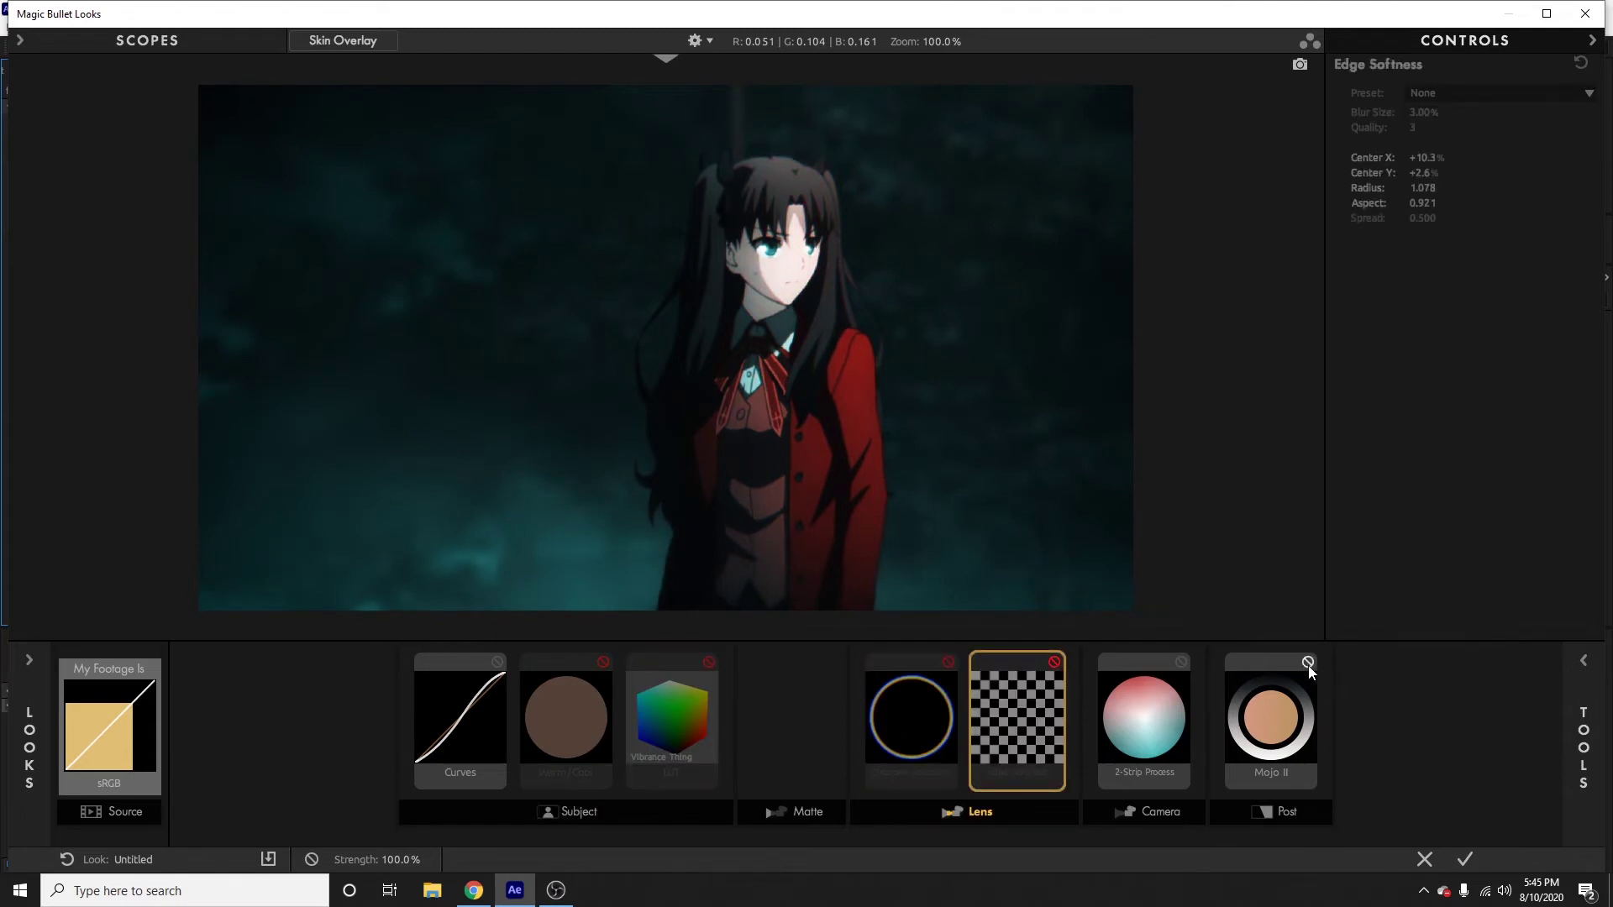
click(1307, 663)
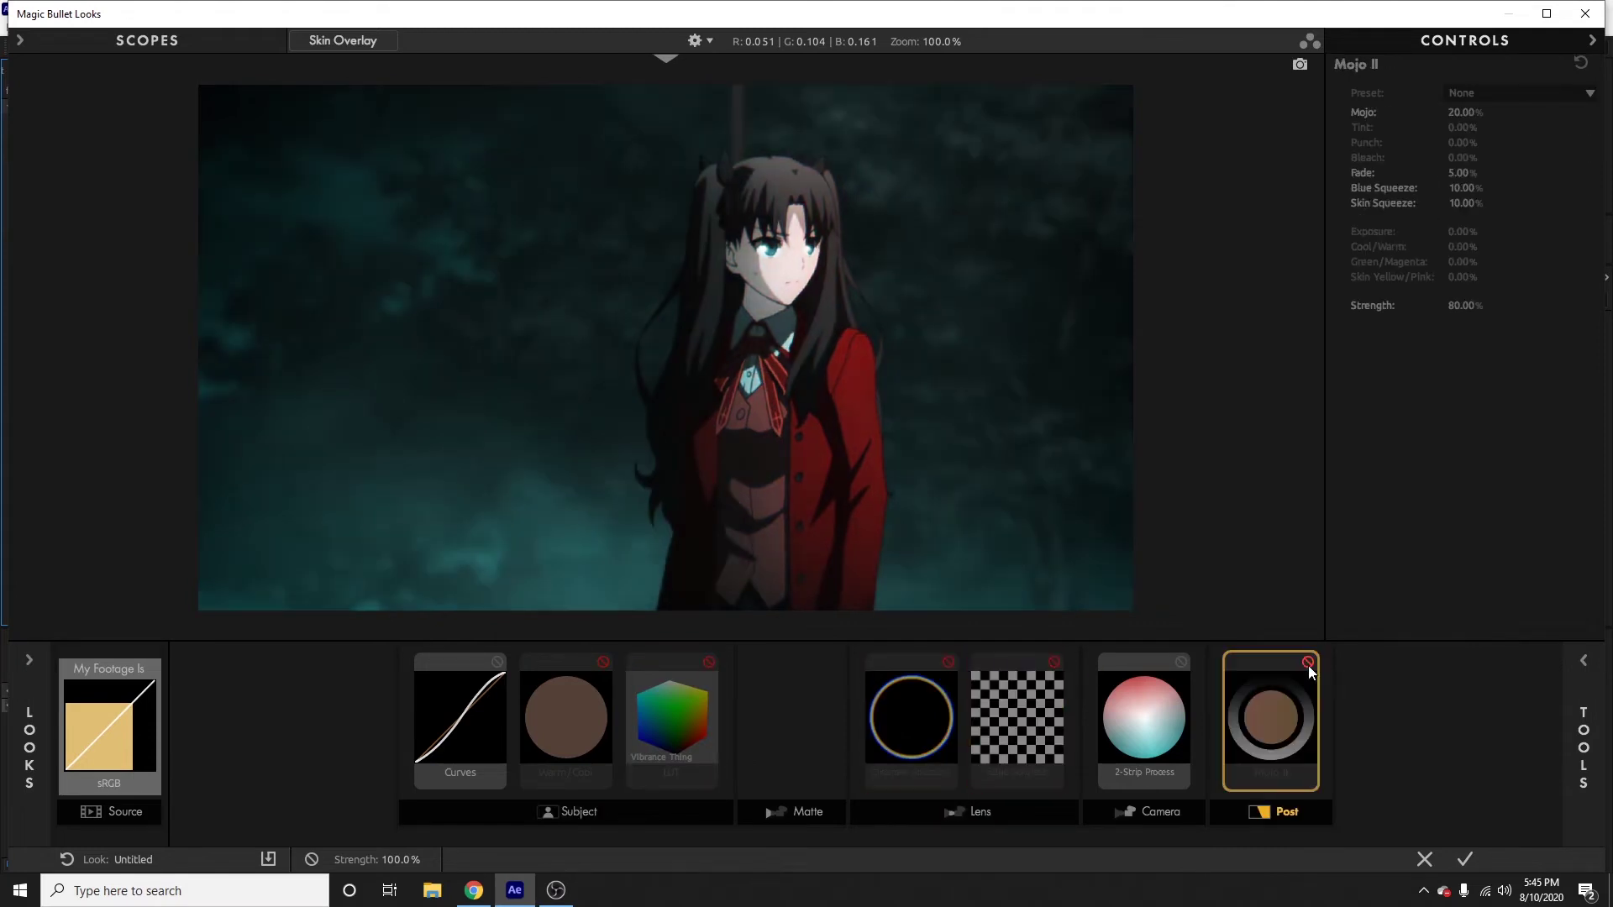
Compare the frame's colors with and without the 2-Strip Process.
click(1179, 658)
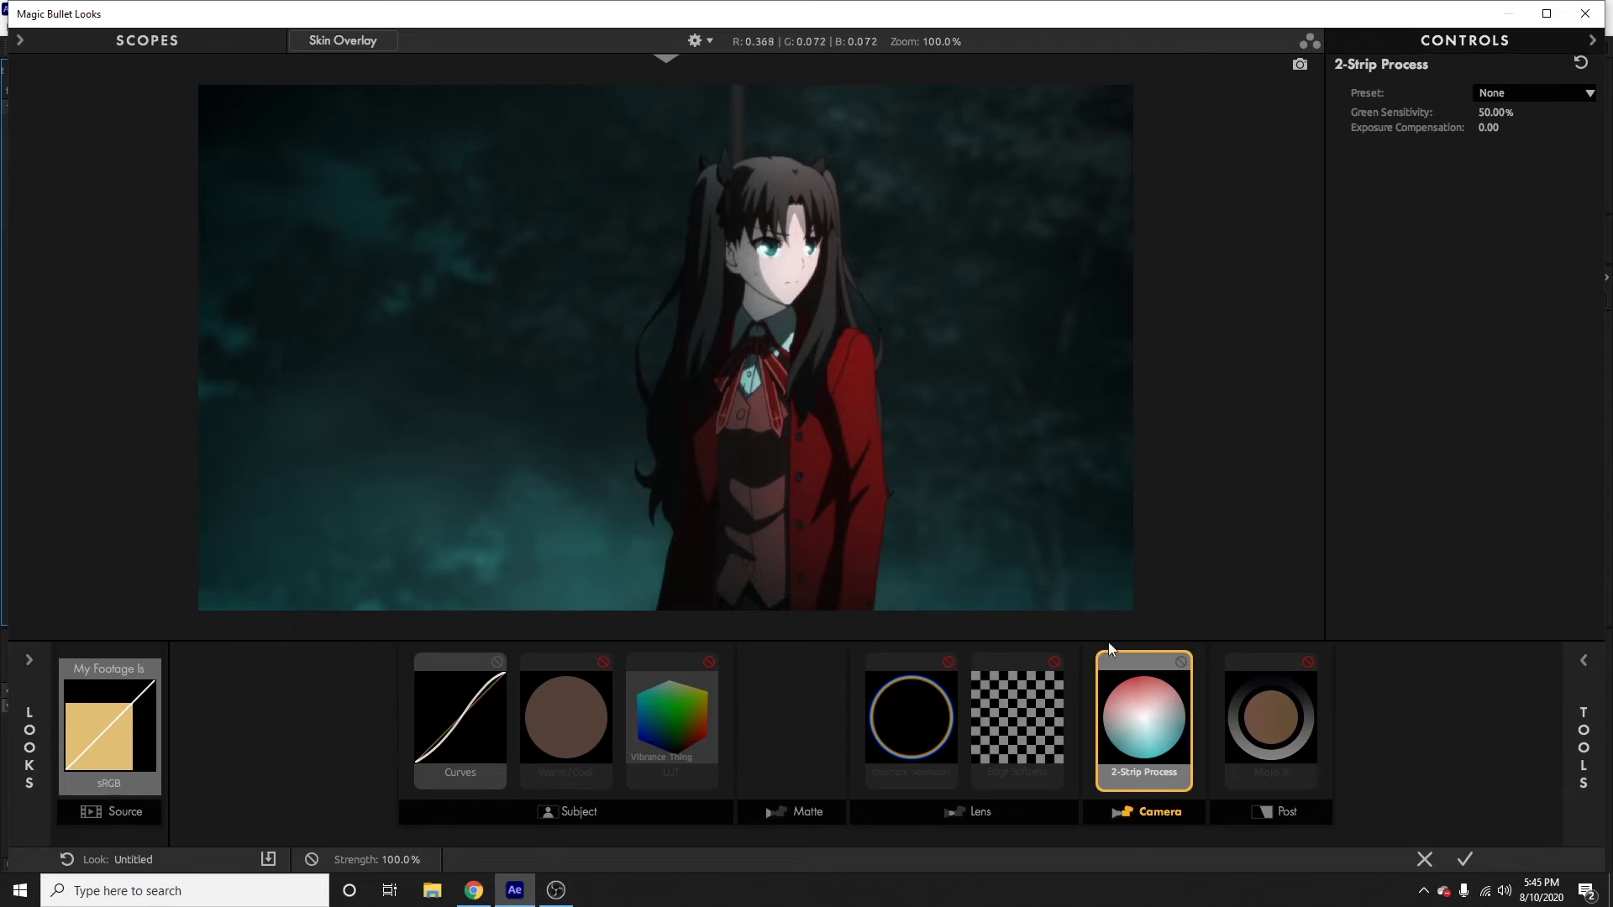
click(1181, 661)
click(1181, 662)
click(1182, 661)
click(1182, 662)
click(1182, 662)
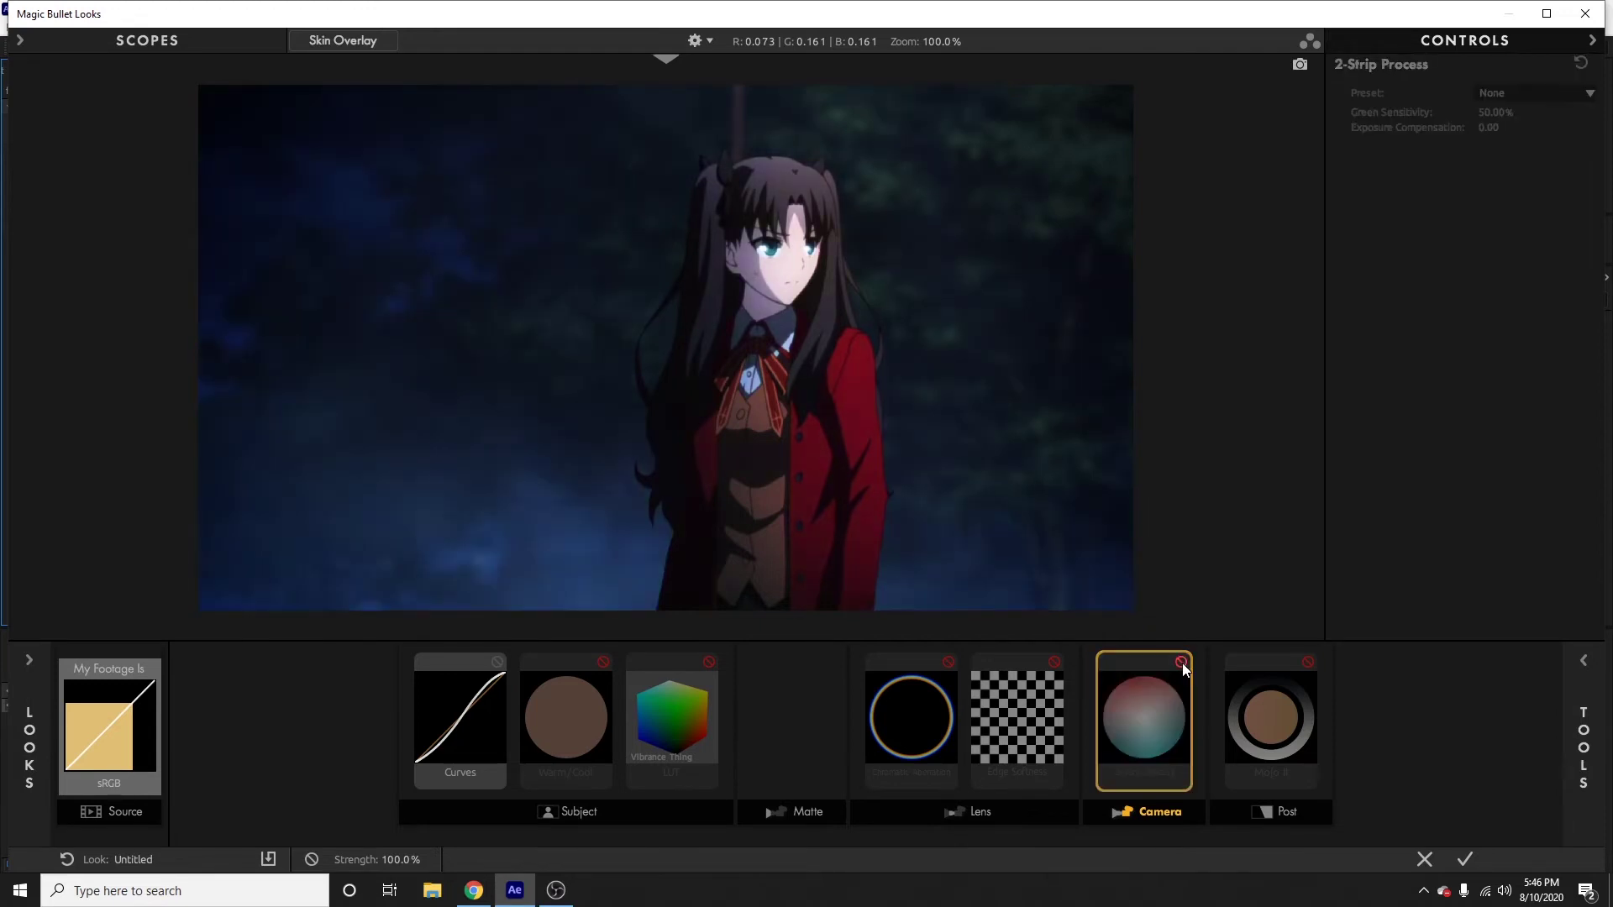
click(1181, 663)
click(1181, 662)
Delete the 2-Strip Process and re-enable Chromatic Aberration, Edge Softness, Mojo II, Warm/Cool and LUT.
key(Delete)
click(960, 675)
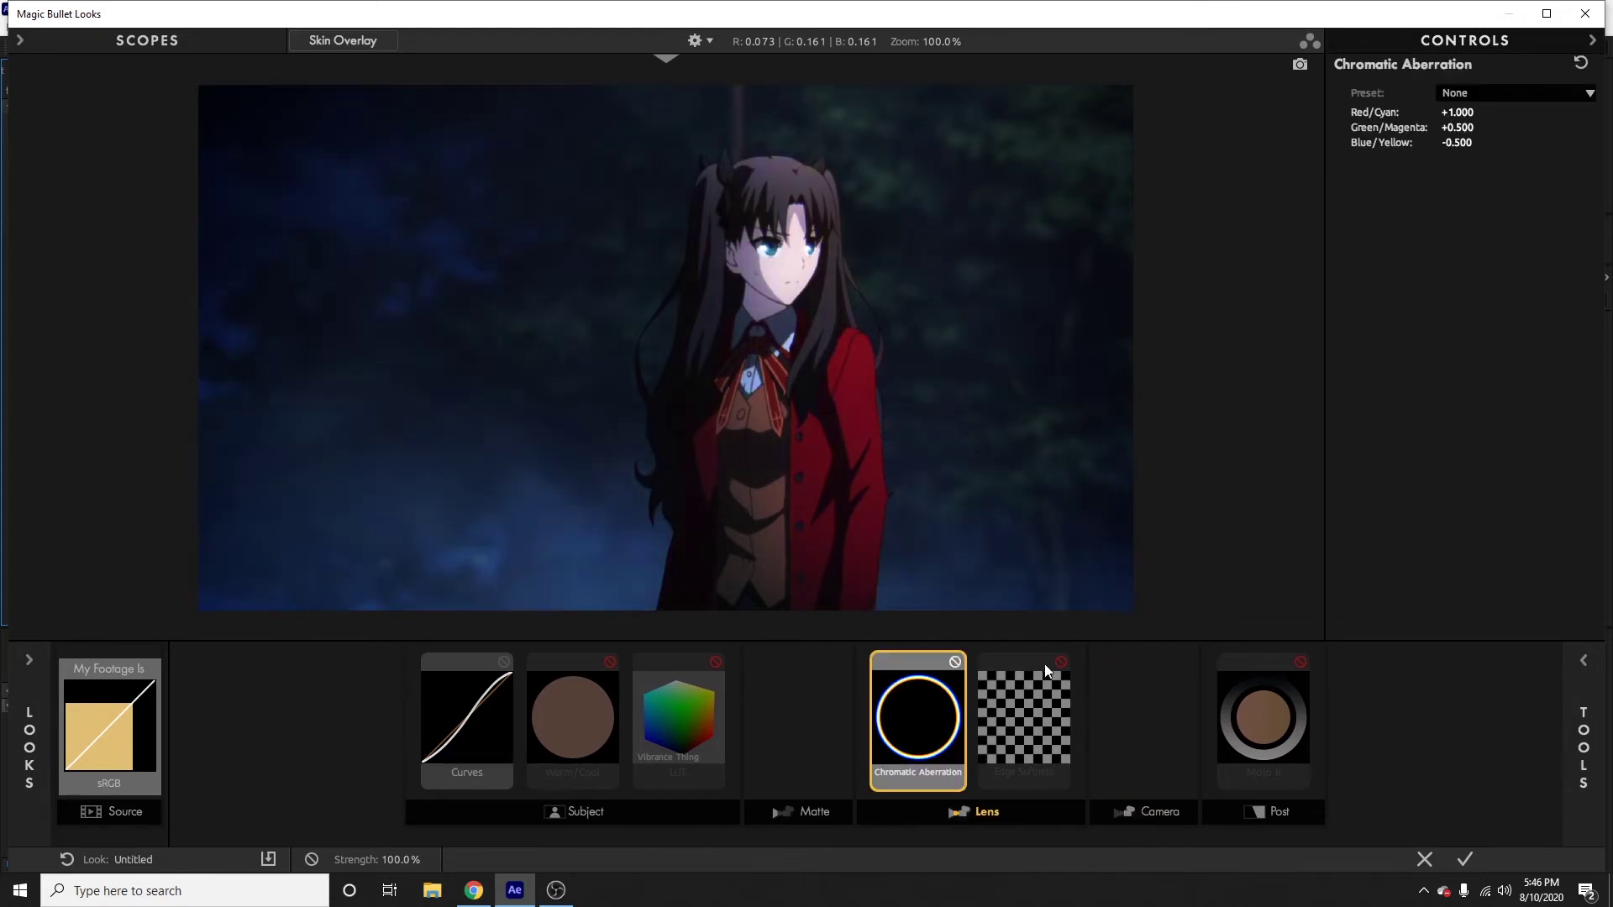
click(1045, 664)
click(1301, 663)
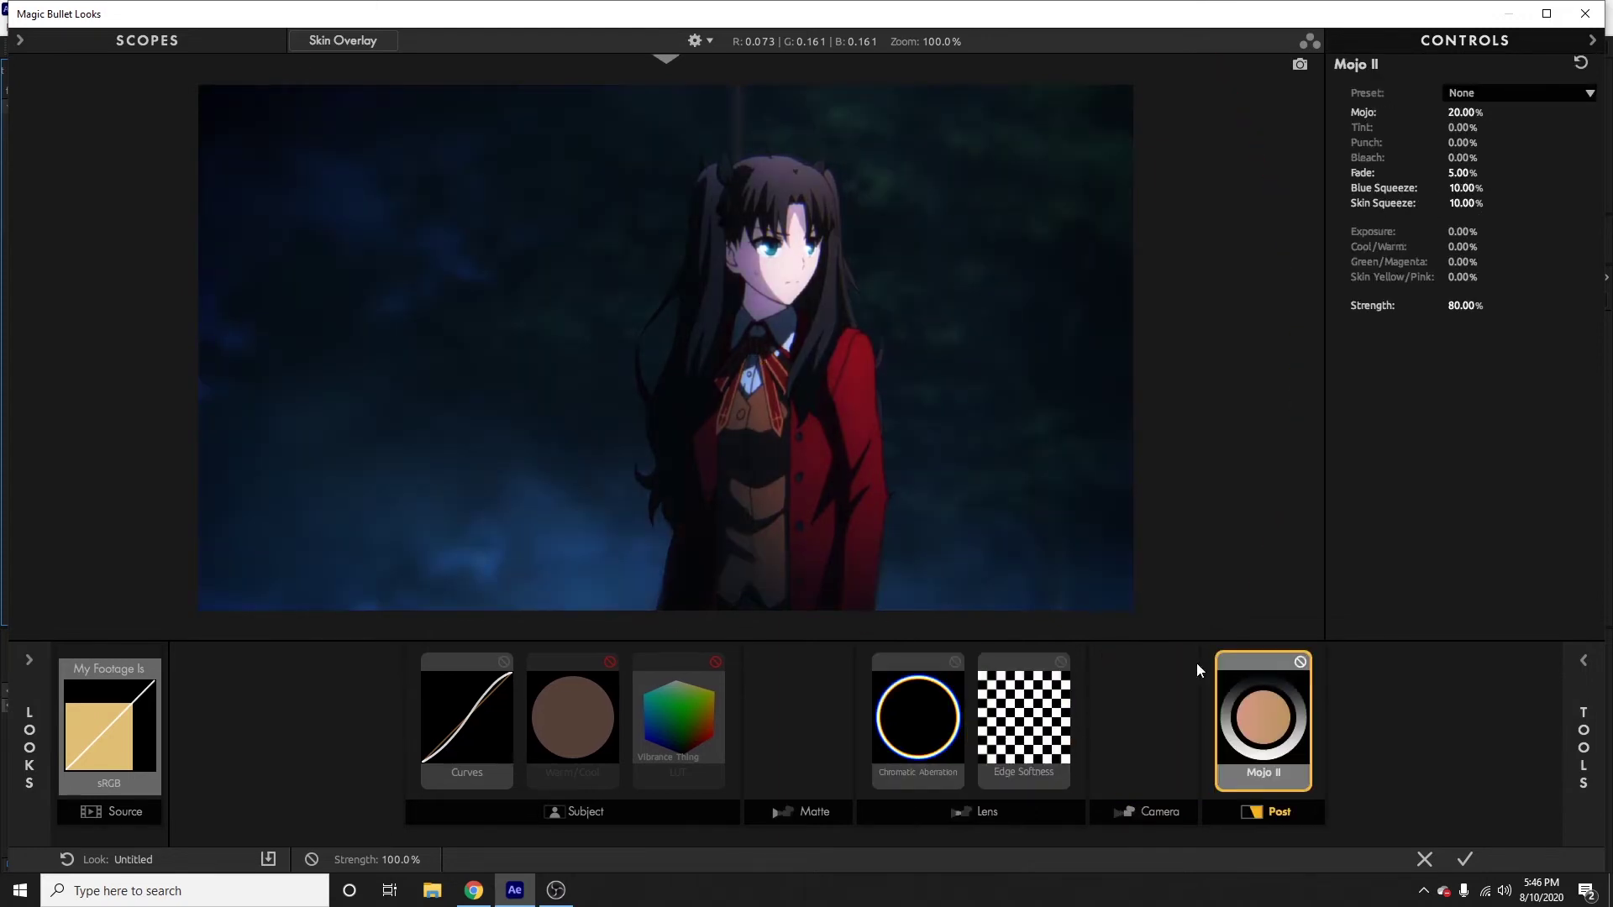
click(610, 663)
click(716, 662)
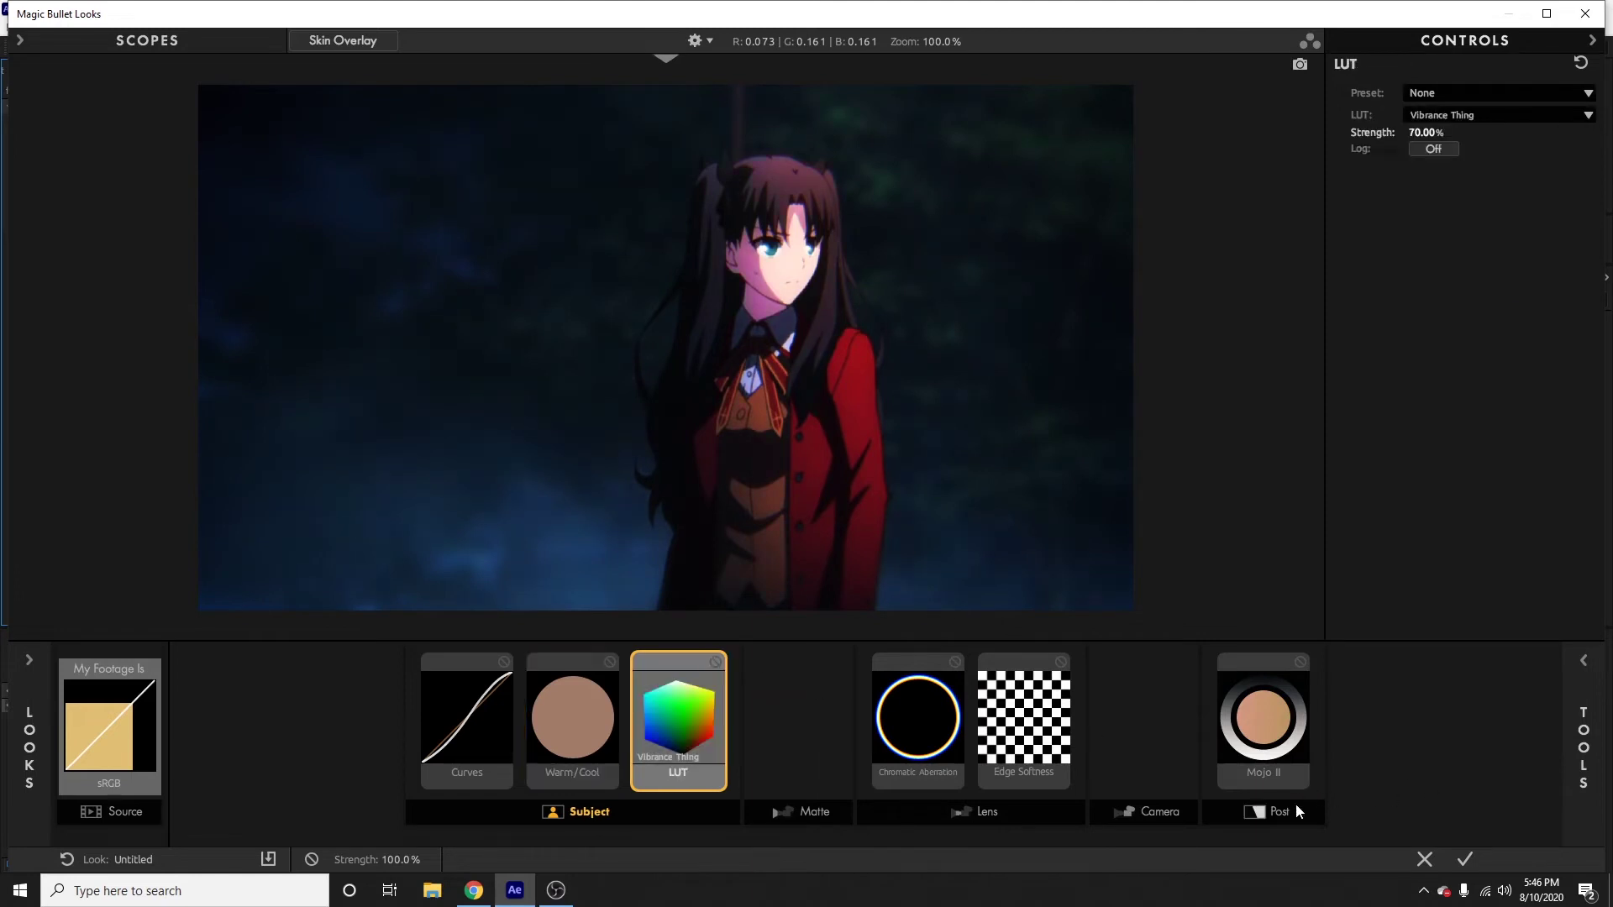
Add an HSL Colors tool to the Post stage after Mojo II.
click(1326, 802)
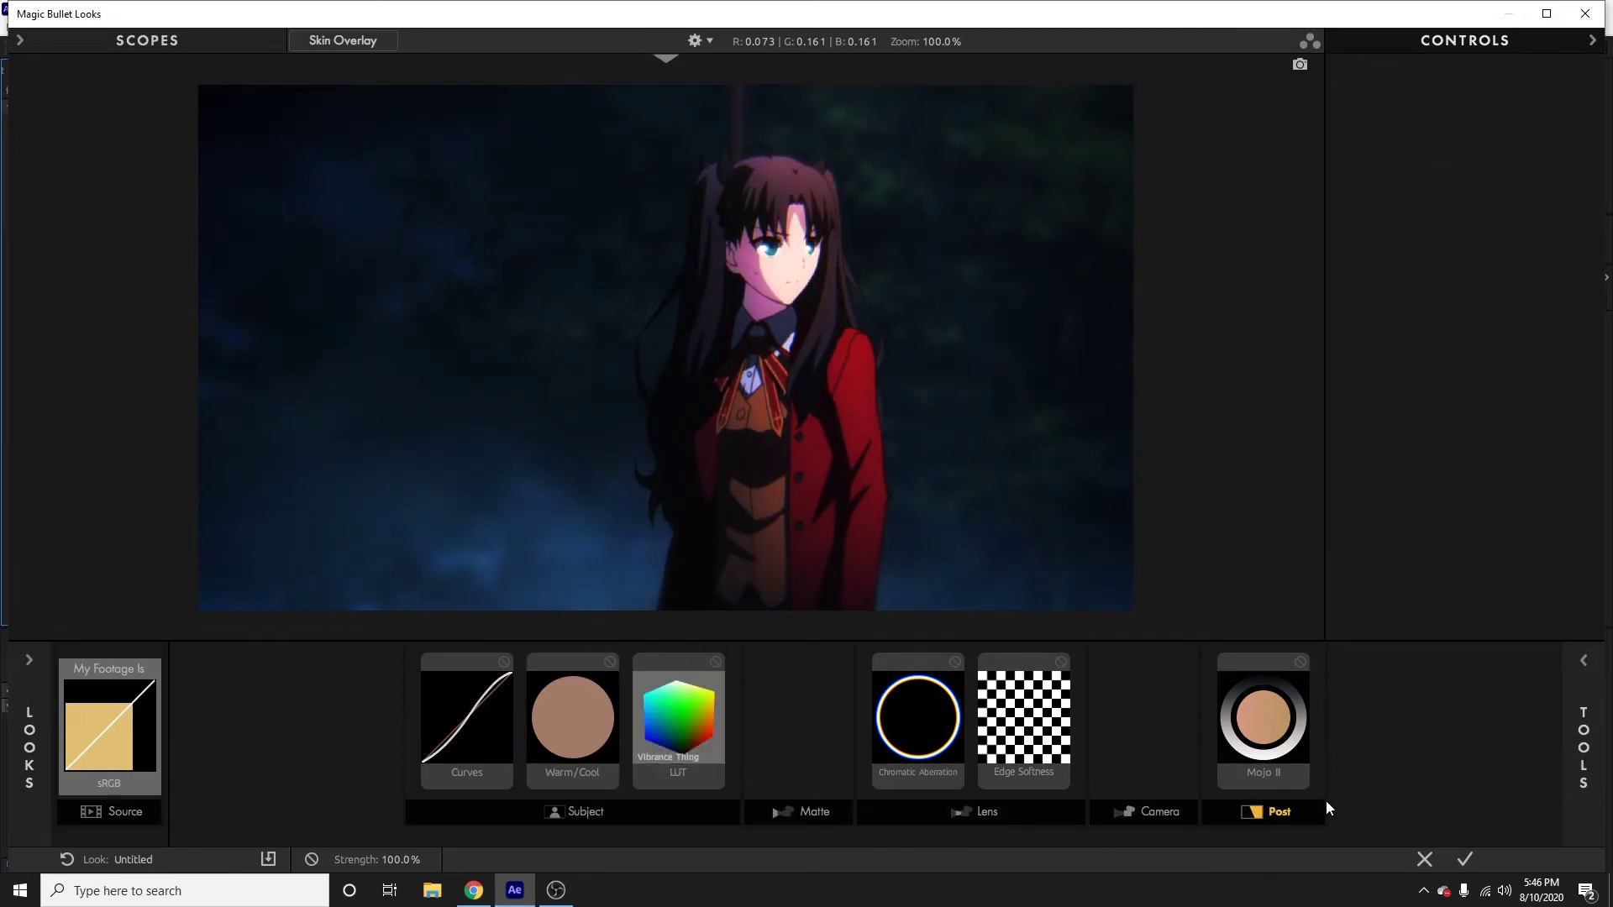
click(1584, 669)
scroll(1469, 480, down, 1)
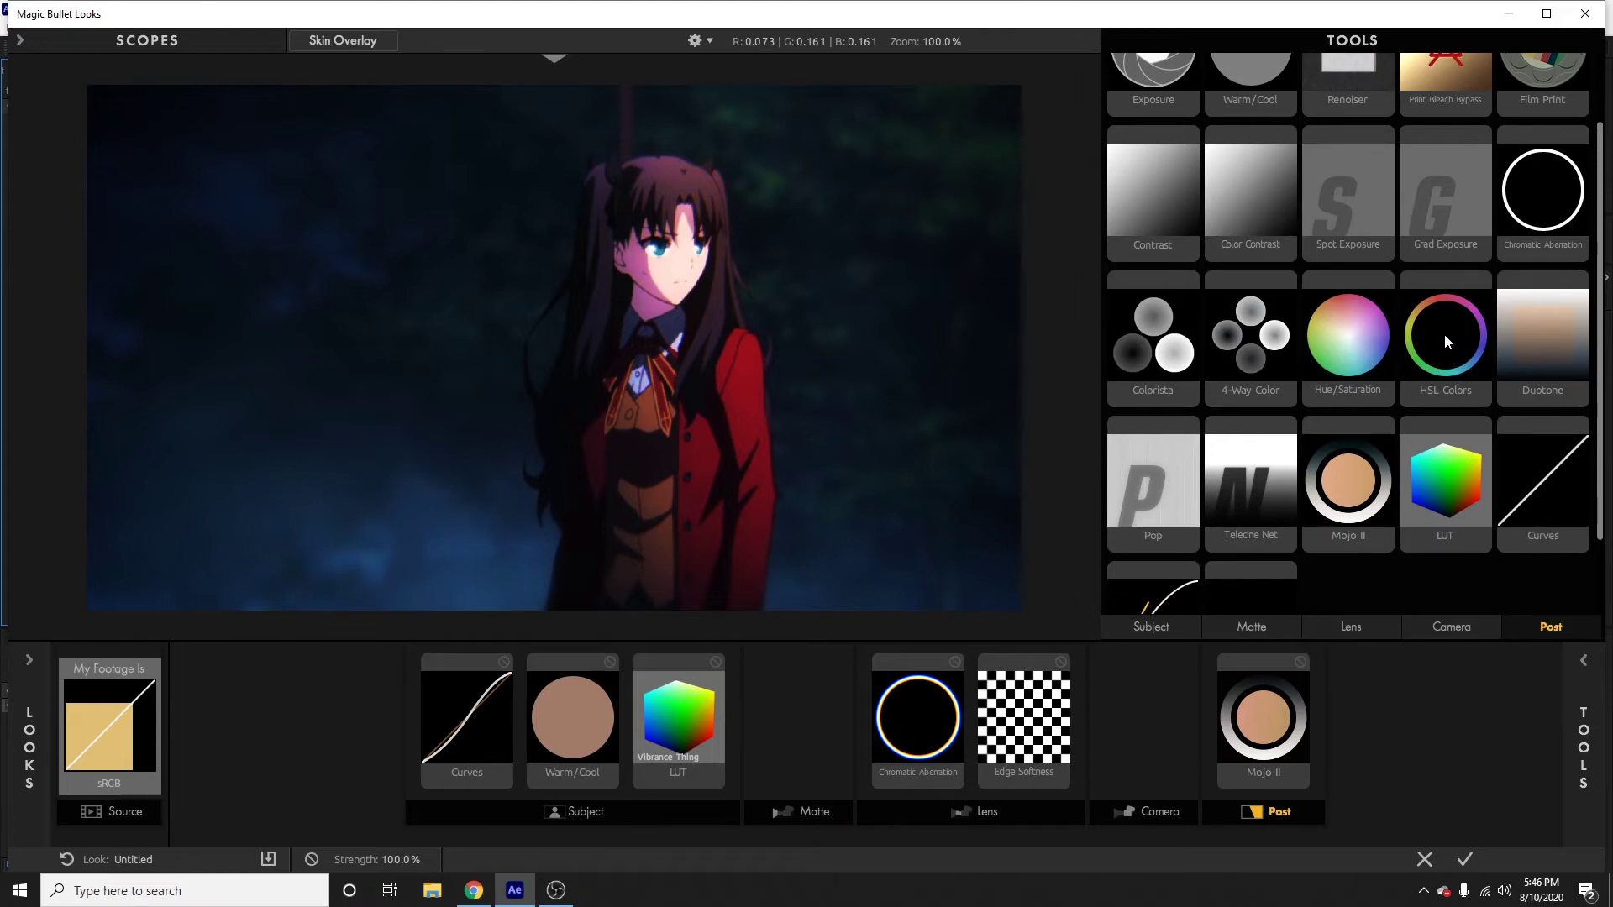
drag(1444, 334, 1318, 724)
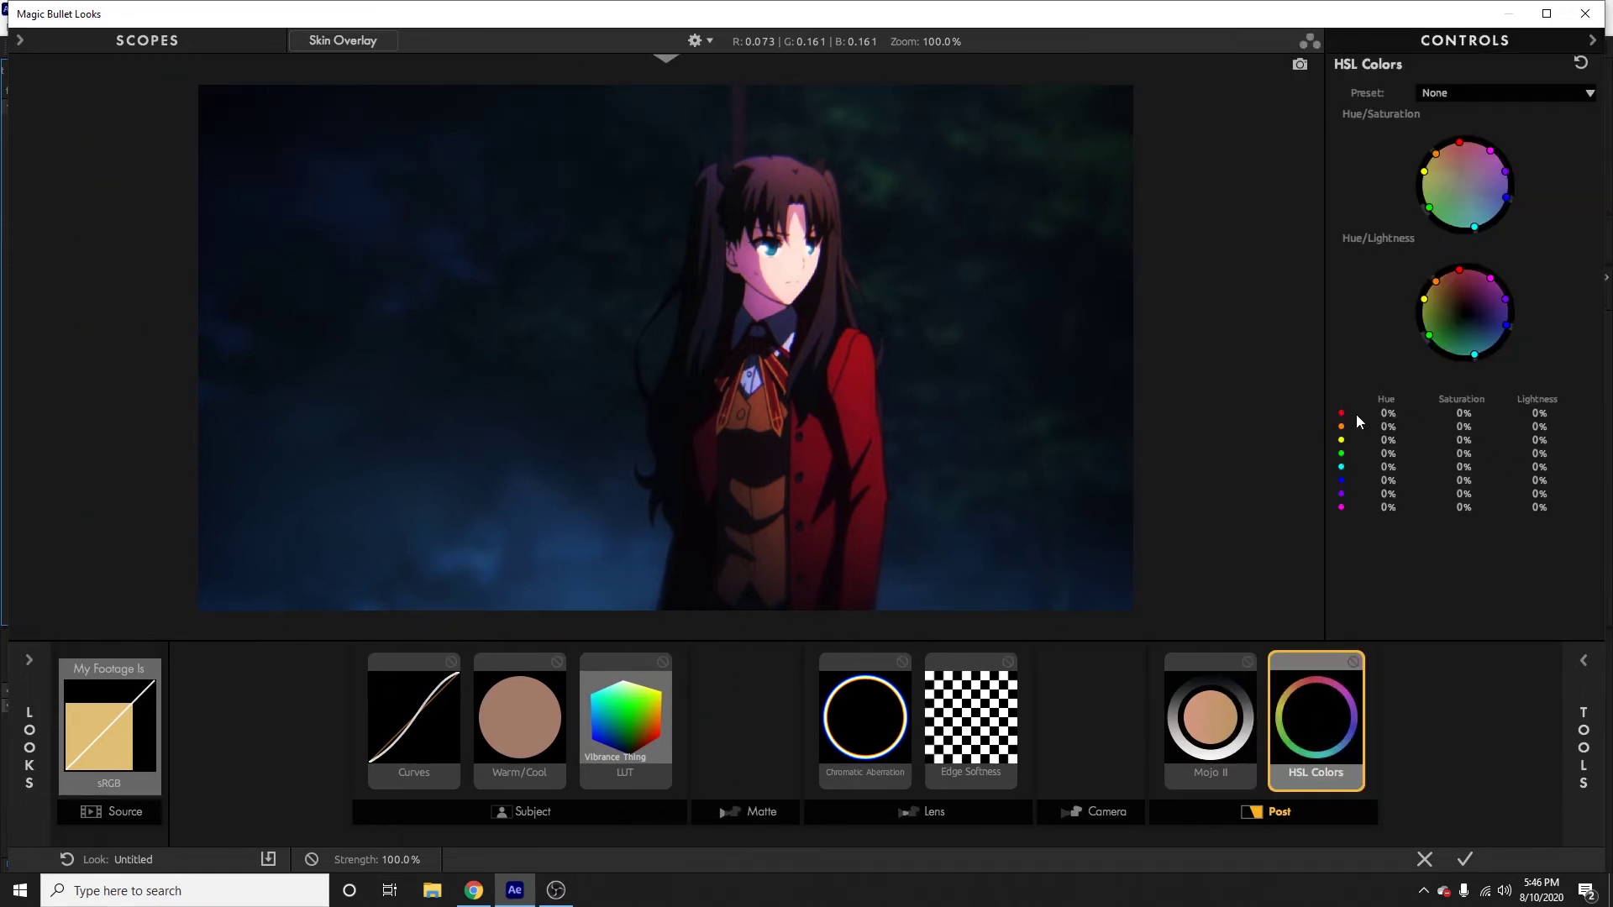
Disable every tool except HSL Colors to isolate its effect, and show the HSL Colors controls.
click(451, 663)
click(557, 662)
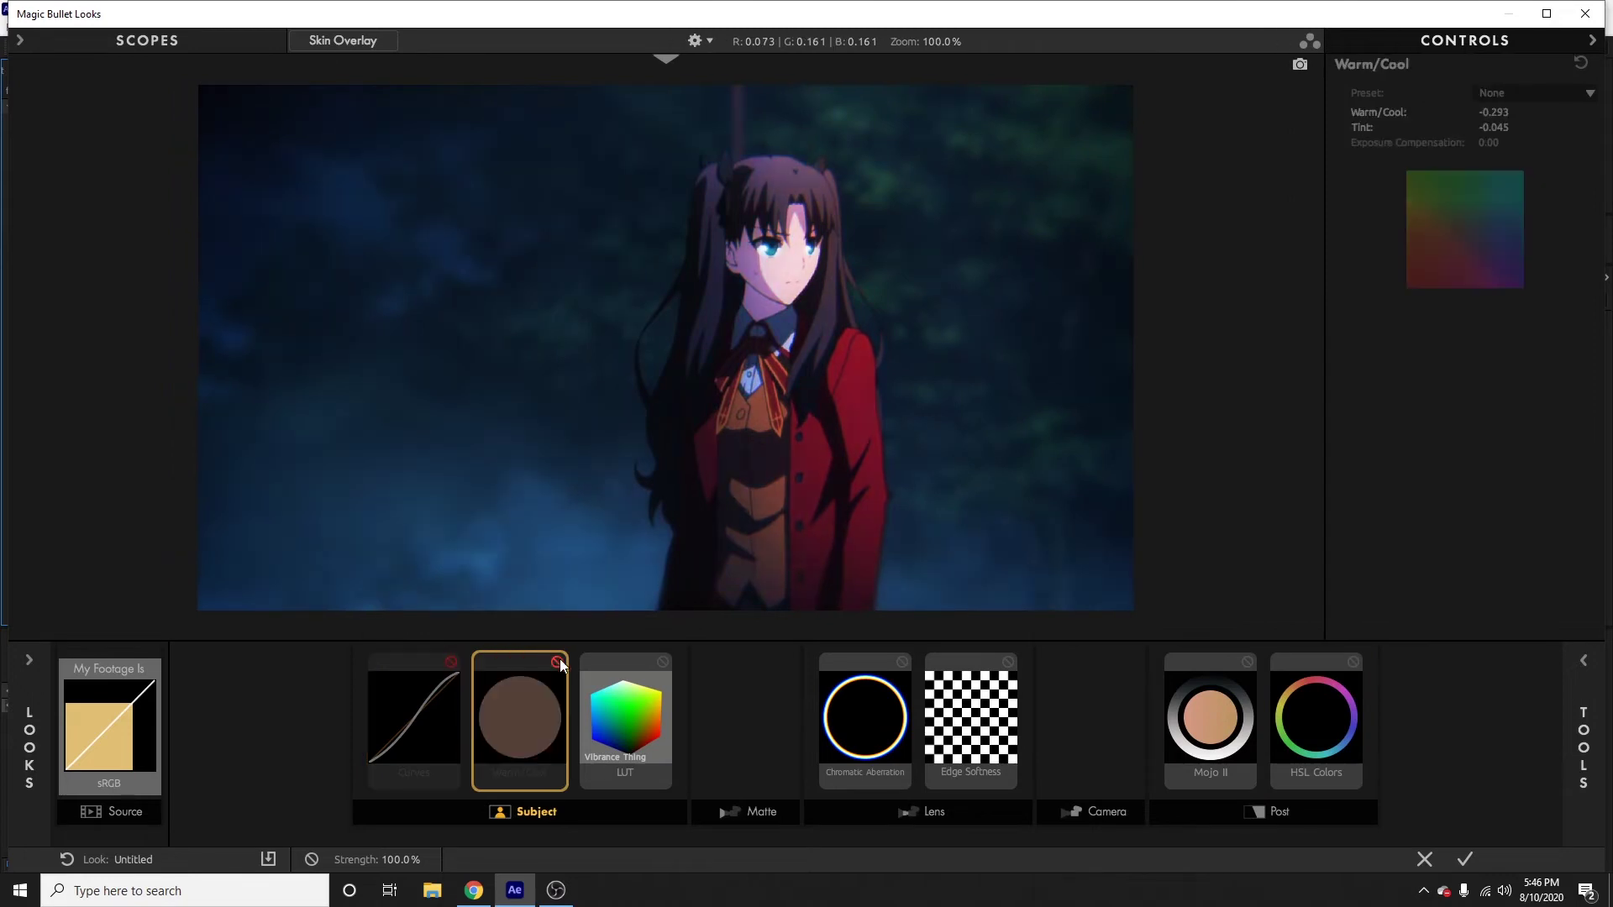
click(663, 662)
click(1008, 662)
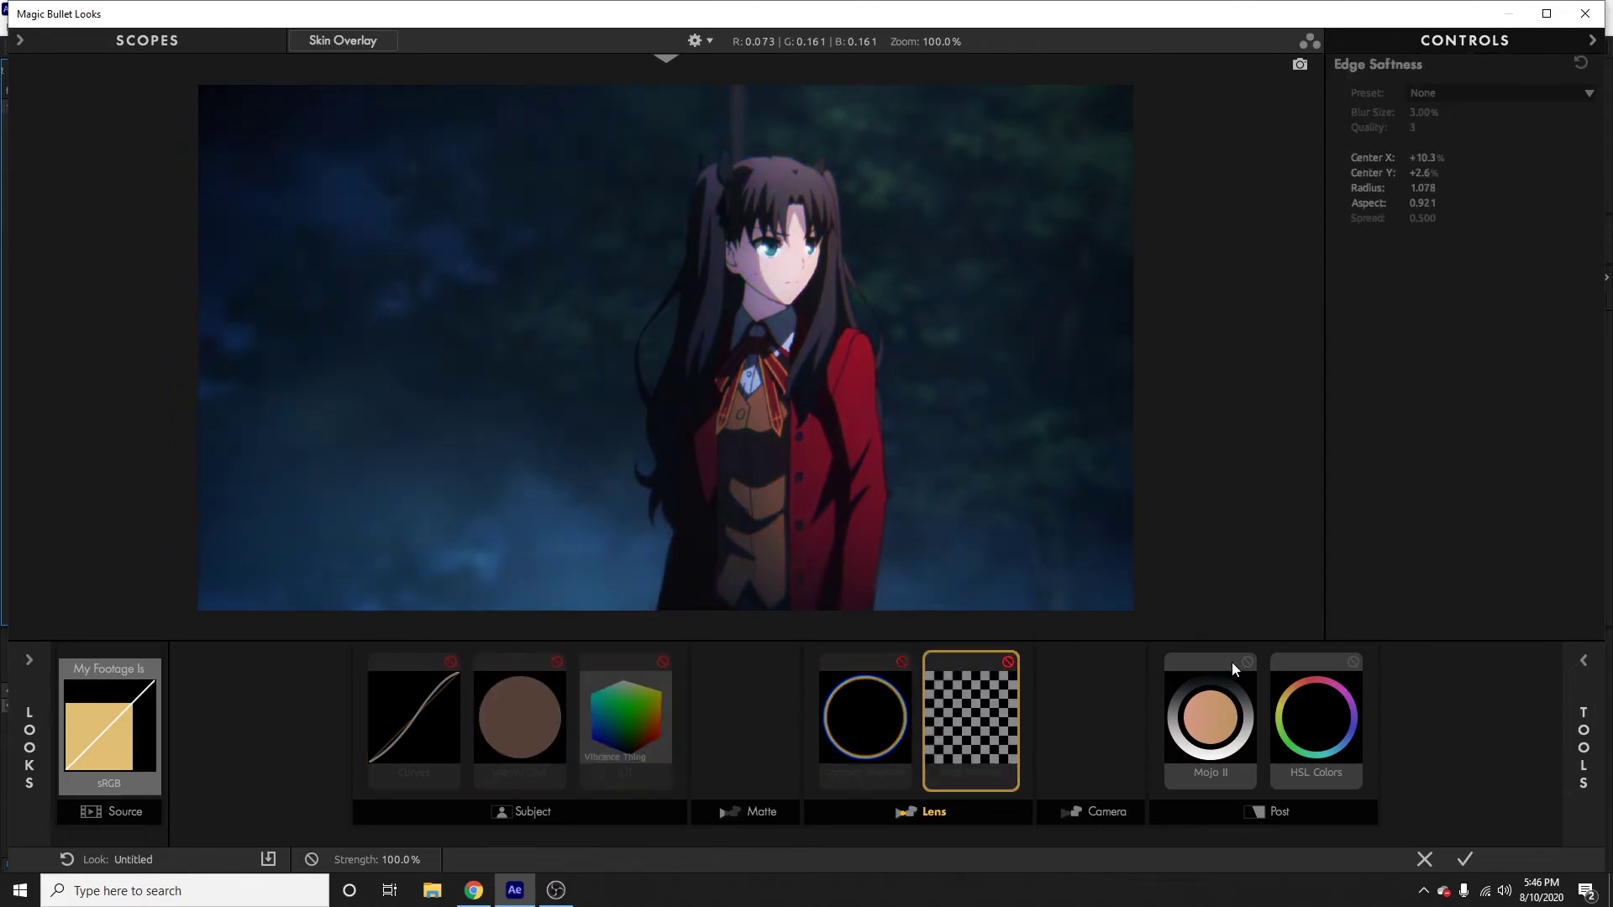
click(1248, 662)
click(1325, 709)
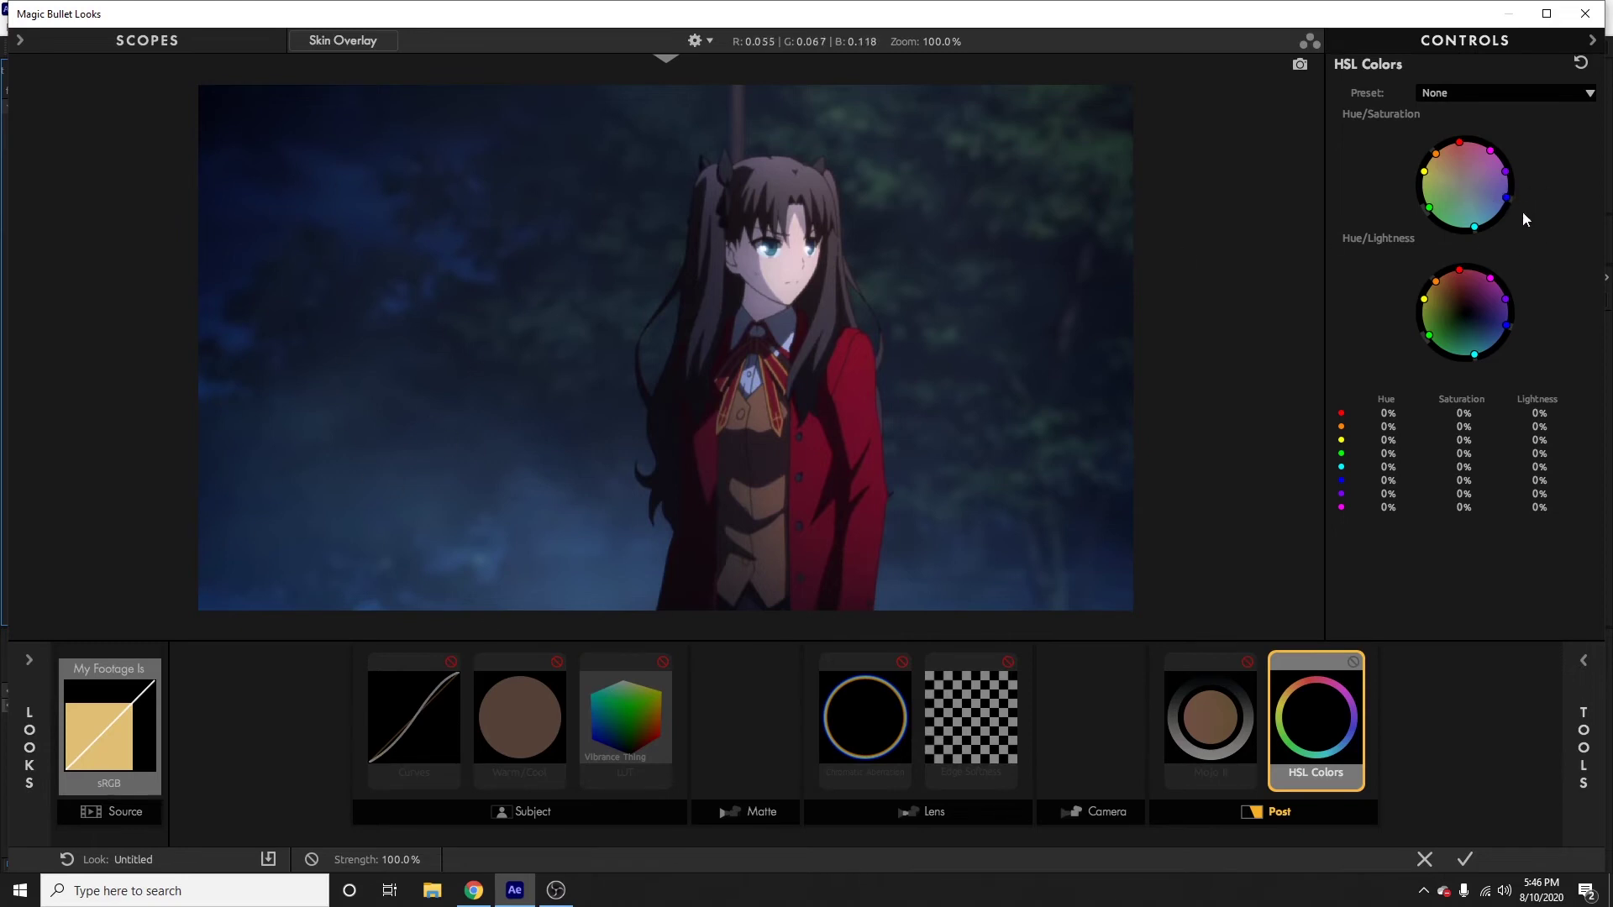
Adjust HSL Colors: blue to hue -16.7%, saturation -30.4% and lightness -23.4%; raise red's lightness to +36.8% and increase its saturation.
drag(1506, 197, 1495, 196)
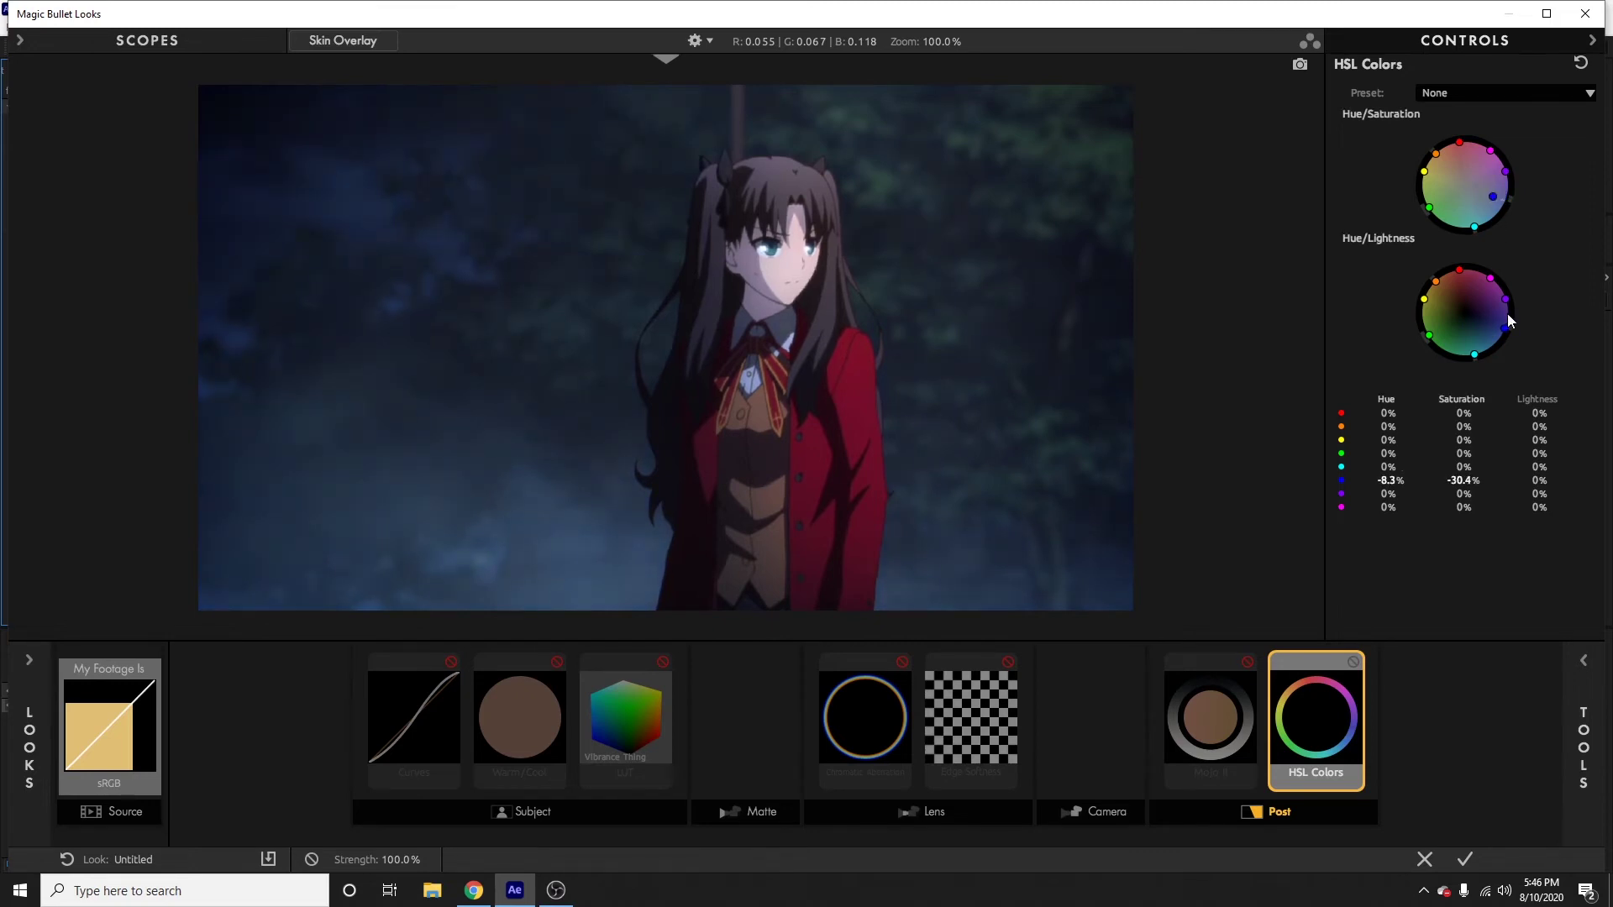
drag(1505, 326, 1497, 328)
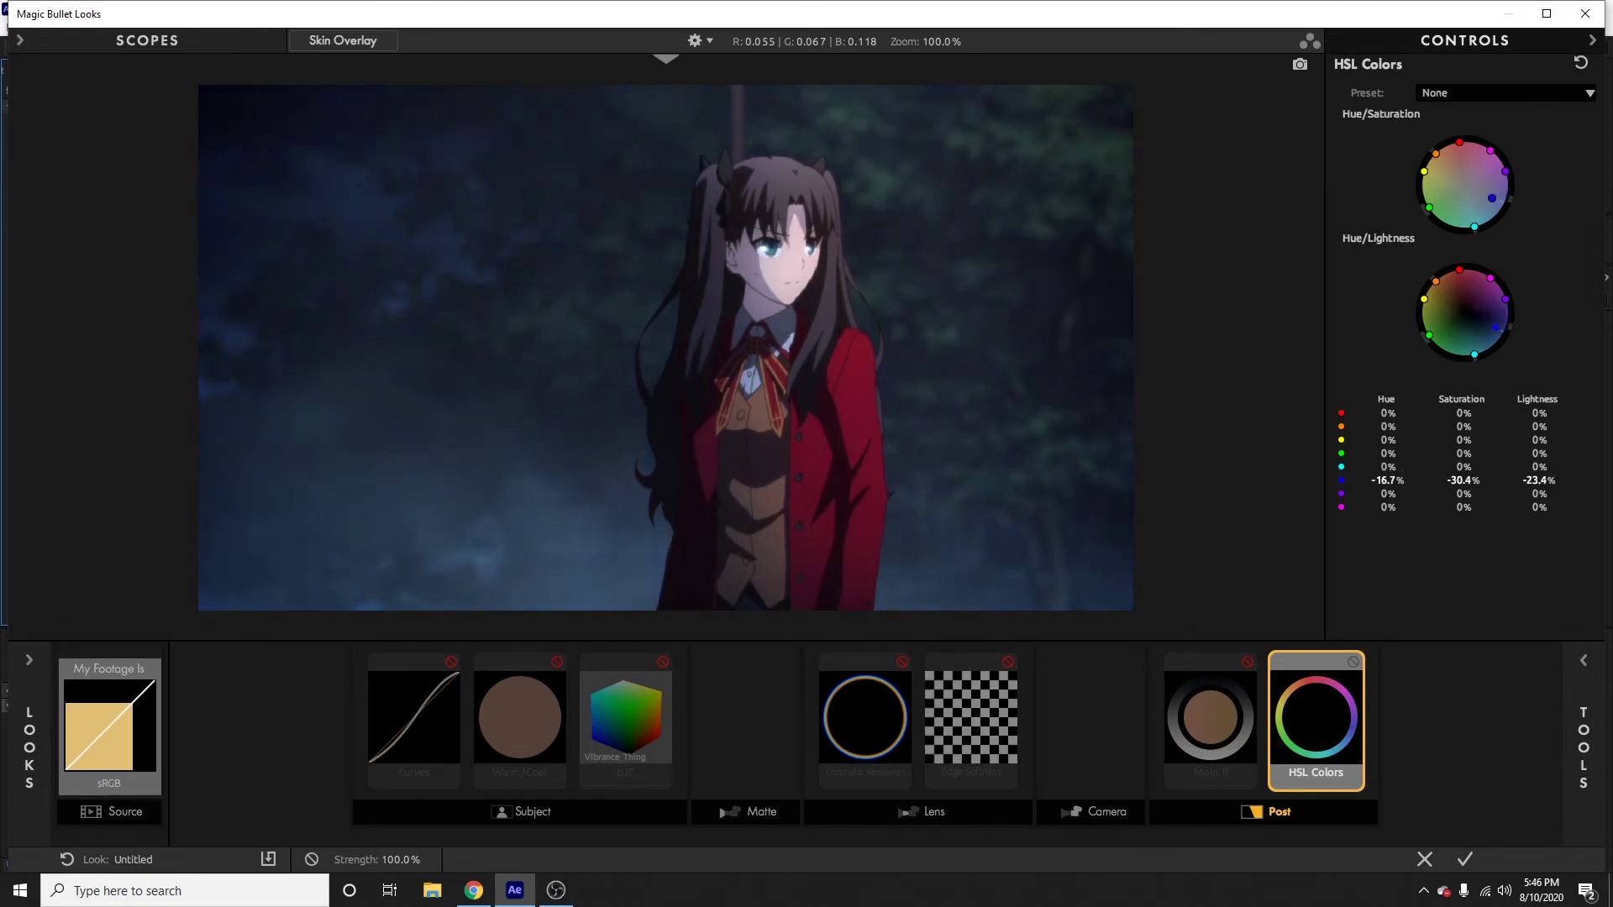
click(1353, 660)
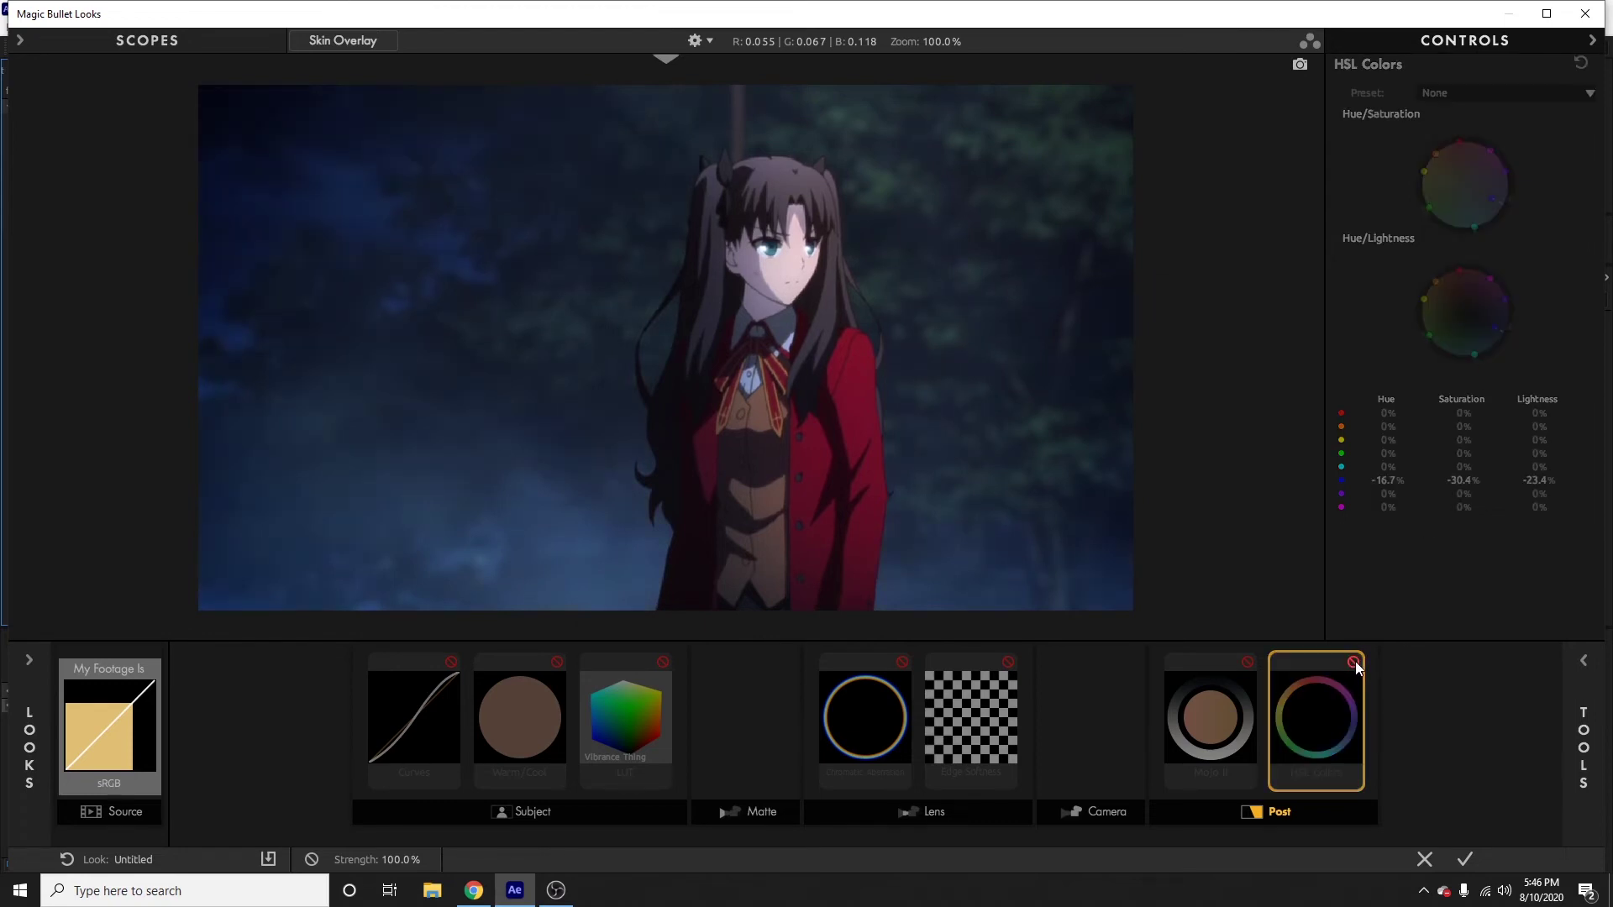
click(1354, 661)
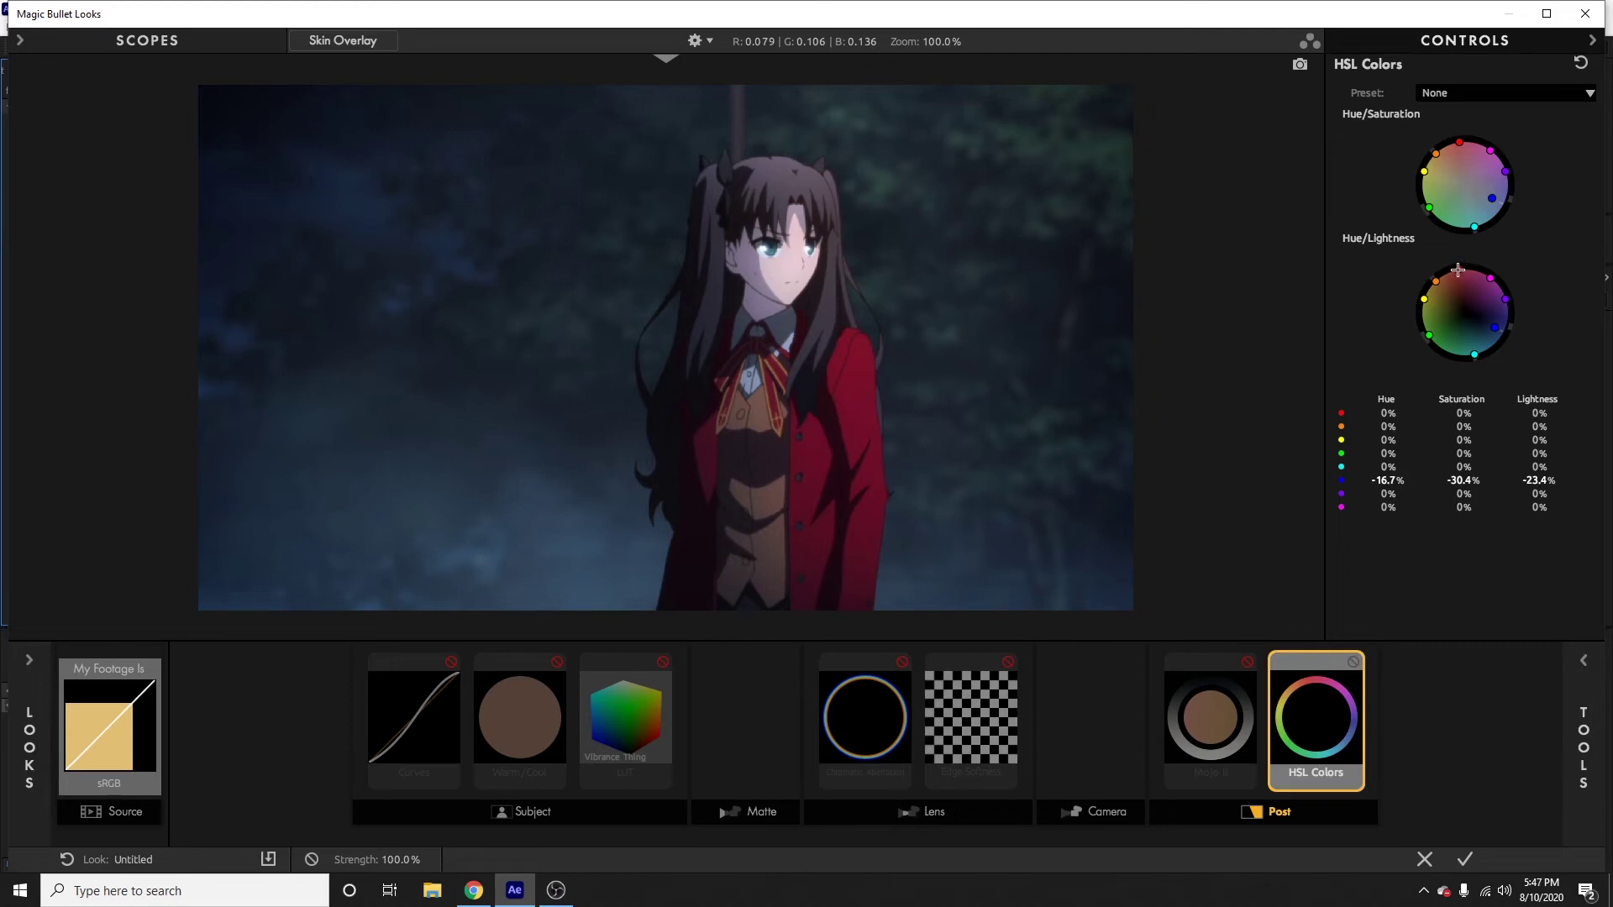
drag(1458, 270, 1459, 258)
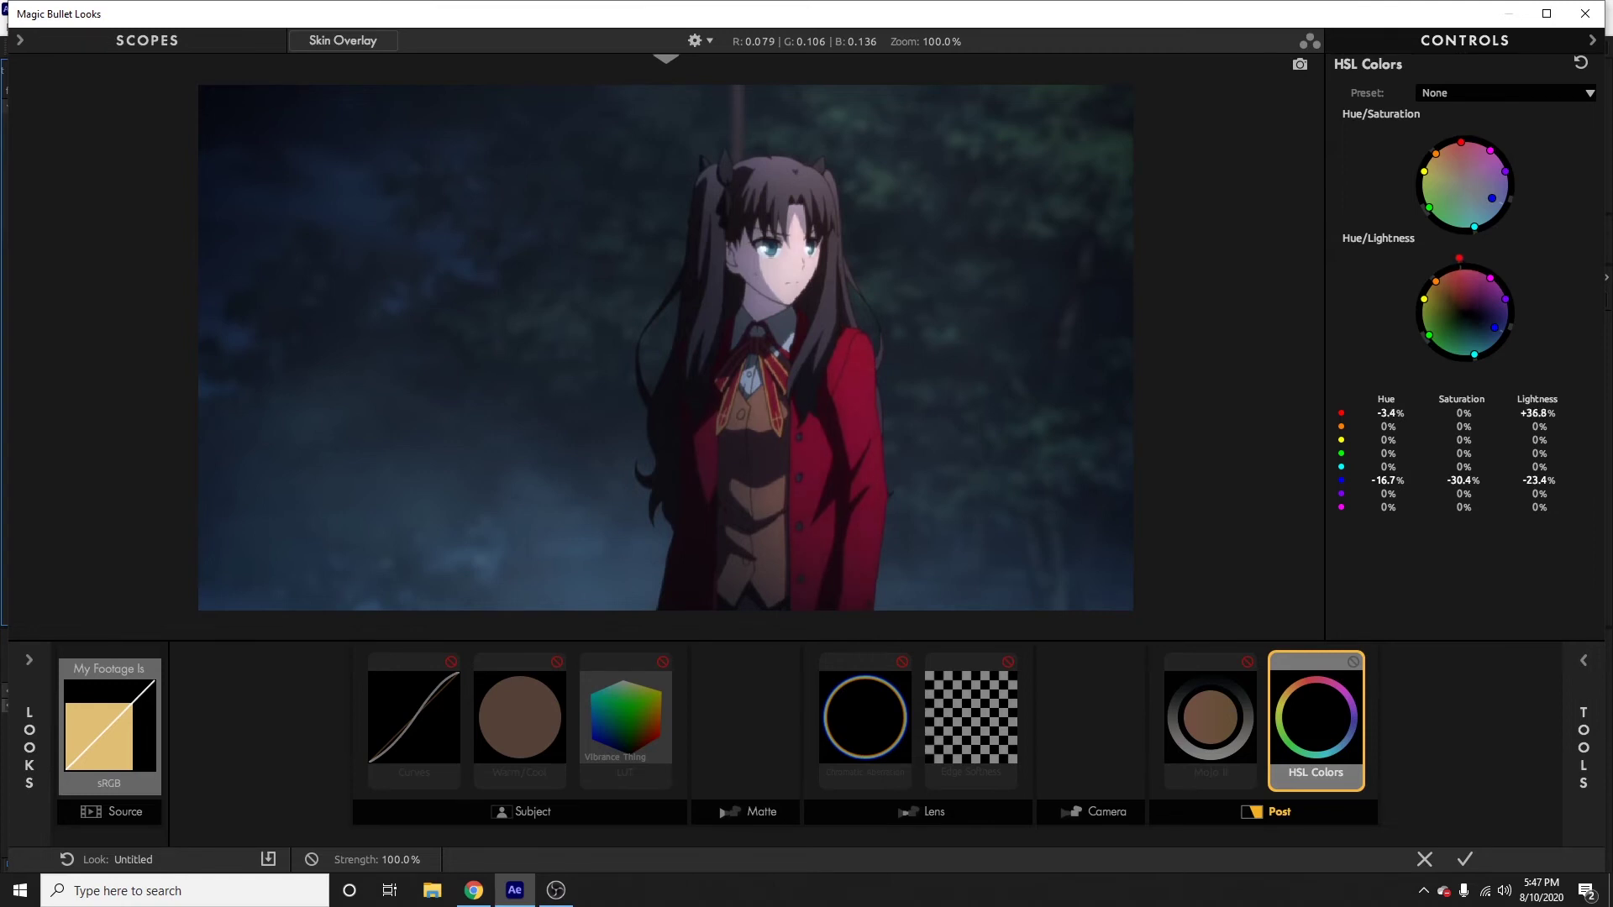
drag(1461, 141, 1461, 130)
Re-enable Curves, Warm/Cool, LUT, Chromatic Aberration, Edge Softness and Mojo II to show the complete look.
click(452, 664)
click(556, 662)
click(663, 662)
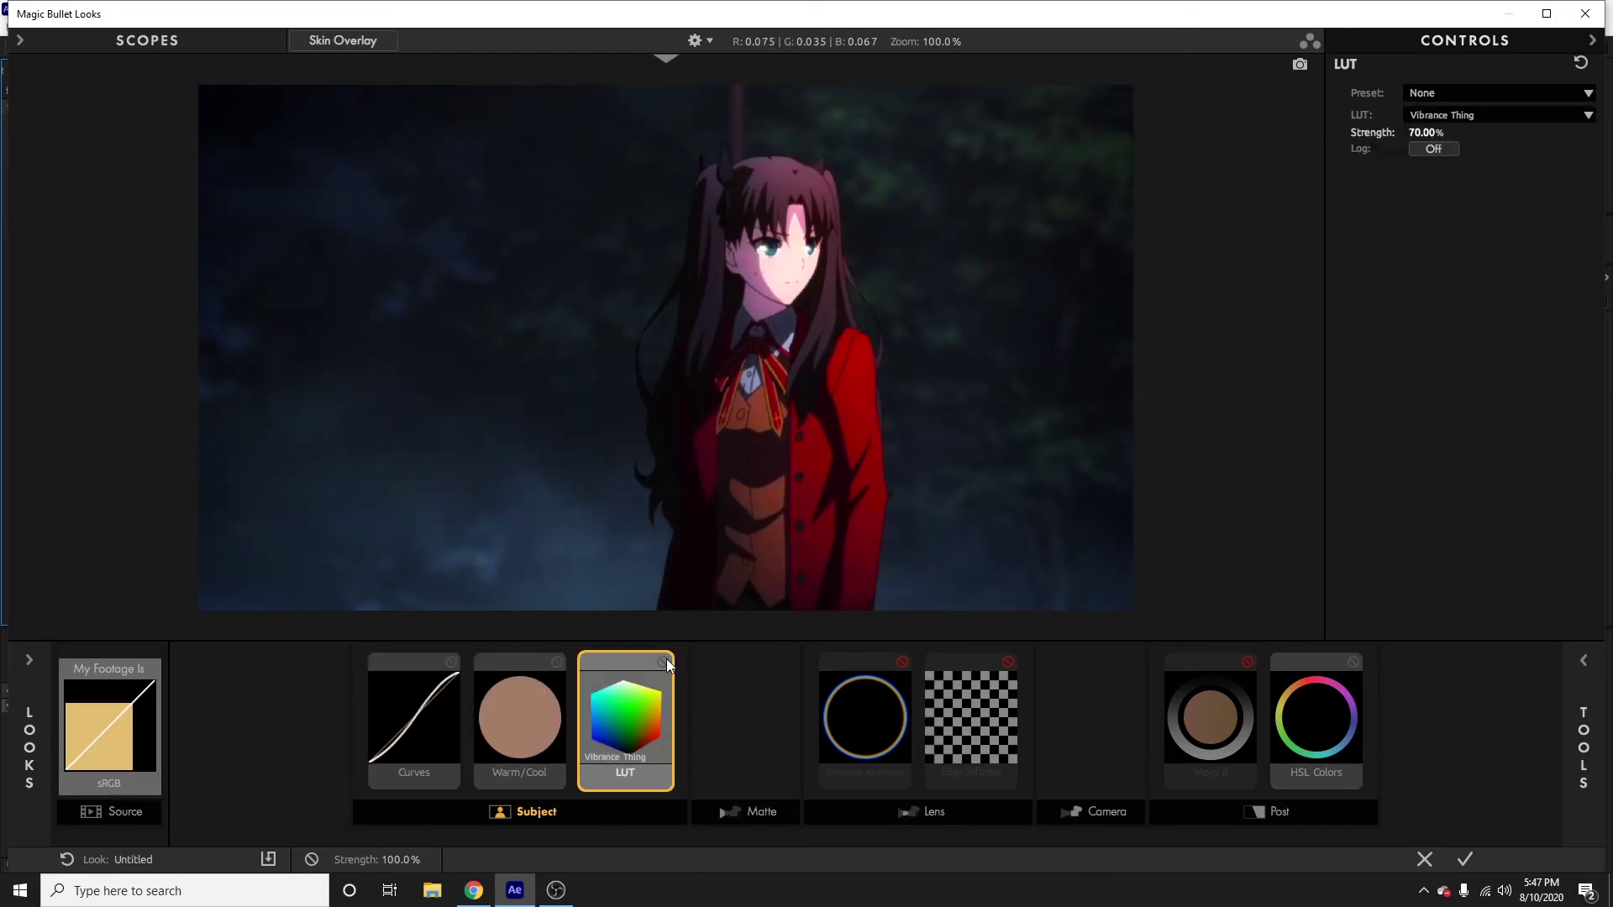
click(901, 662)
click(1007, 662)
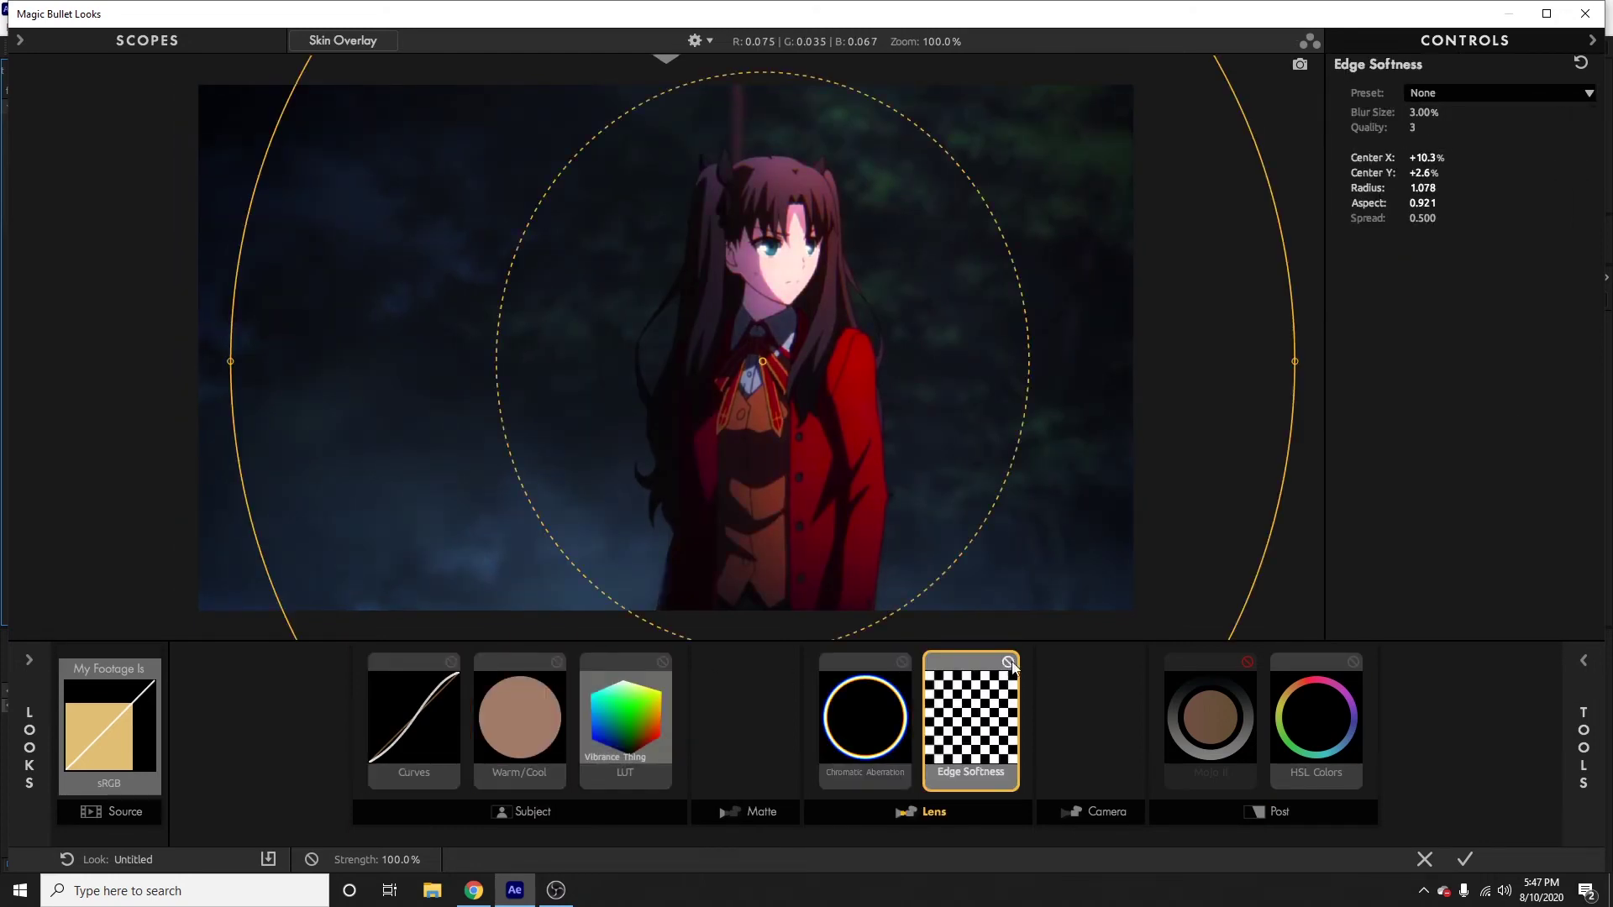
click(1267, 675)
click(1246, 664)
click(1525, 754)
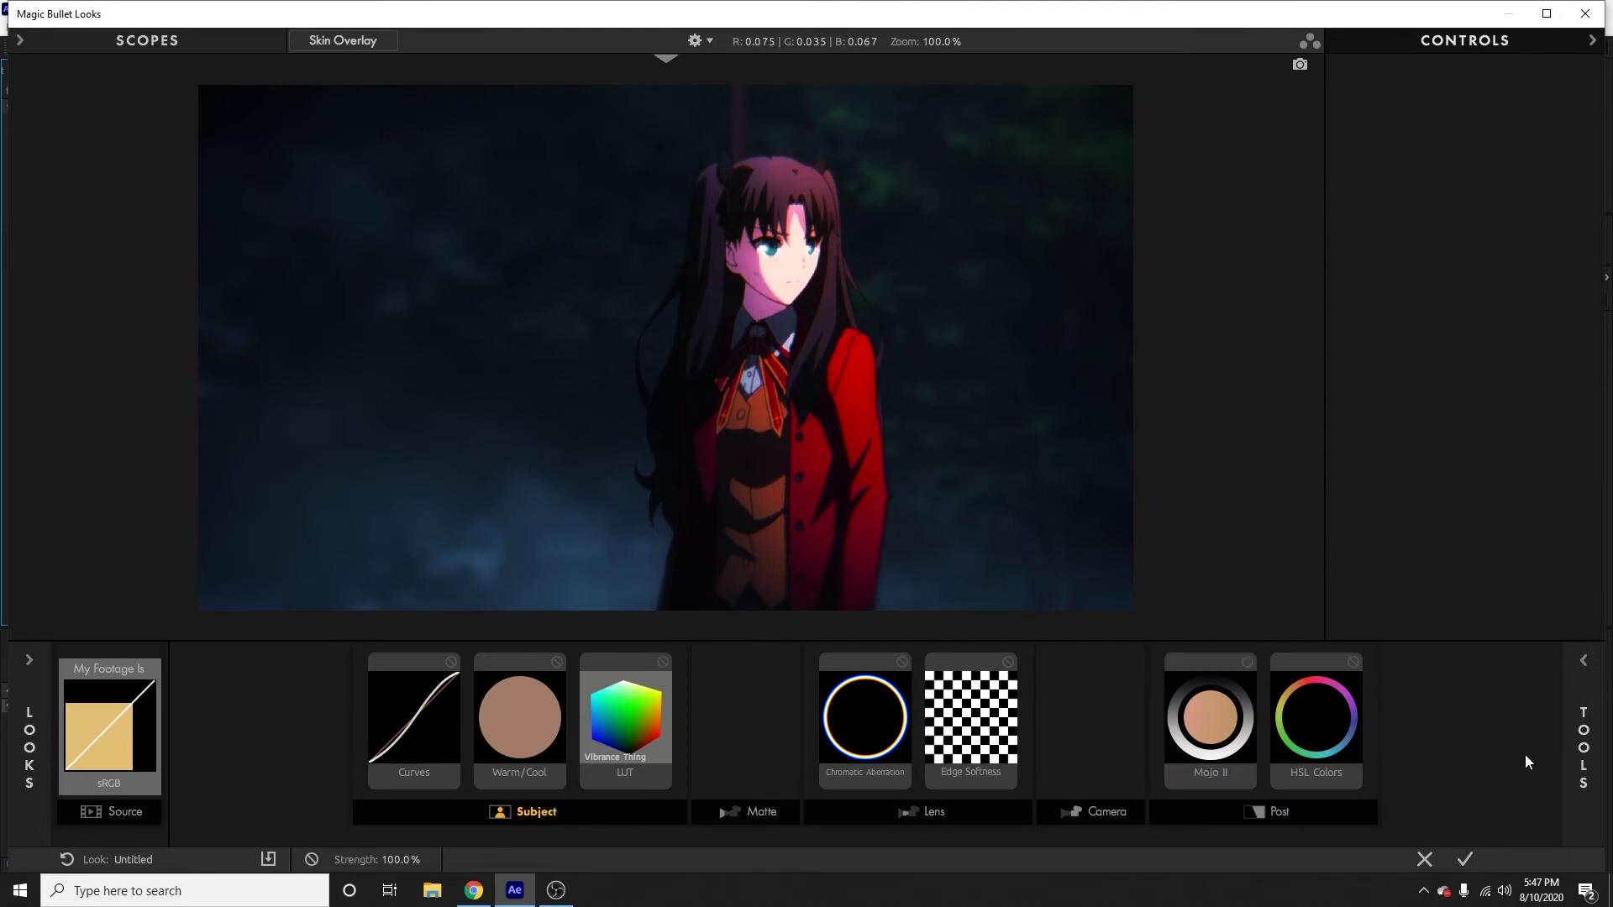
Set the Mojo II strength to 50%.
click(1235, 747)
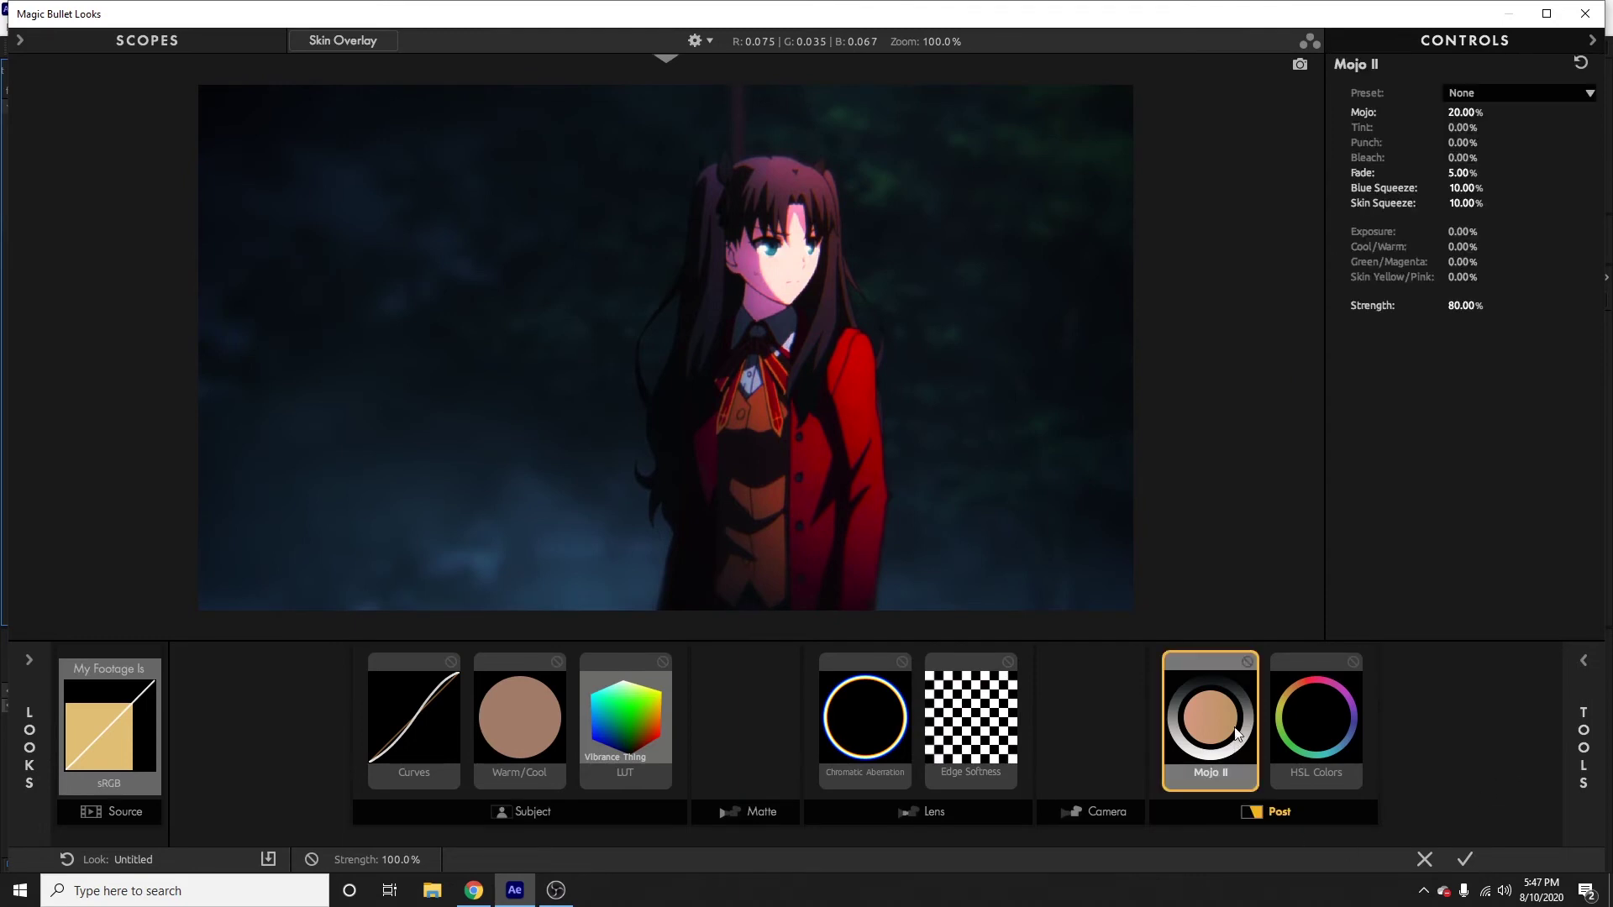
click(1465, 305)
text(50)
key(Return)
Set the Warm/Cool tool's Warm/Cool and Tint values to about -0.113 each.
click(612, 818)
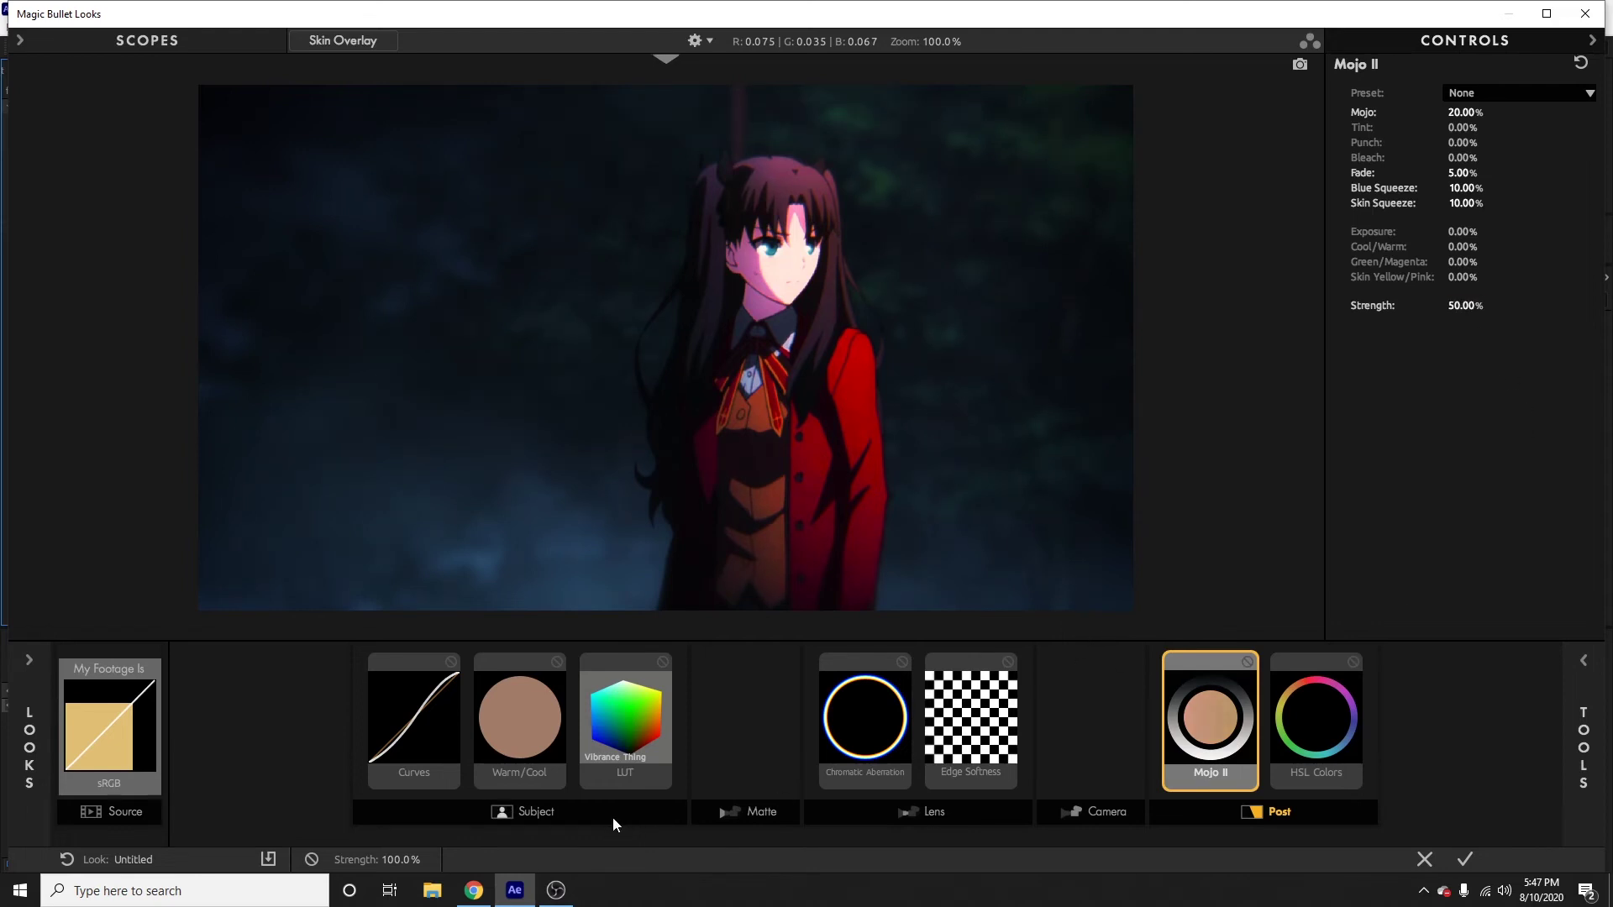
click(528, 723)
drag(1455, 229, 1461, 232)
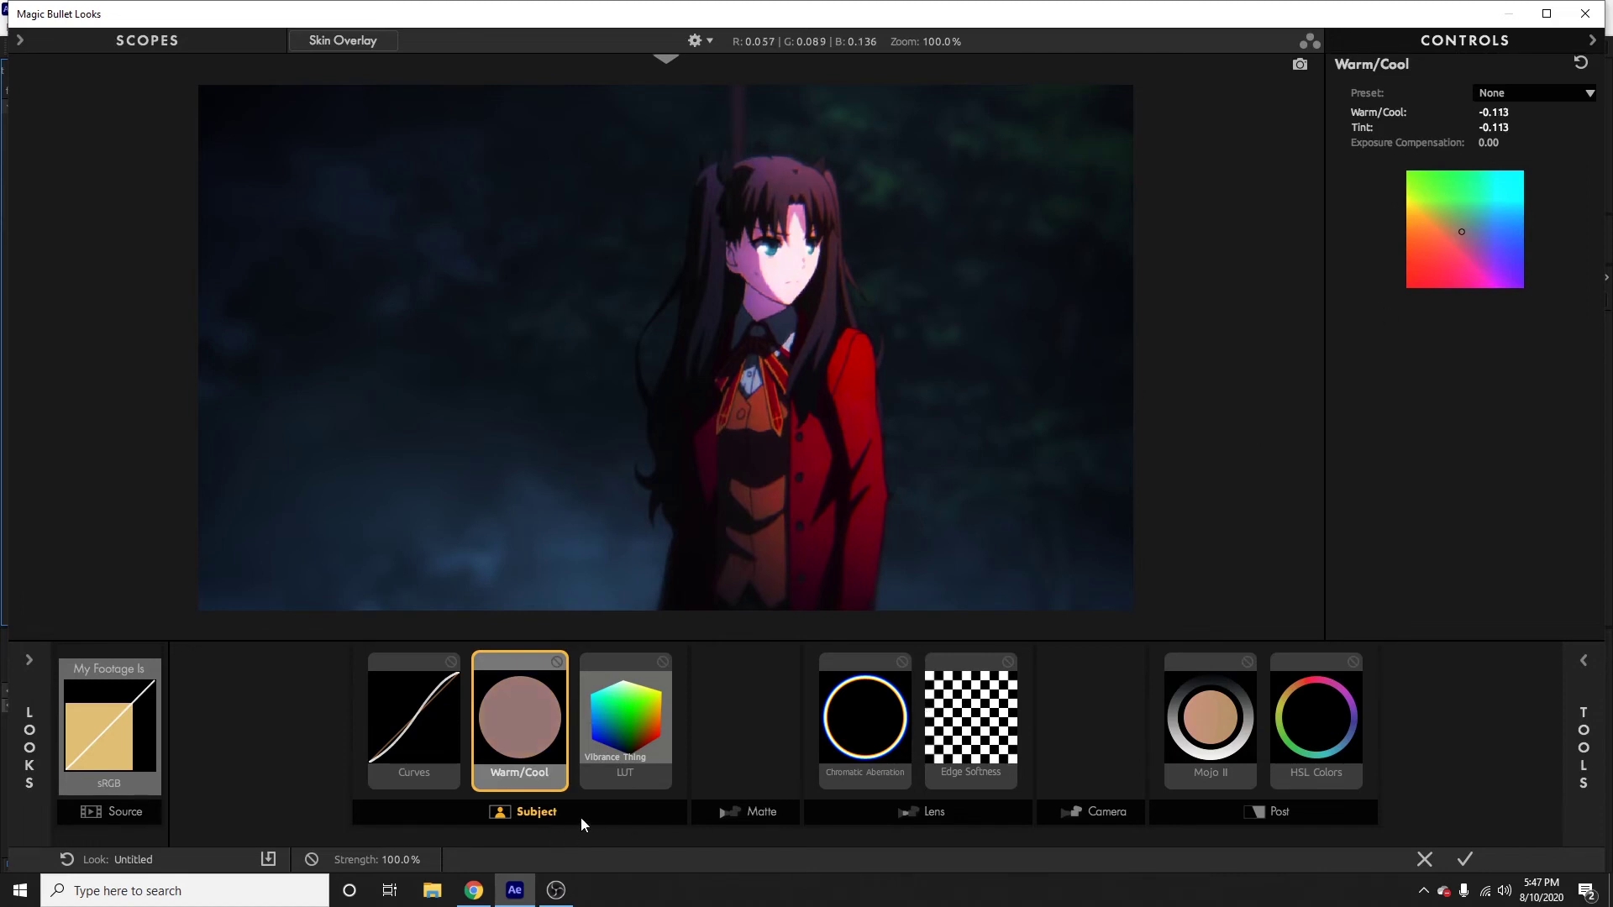
Add the Pop tool to the Subject section after LUT and set its Pop value to 30%.
click(1584, 662)
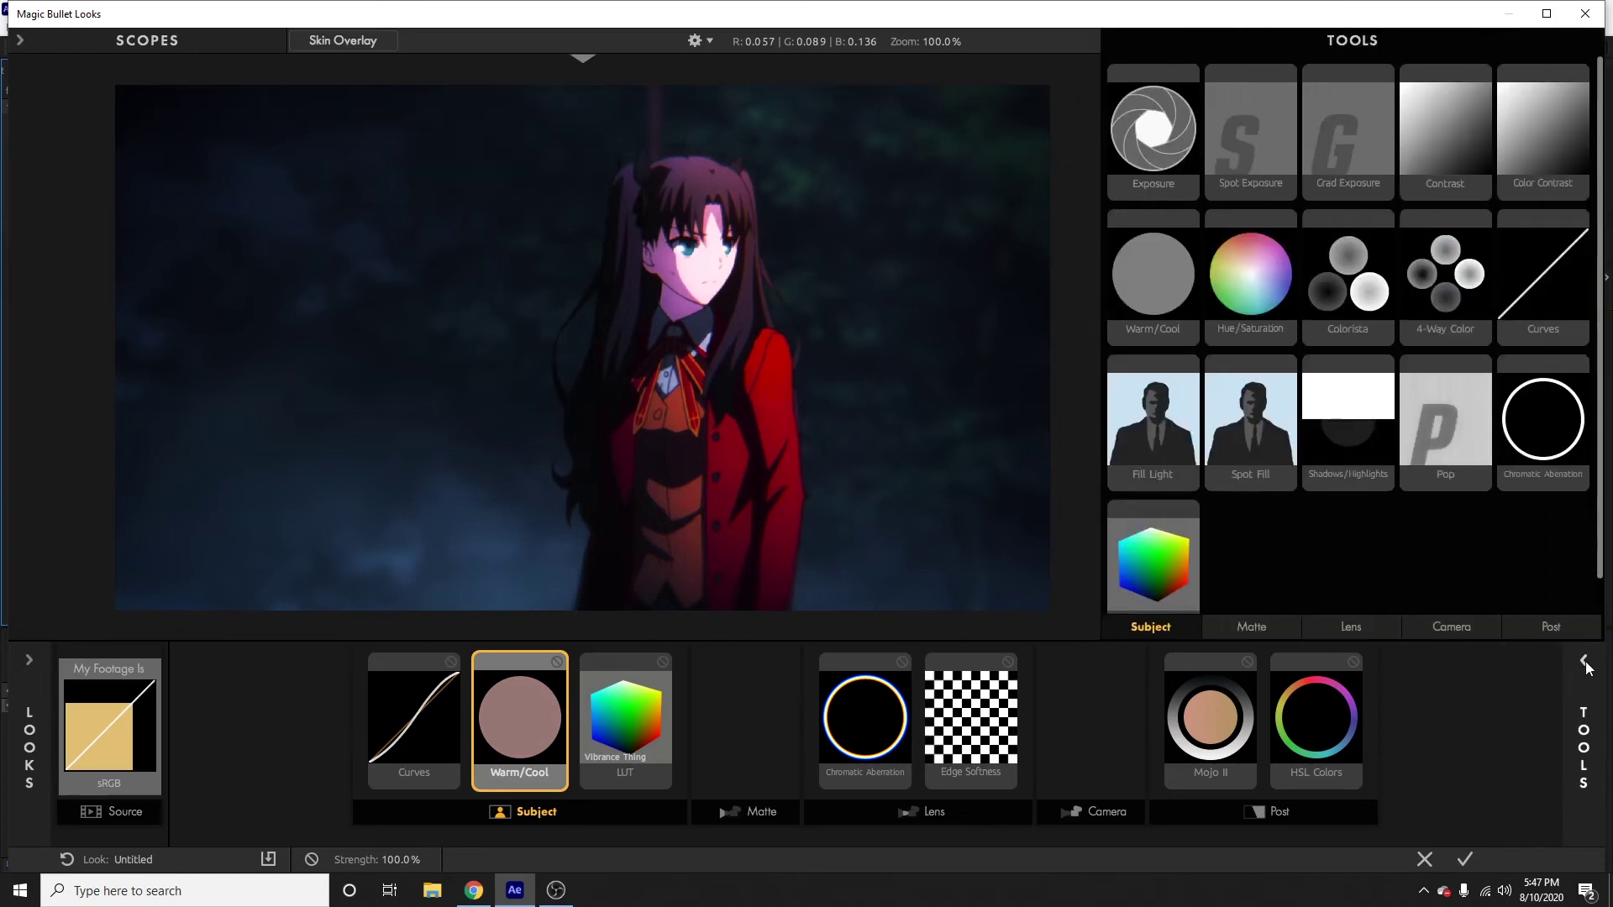
drag(1450, 401, 678, 699)
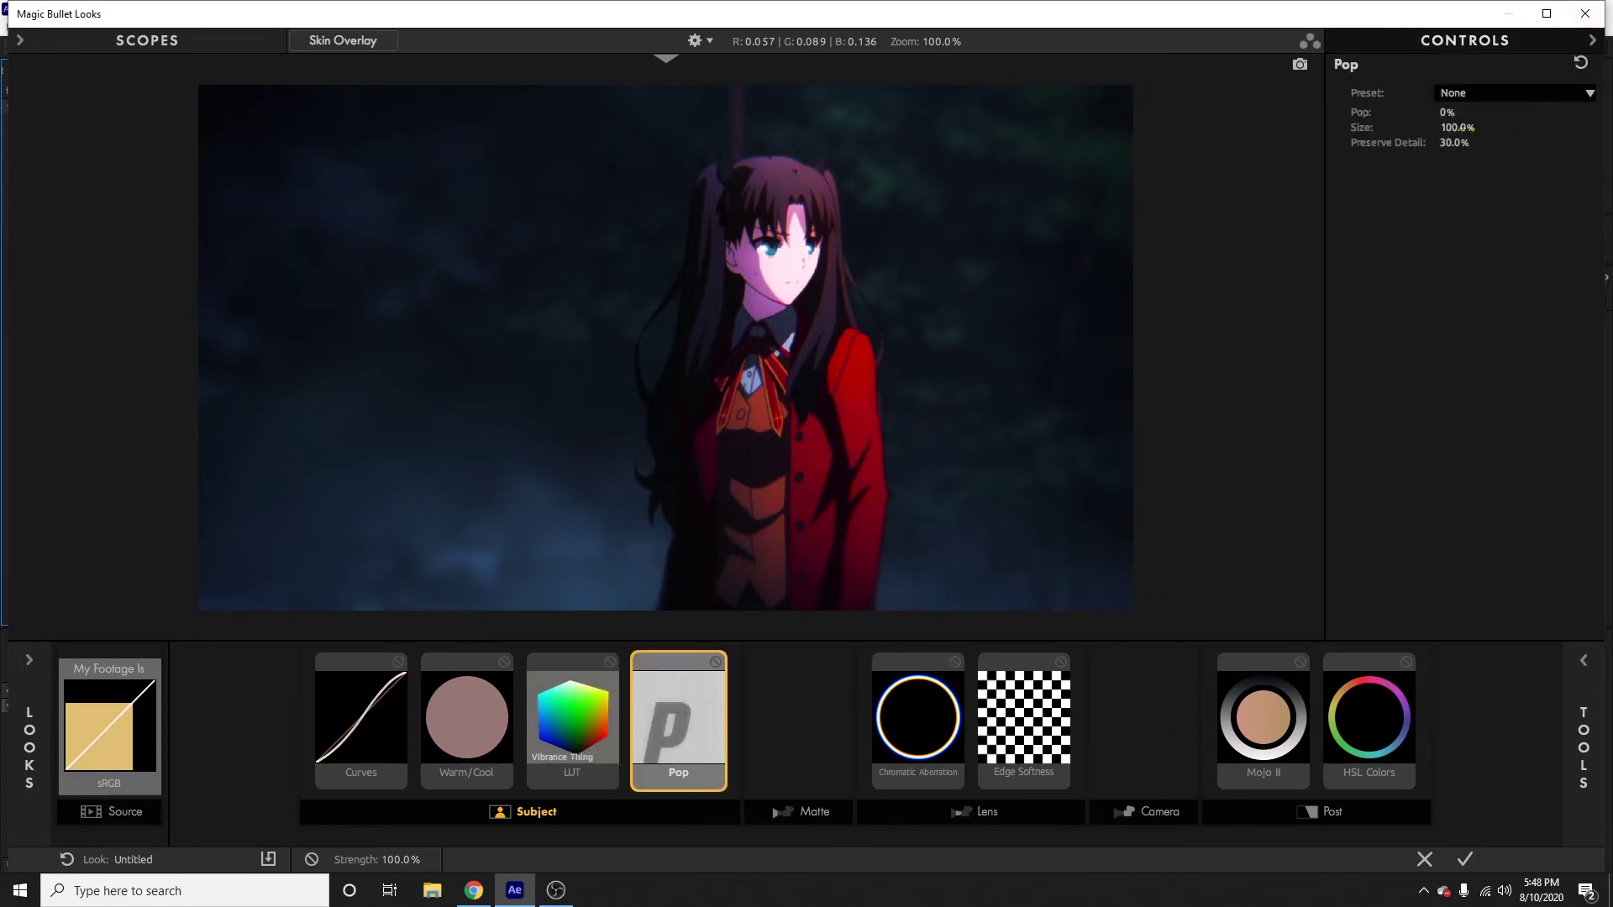
click(1461, 112)
text(30)
key(Return)
Compare the character's face up close and in full frame with the Pop tool disabled and enabled.
click(716, 662)
click(717, 663)
click(717, 664)
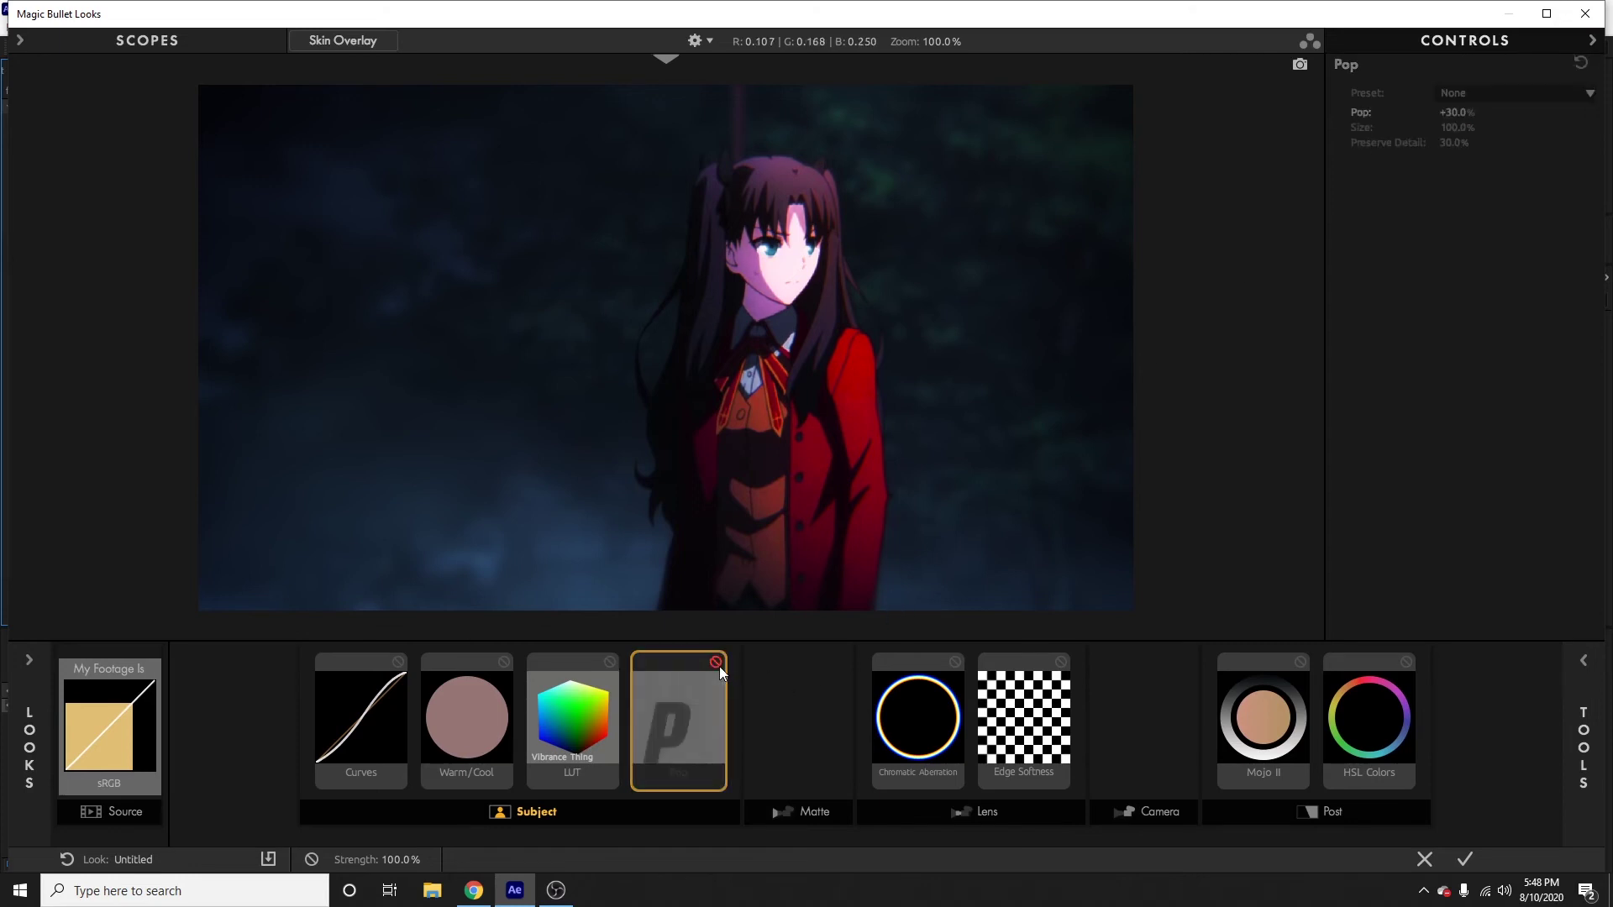
scroll(813, 275, up, 3)
scroll(813, 276, up, 3)
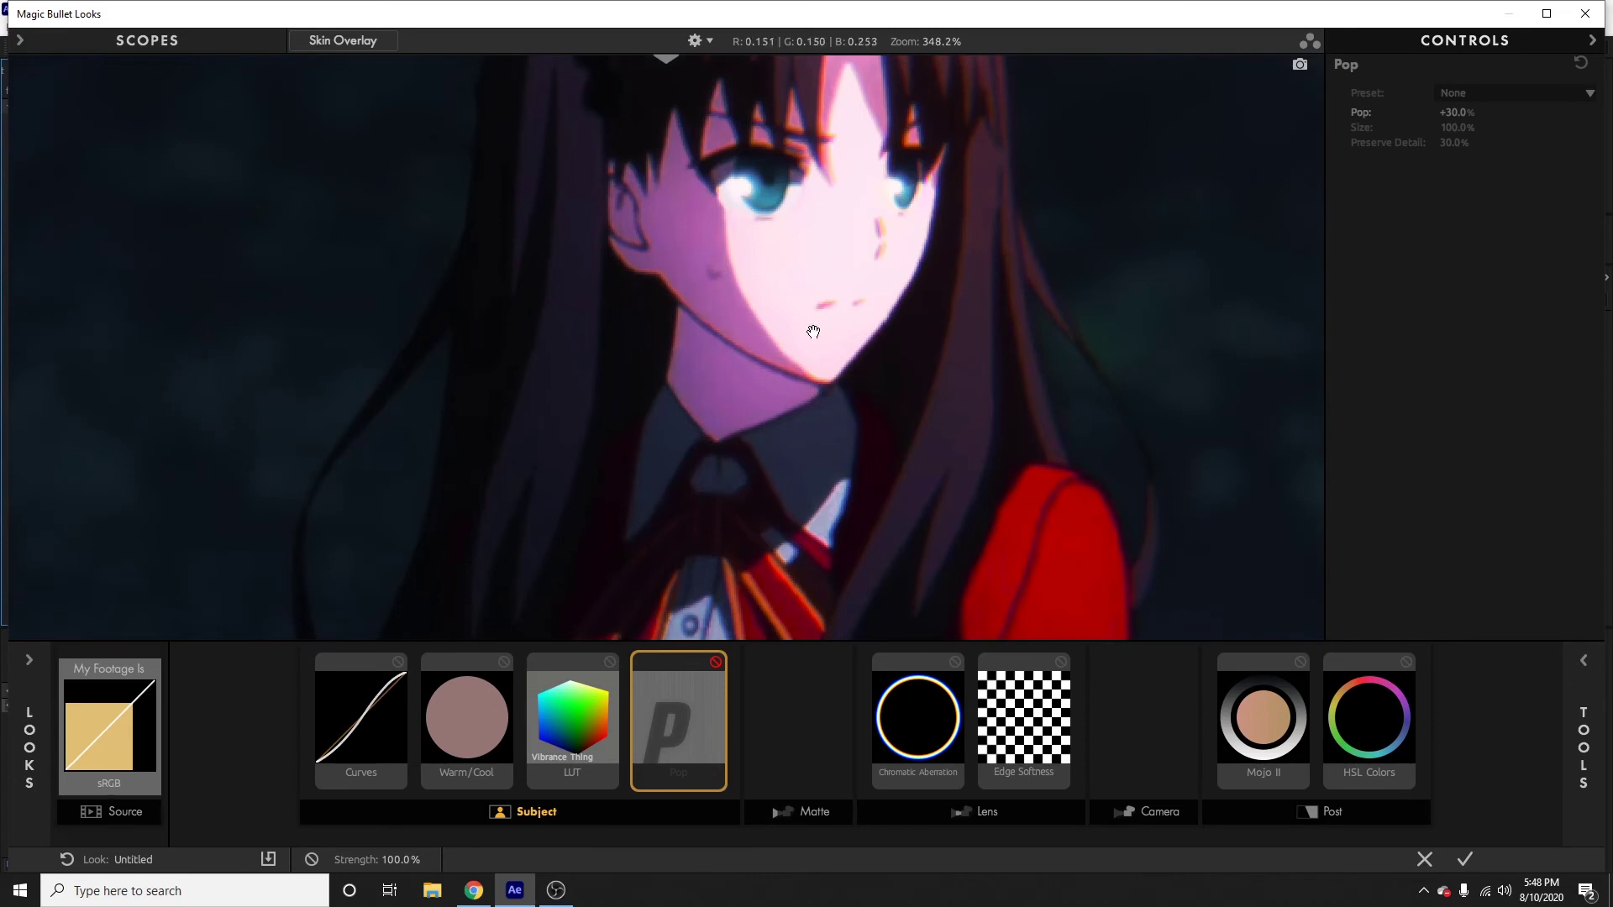
scroll(779, 317, up, 1)
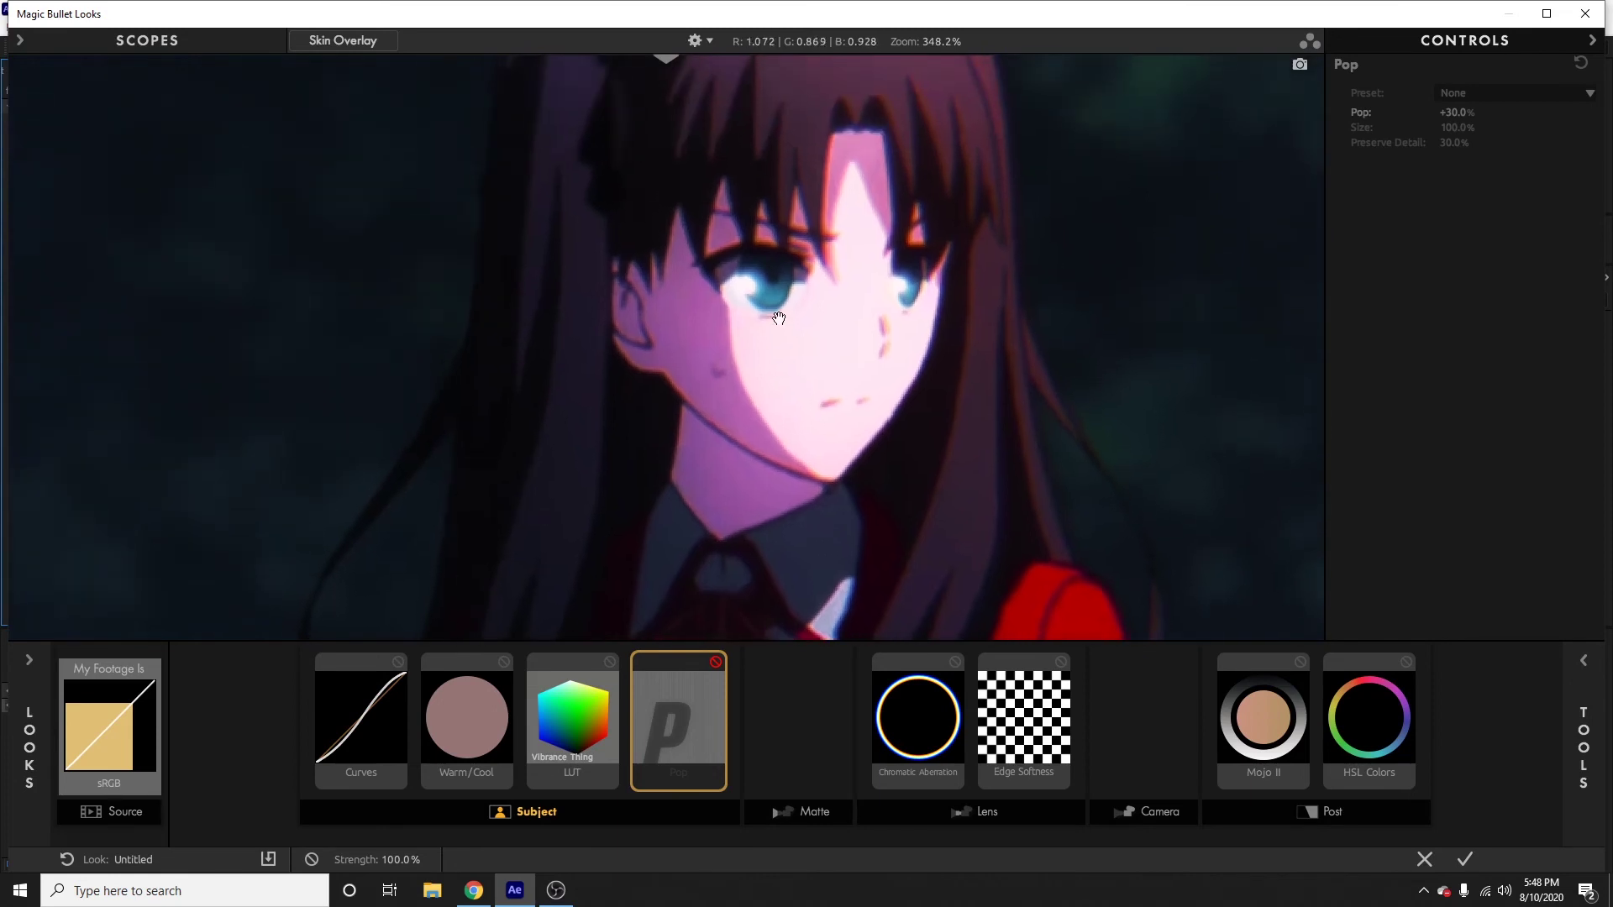
click(715, 661)
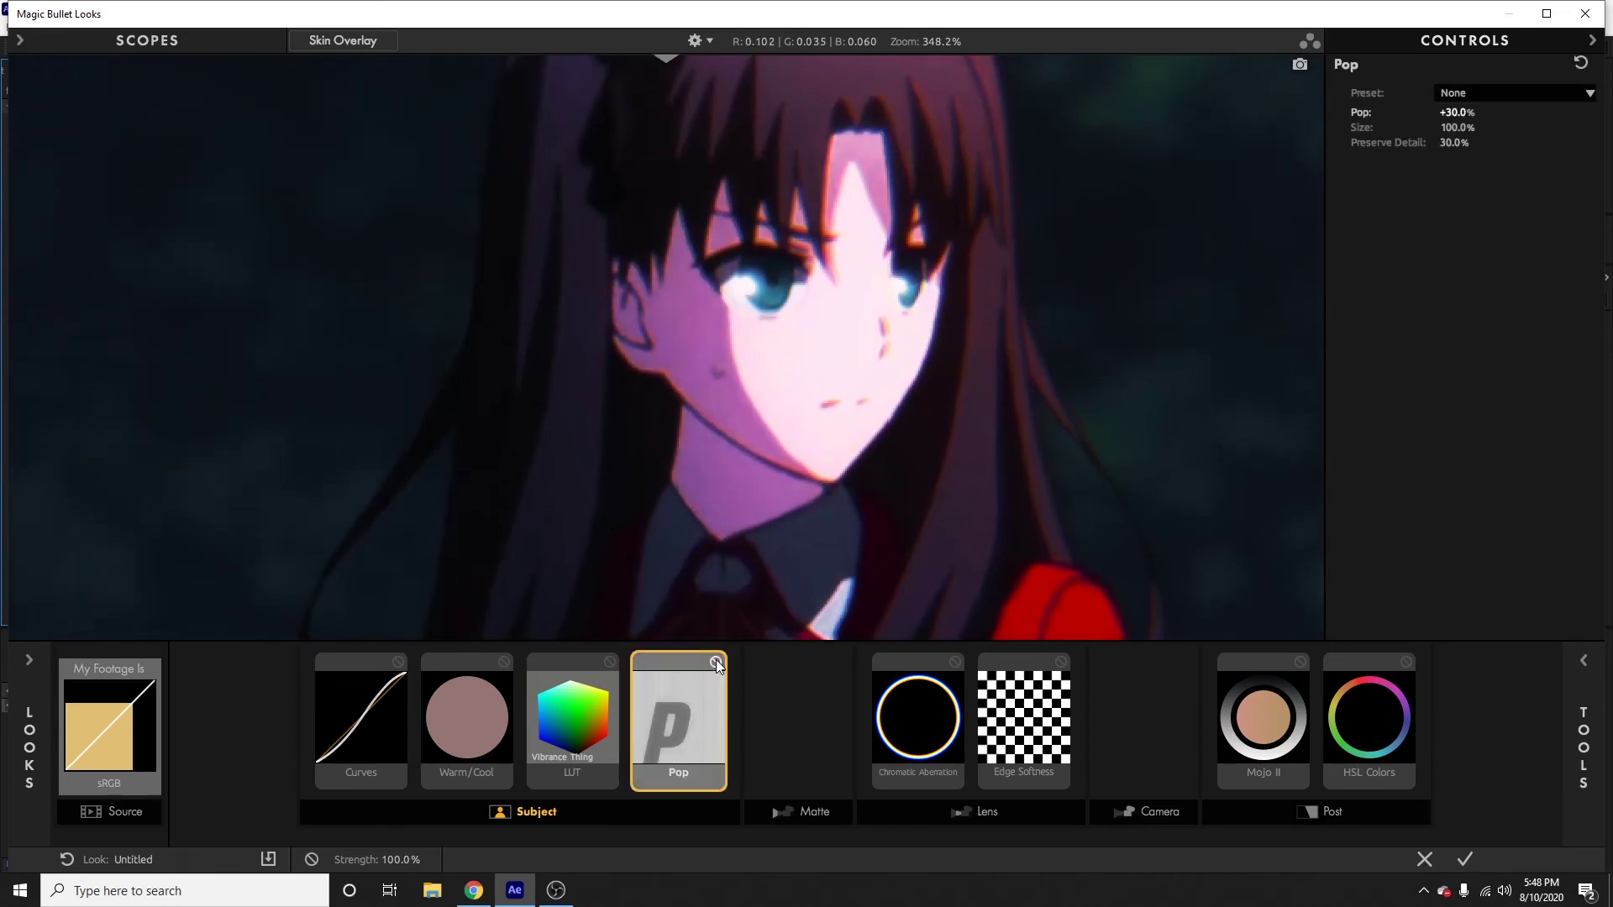
click(715, 661)
click(716, 661)
scroll(794, 442, down, 4)
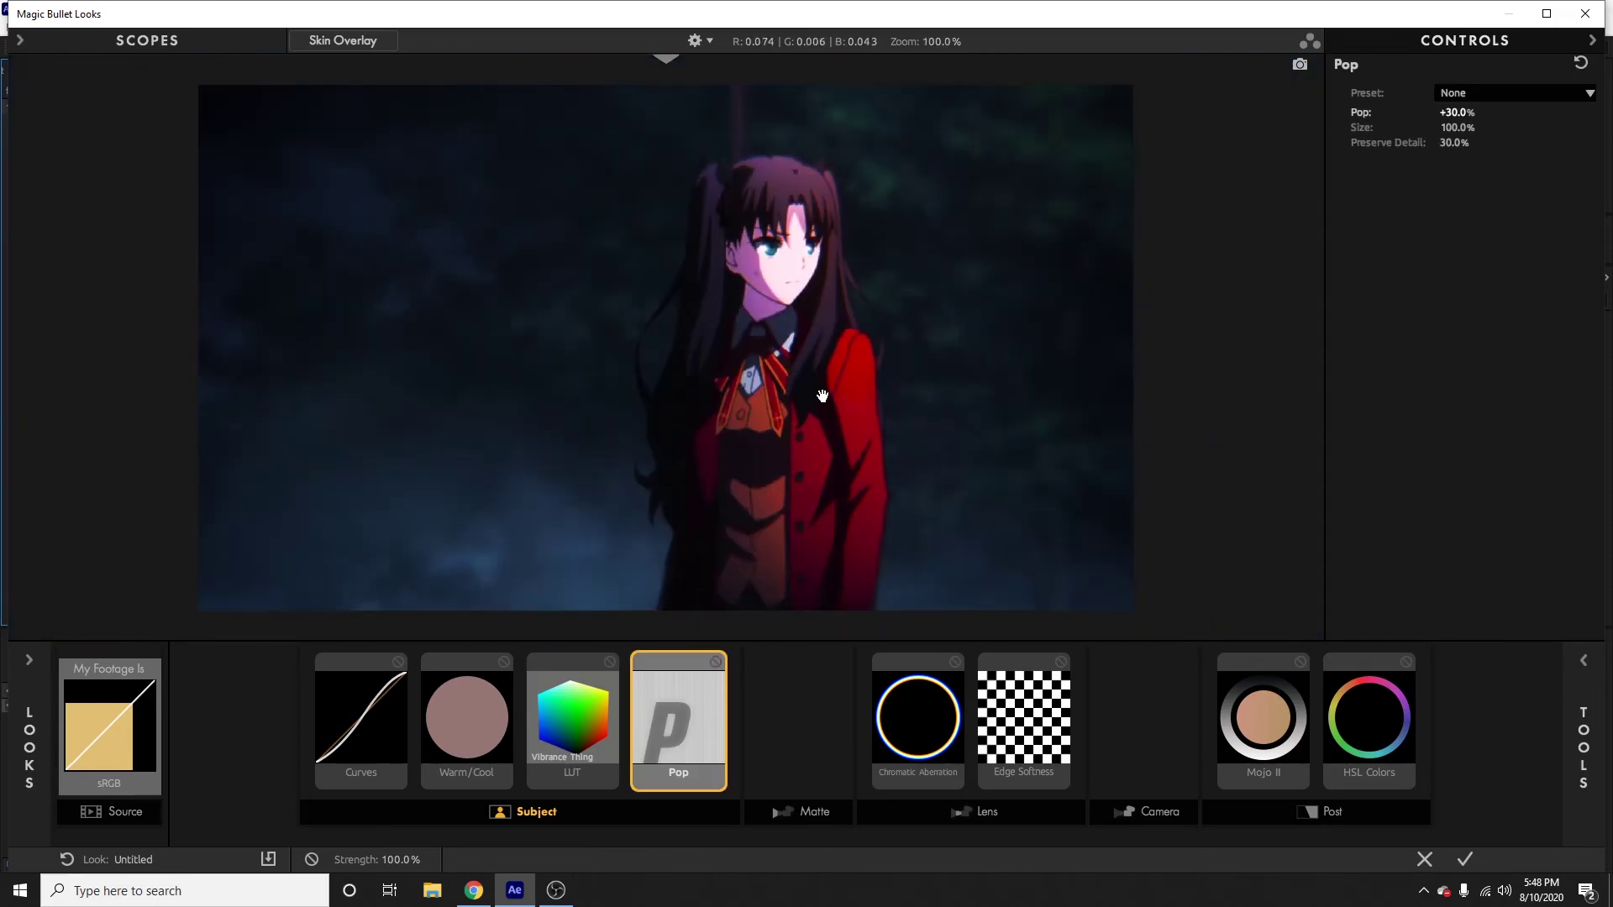
scroll(819, 401, up, 2)
scroll(855, 296, down, 1)
scroll(852, 319, up, 1)
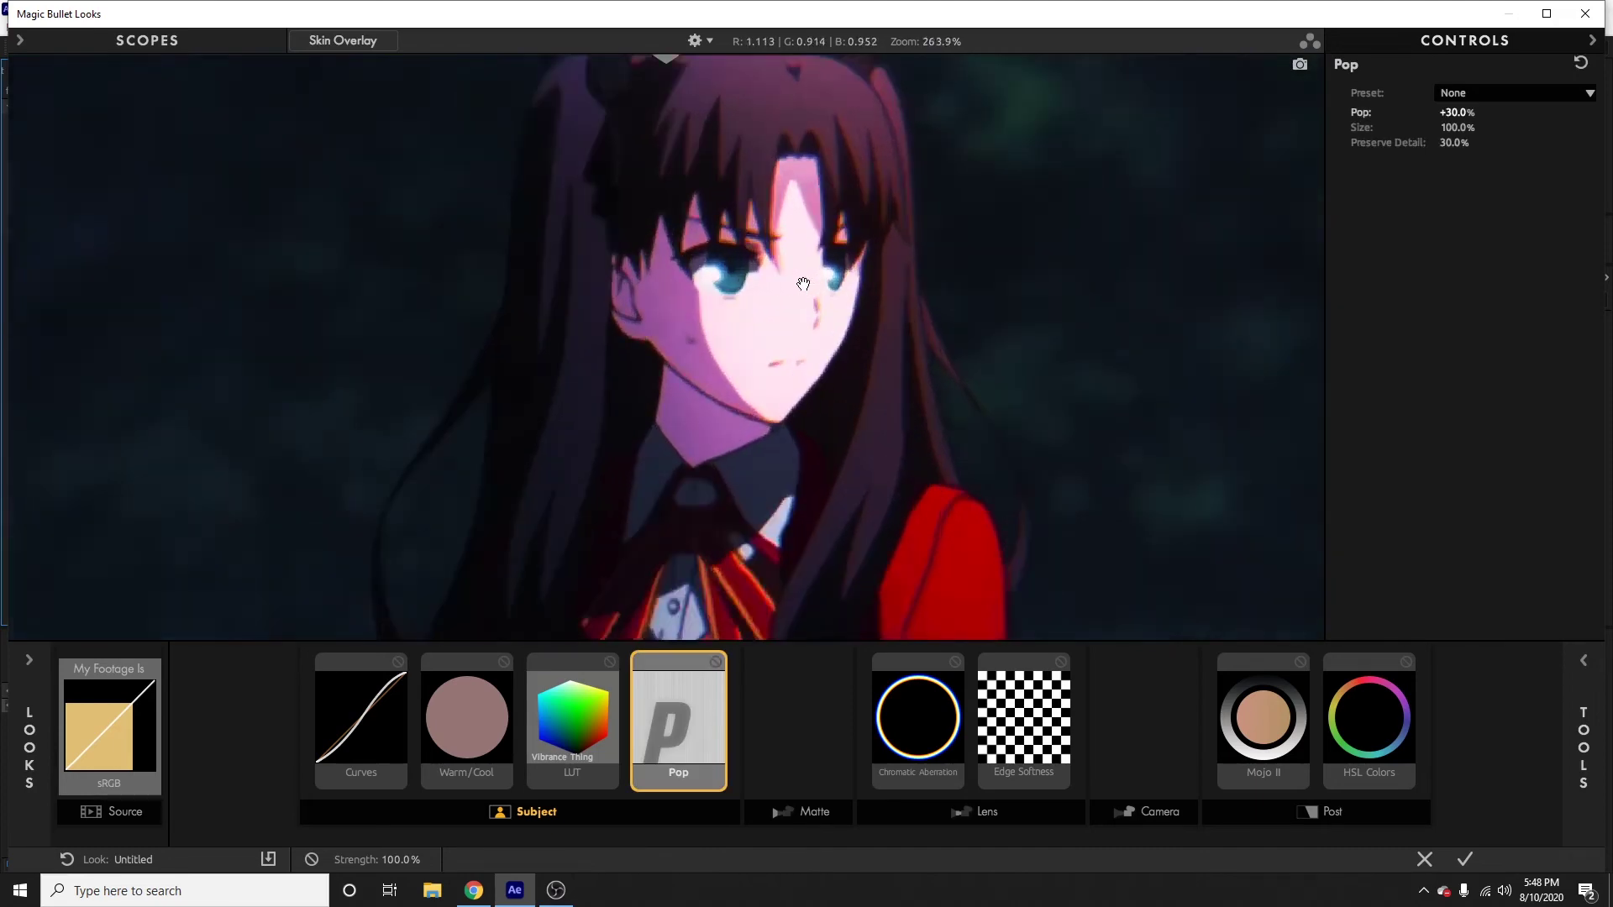
scroll(850, 336, down, 2)
scroll(791, 445, up, 1)
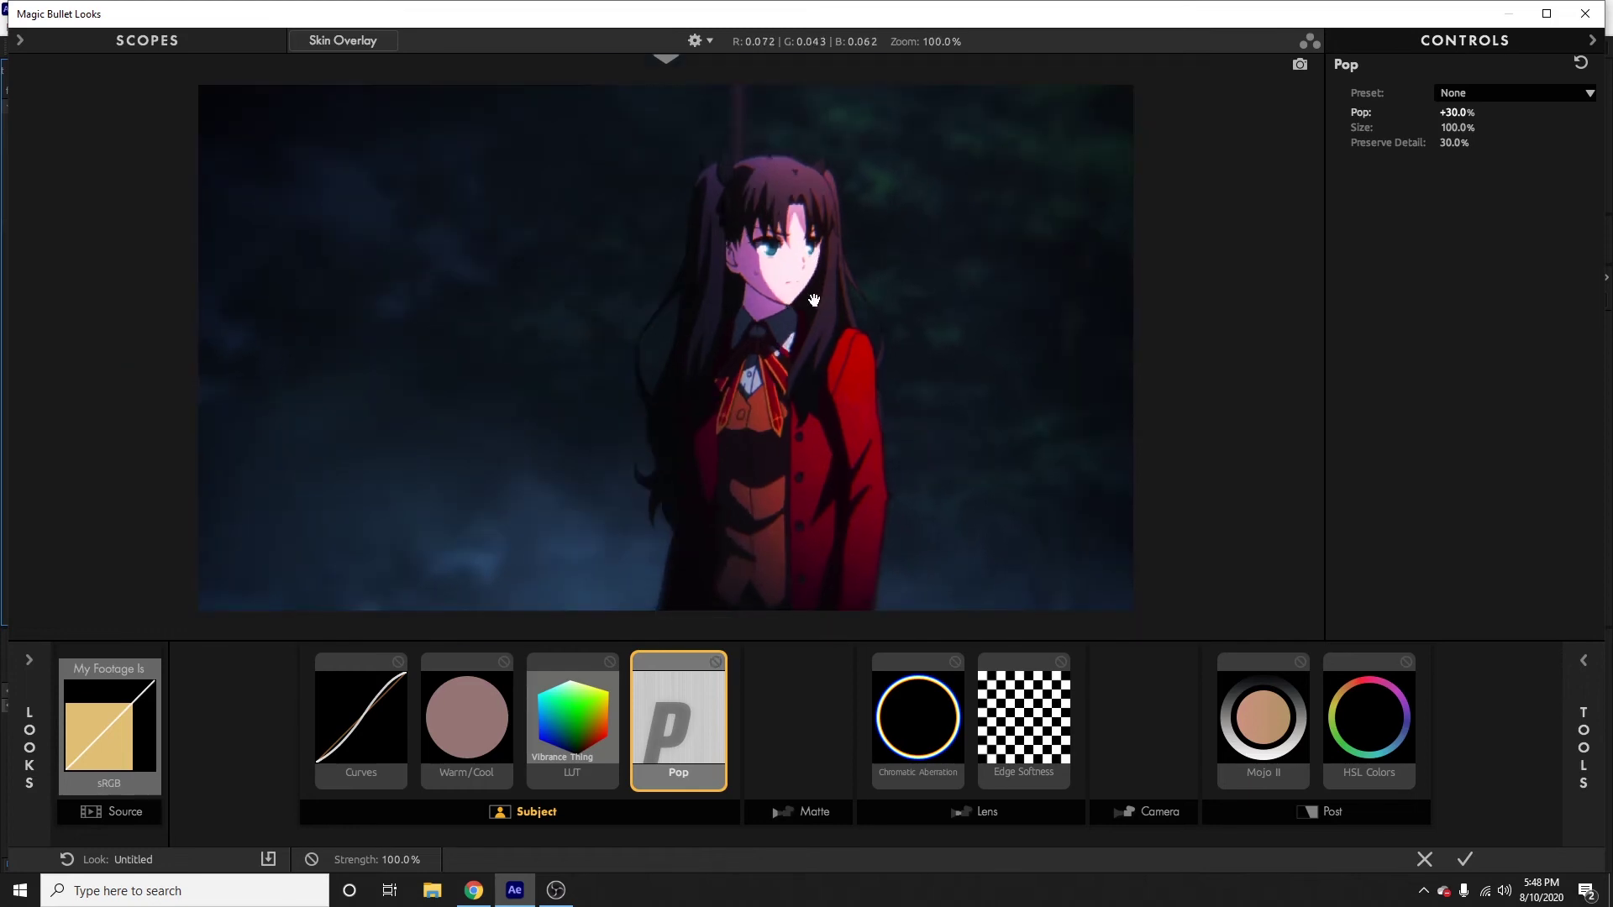
Try a Diffusion tool in the Matte section with size 10.47% and glow 58.90%, and delete it.
click(807, 737)
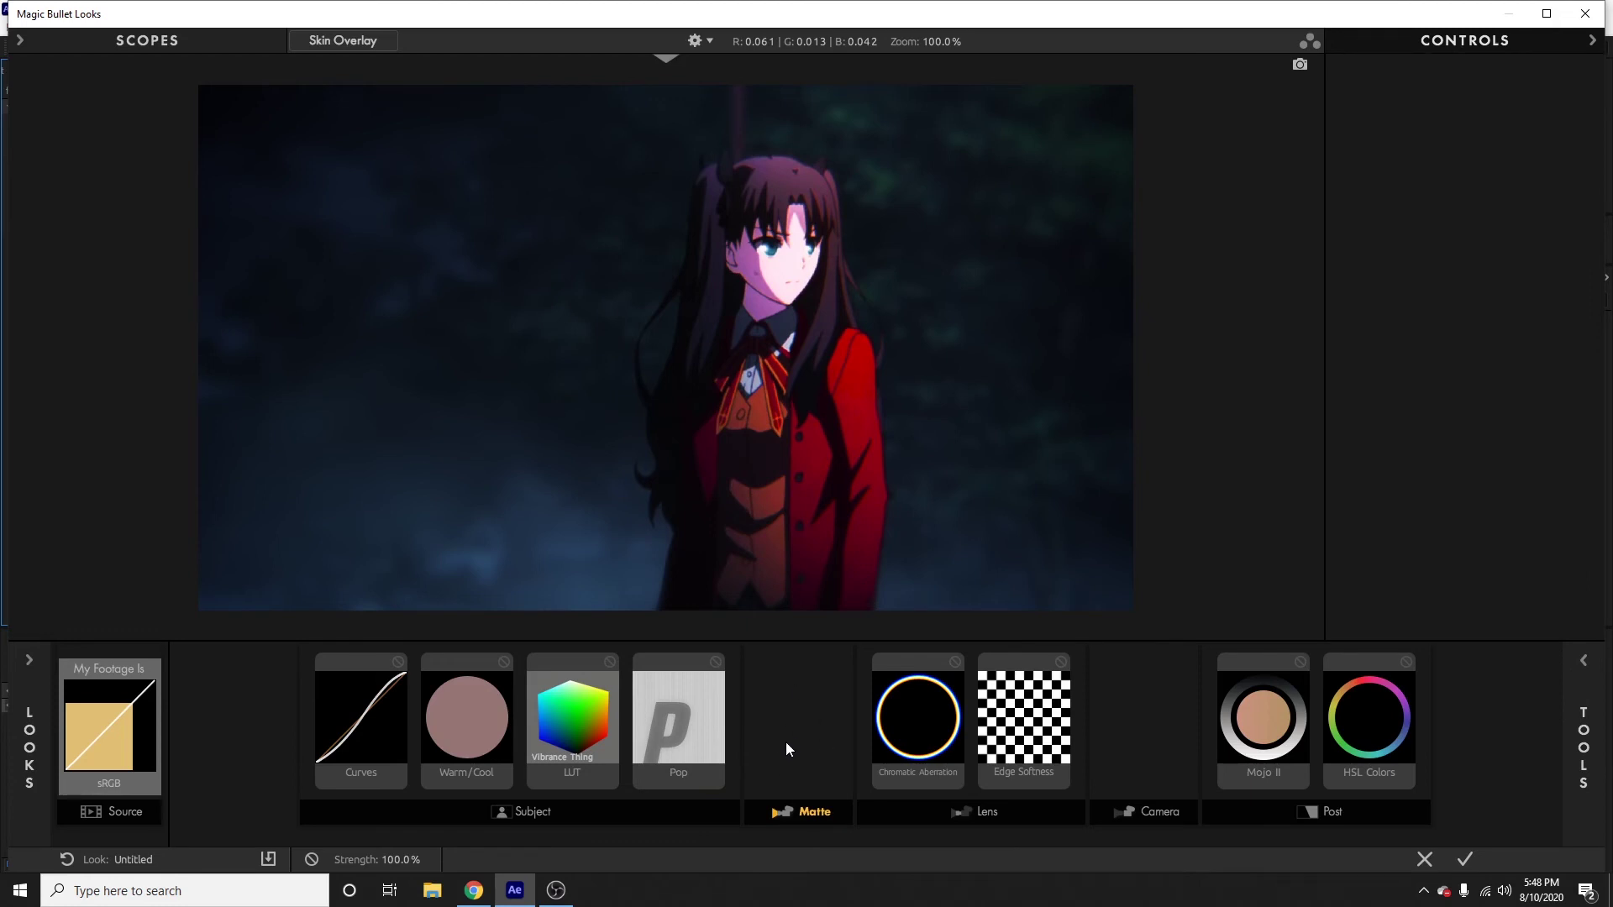
click(1583, 735)
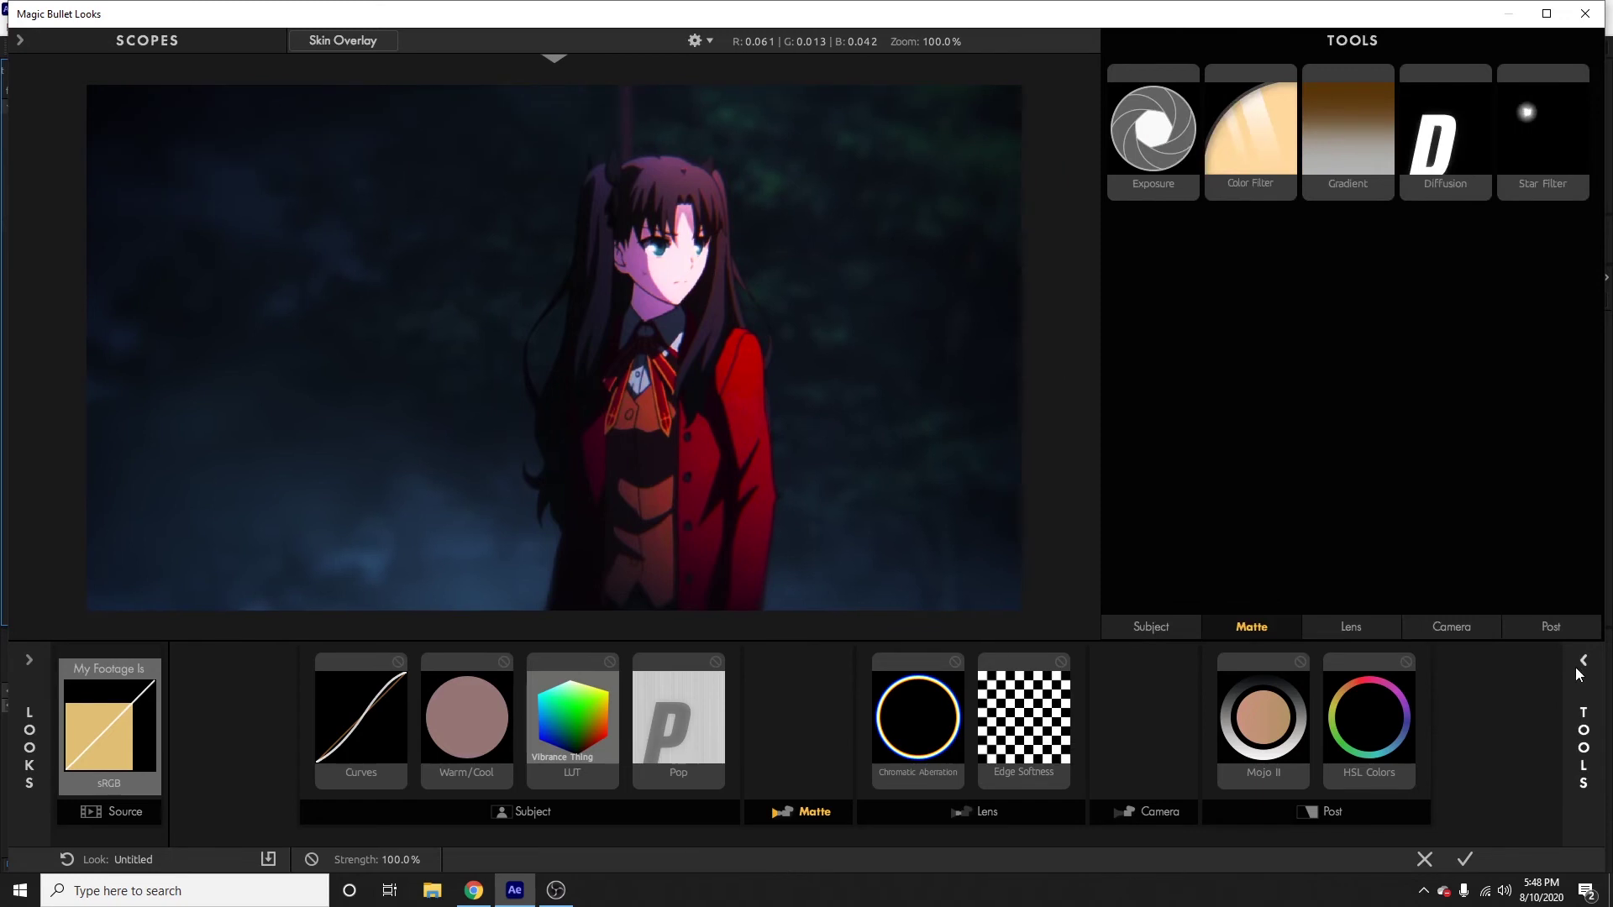
drag(1442, 134, 809, 724)
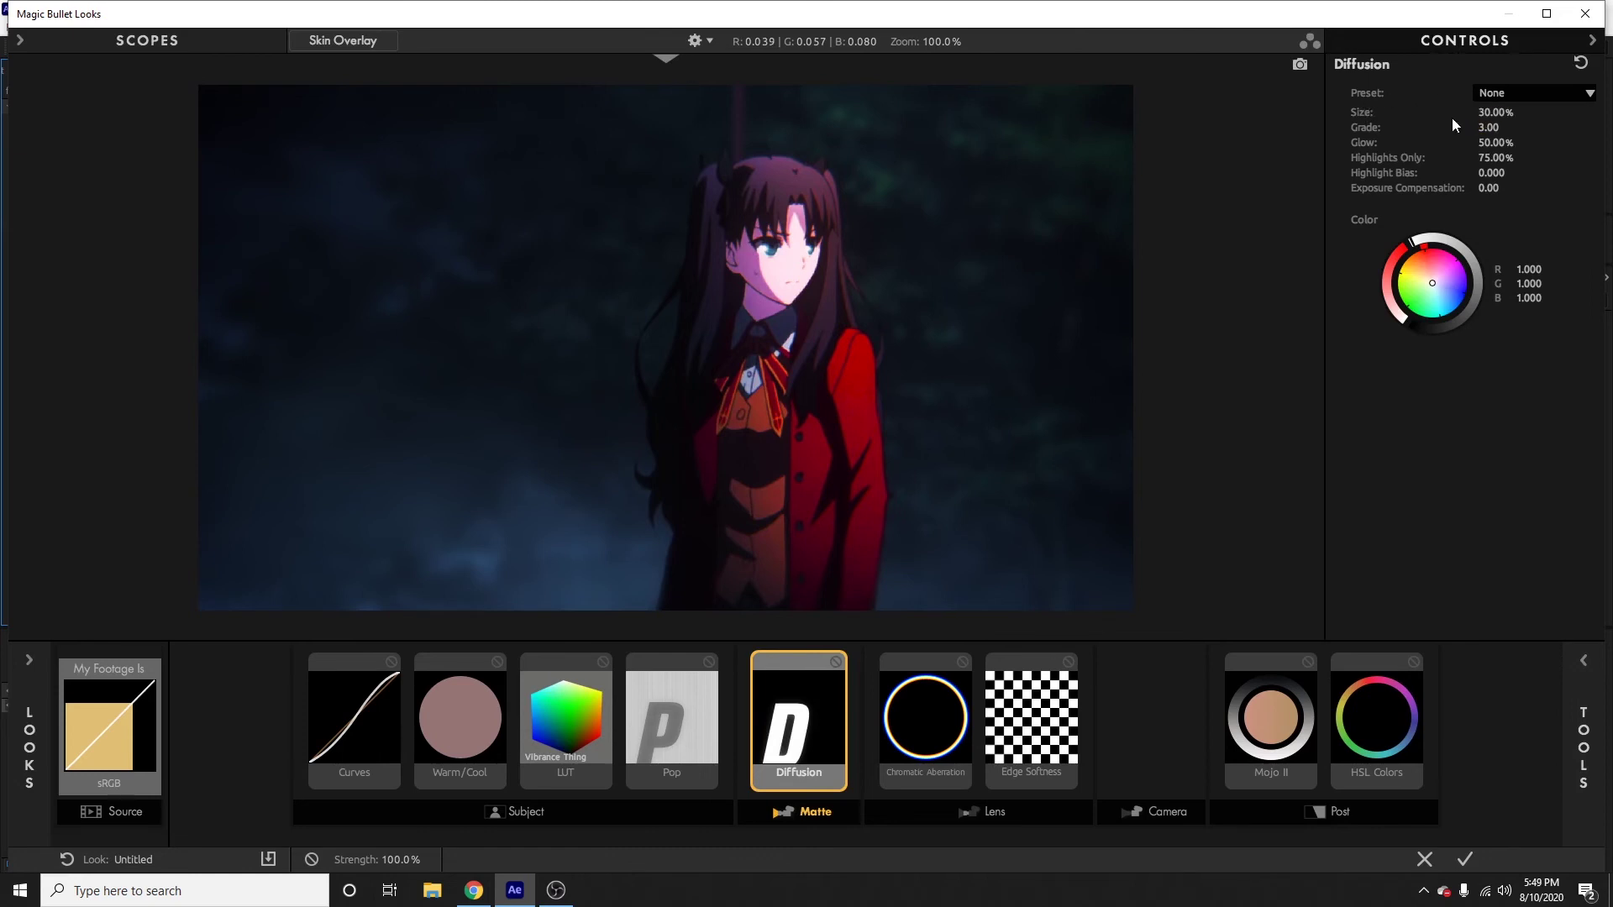
mouse_move(1491, 112)
mouse_down()
mouse_move(1453, 113)
mouse_move(1500, 142)
mouse_move(1478, 112)
mouse_up()
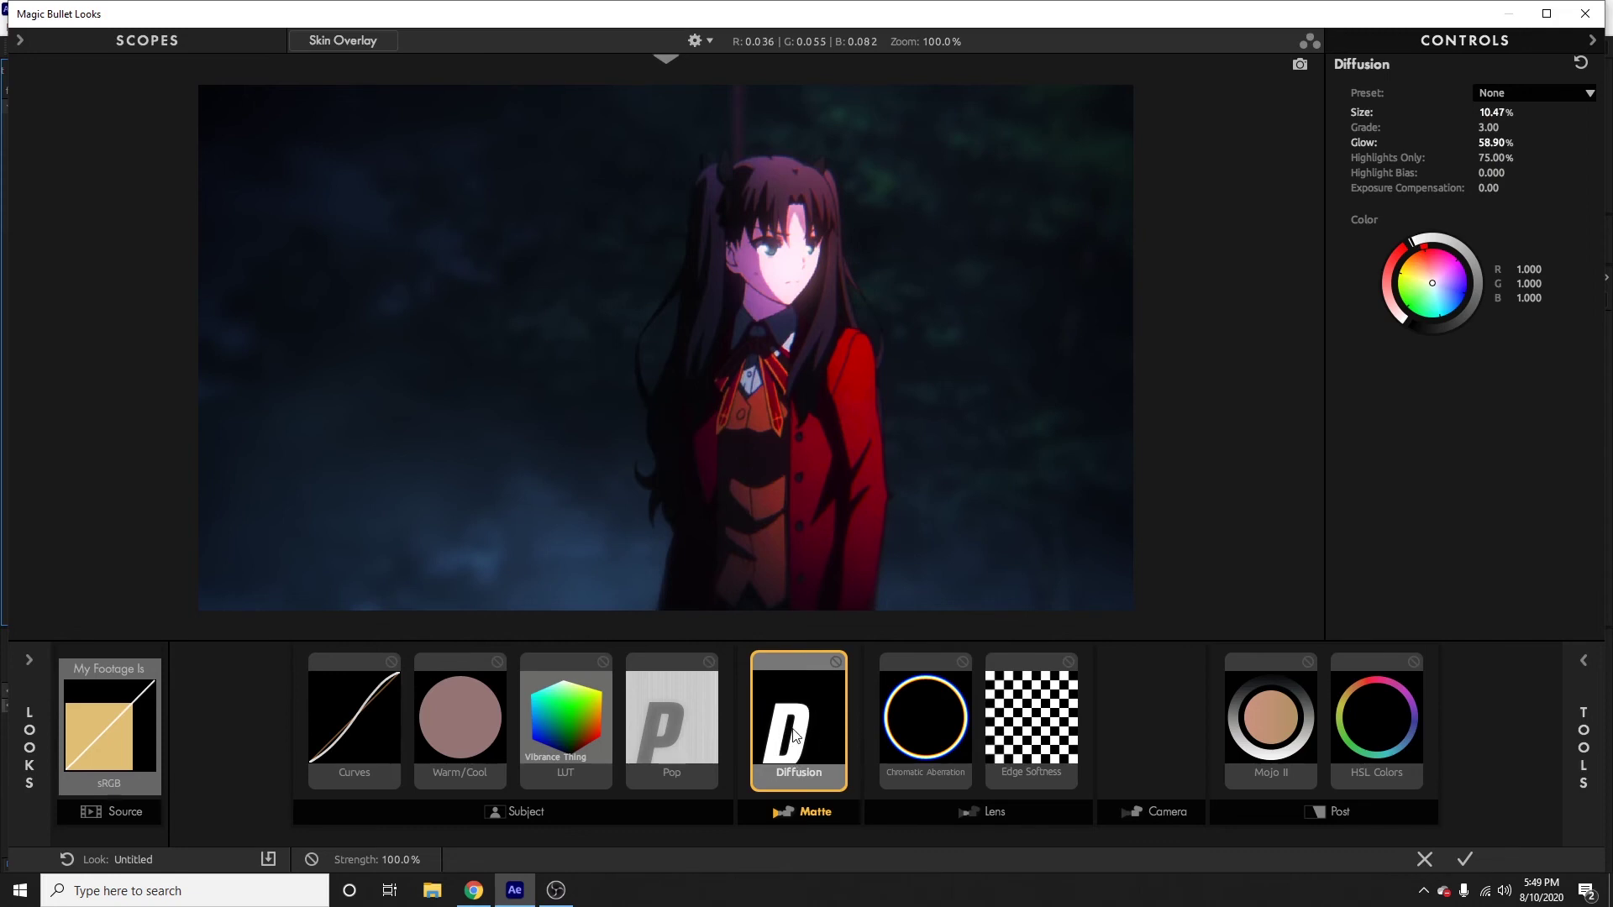
key(Delete)
Add the Renoiser tool to the Camera section and show its settings.
click(1155, 744)
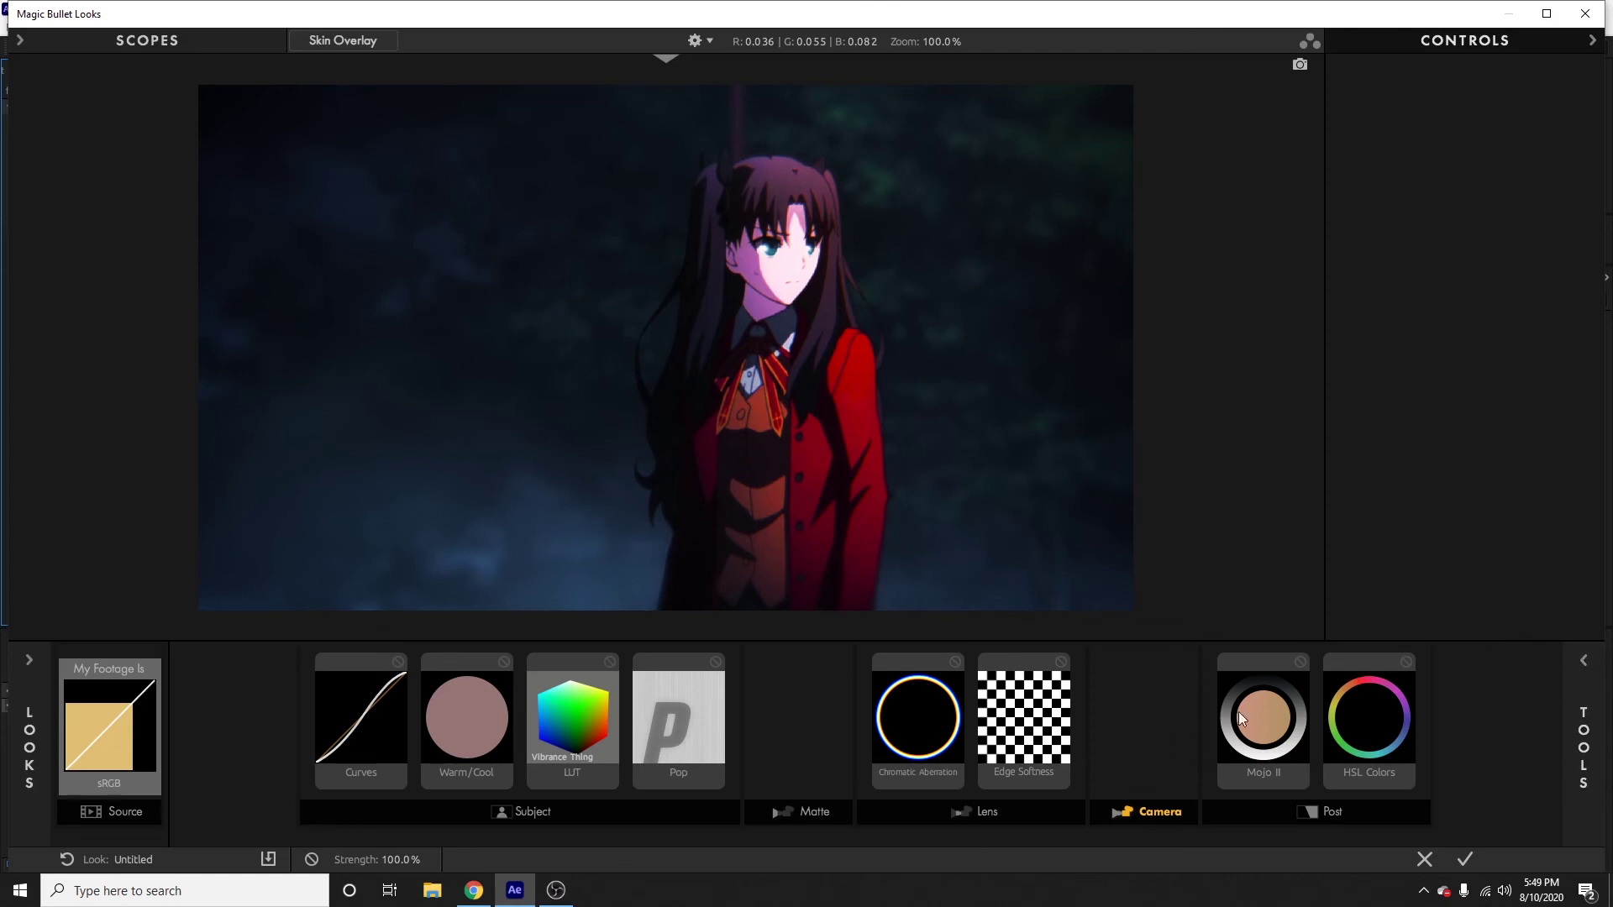
click(1588, 667)
drag(1359, 119, 1151, 729)
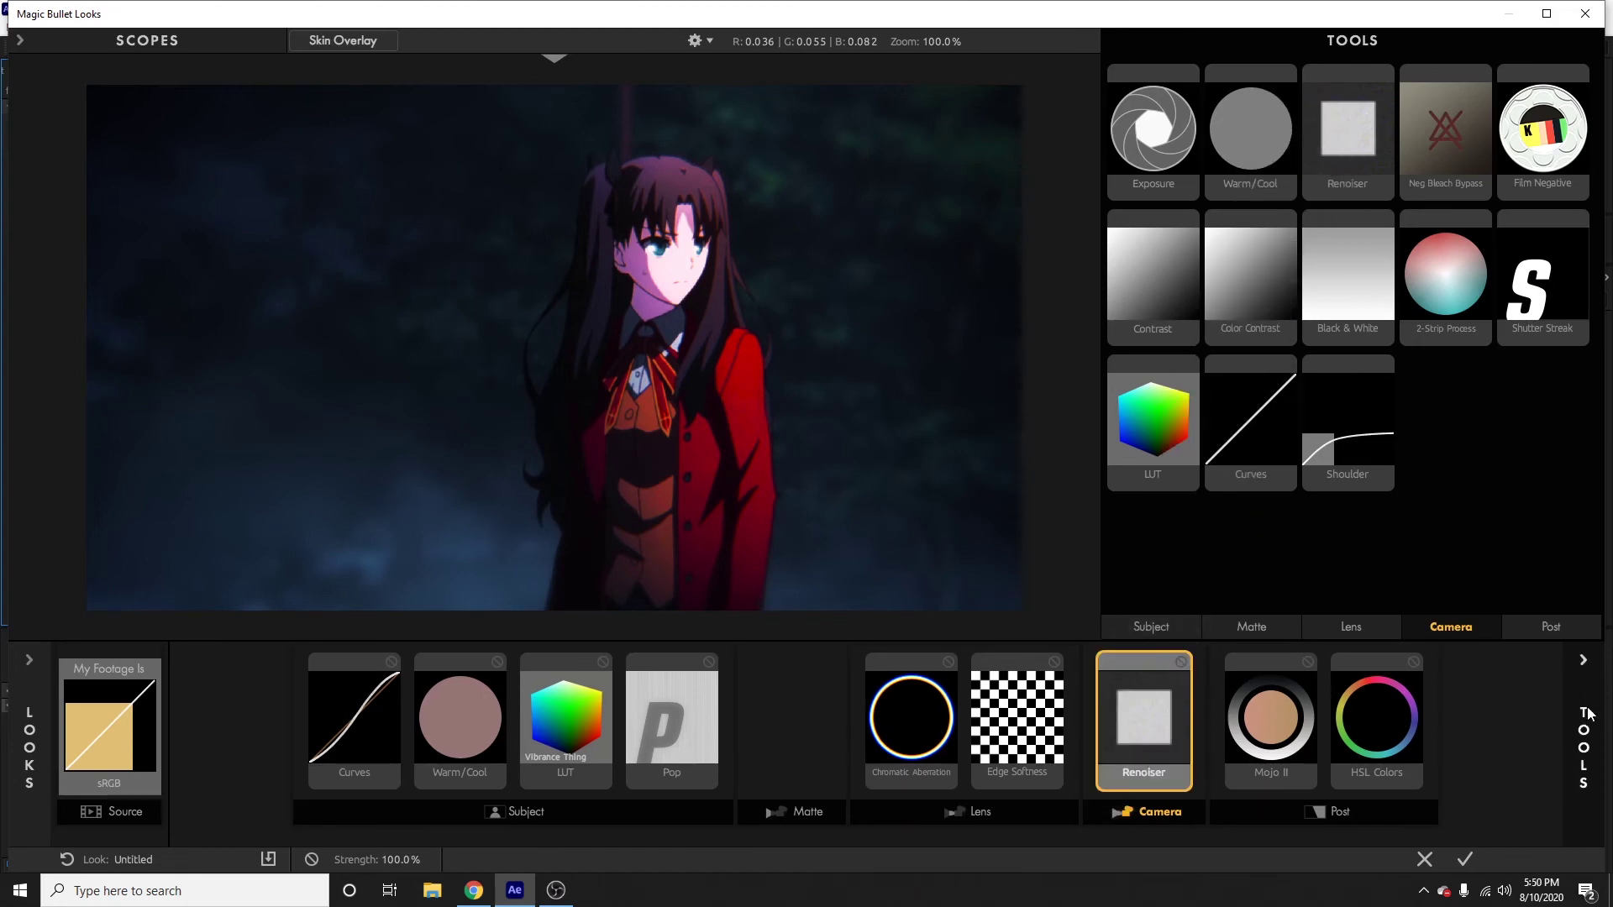
click(1584, 663)
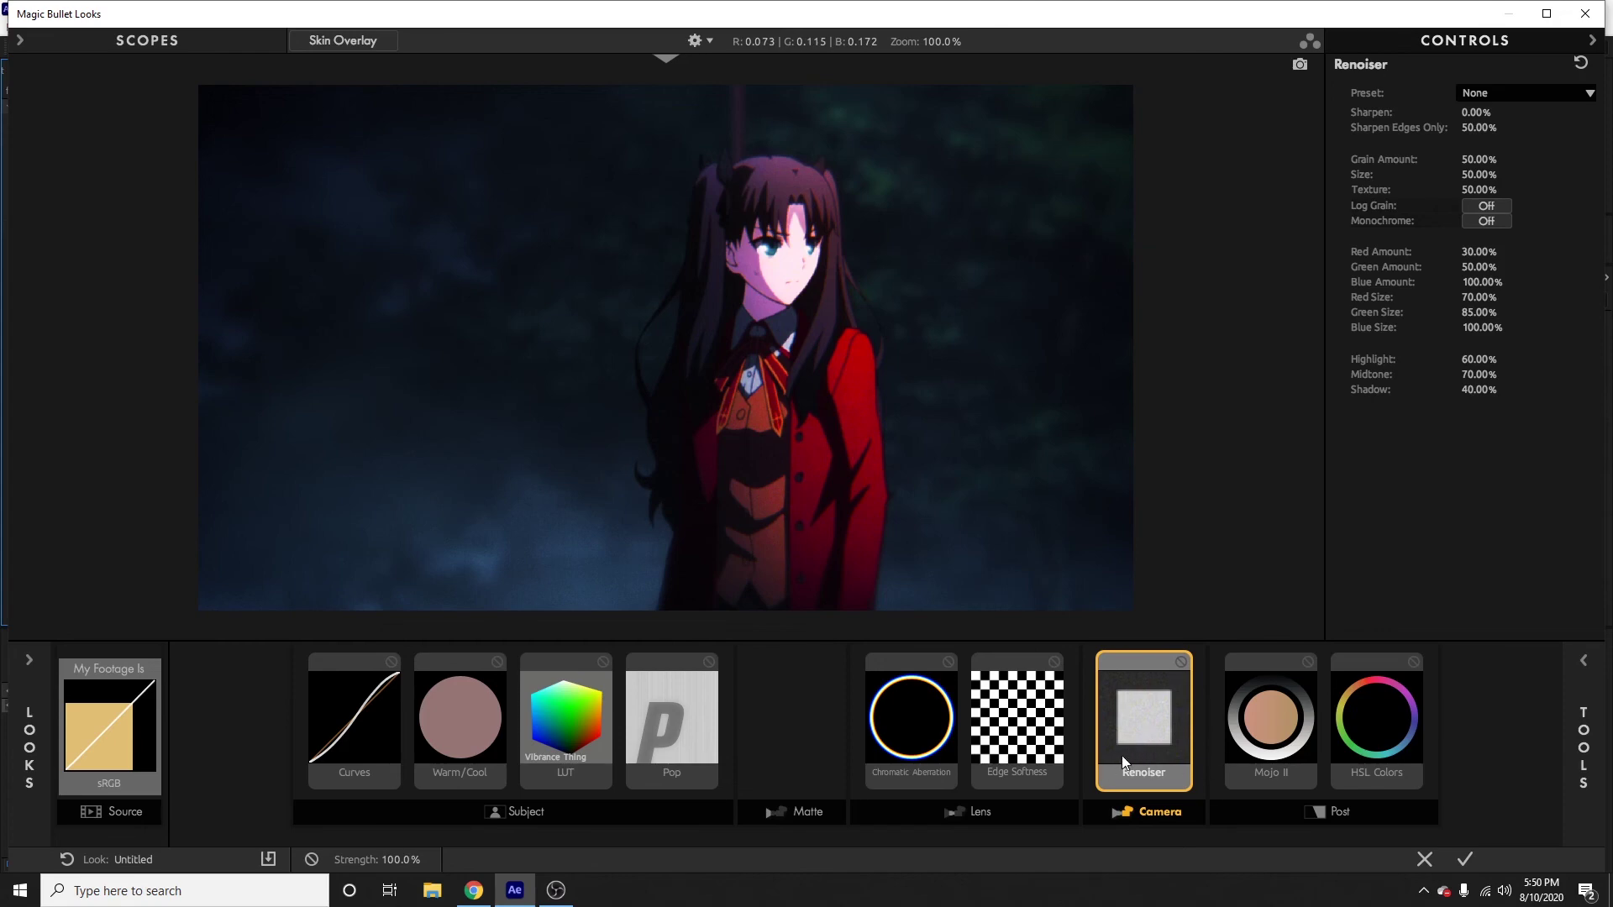
Compare the grain on the character's face with Renoiser disabled and enabled, and delete the Renoiser tool.
scroll(814, 380, up, 5)
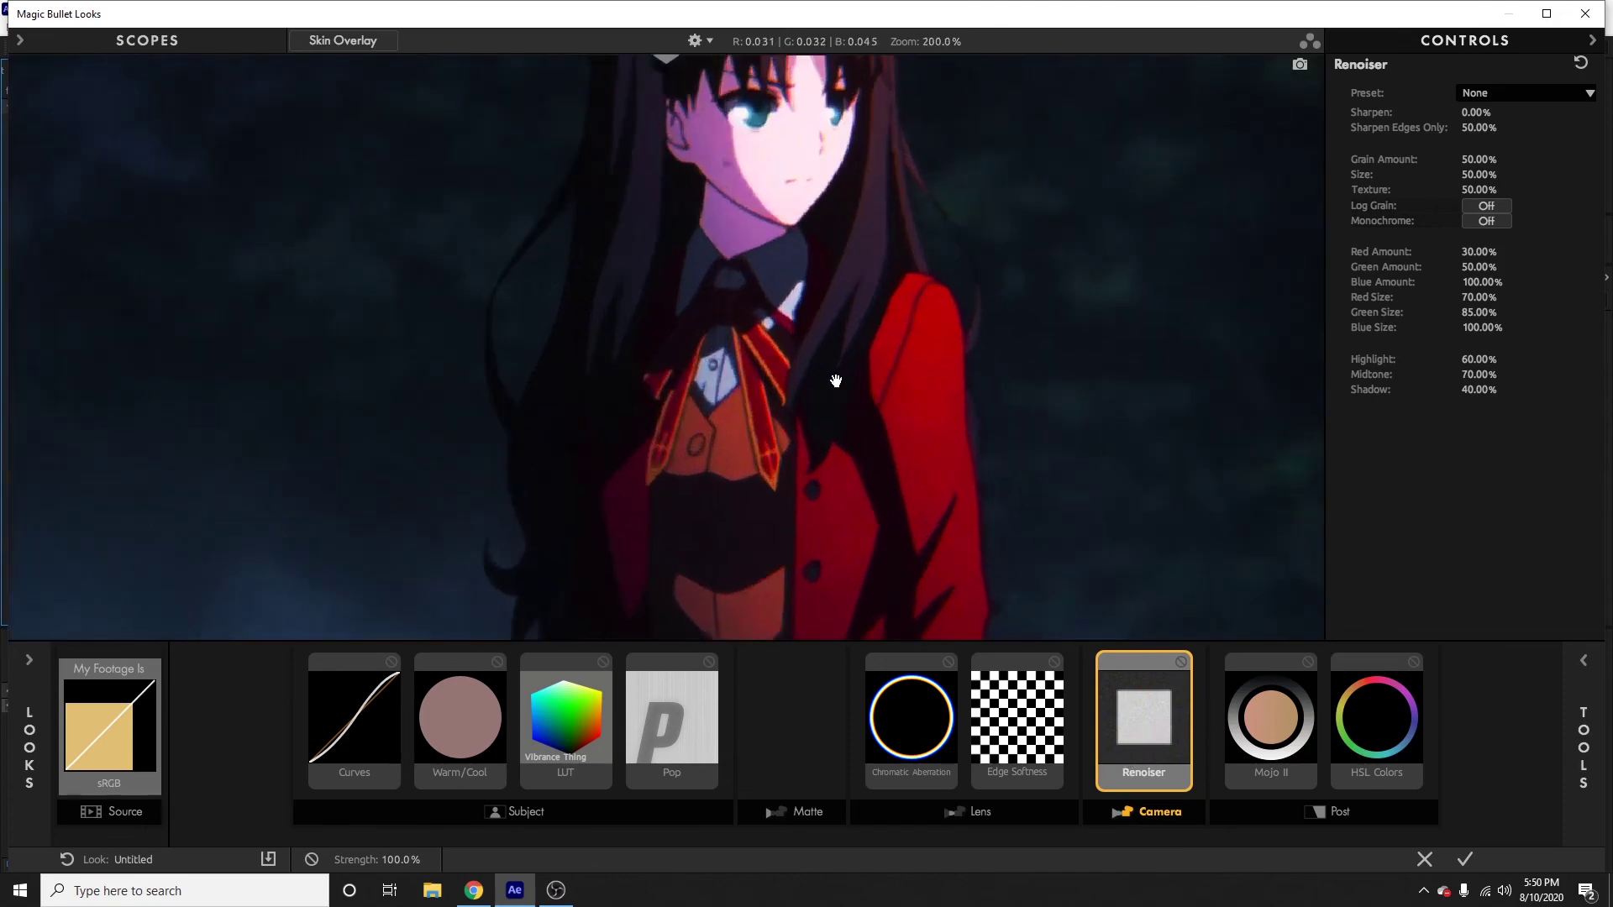
drag(902, 259, 907, 653)
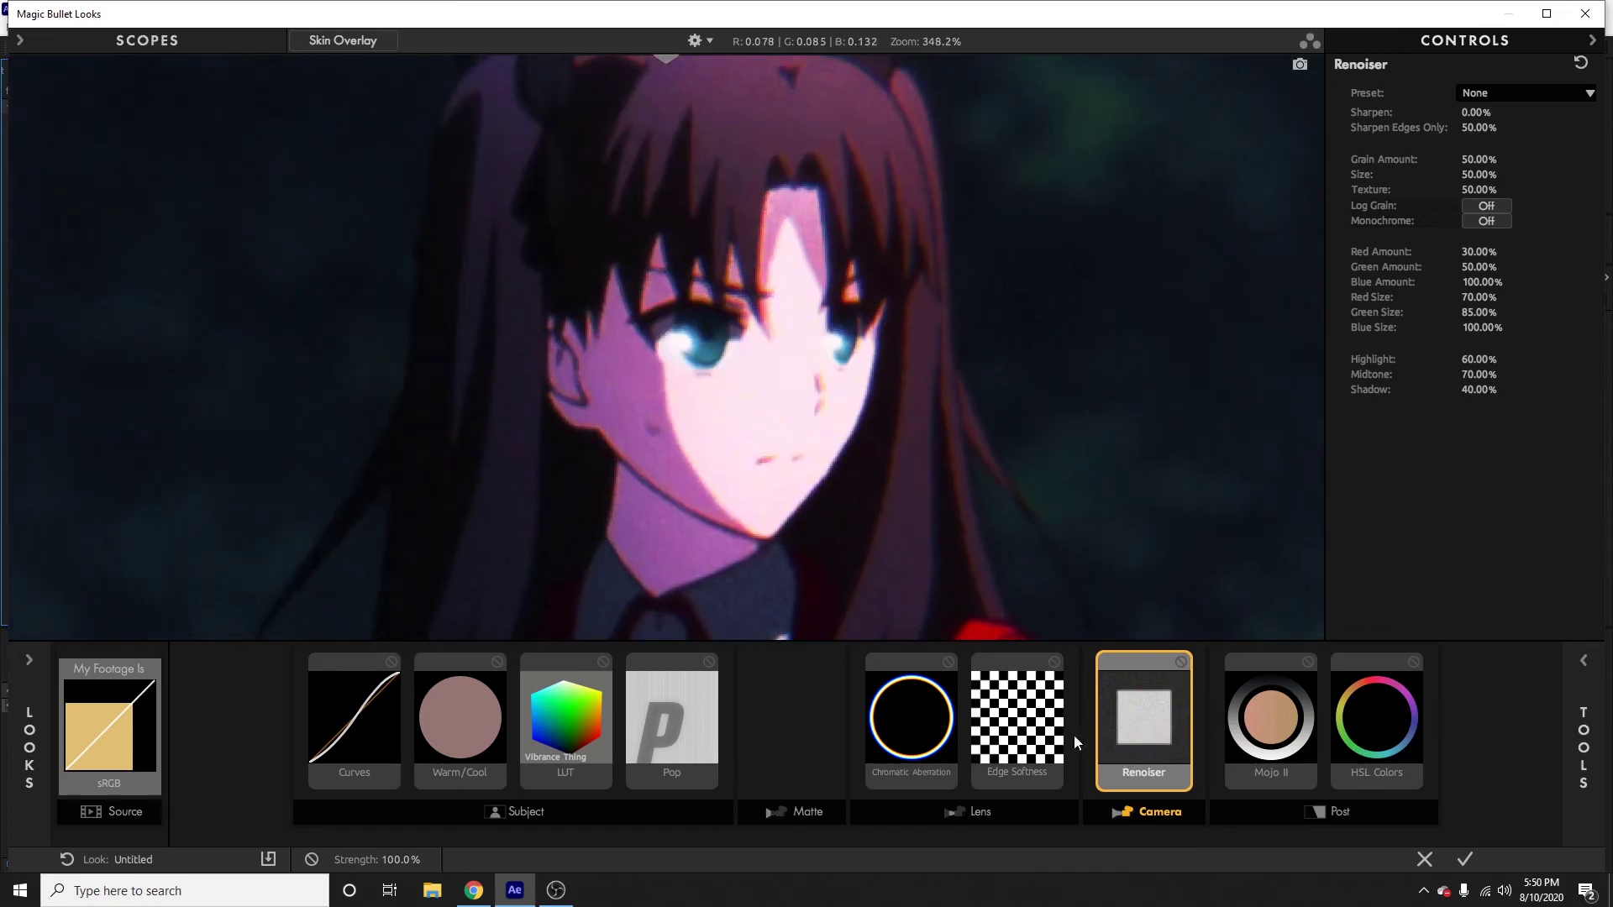
click(1181, 662)
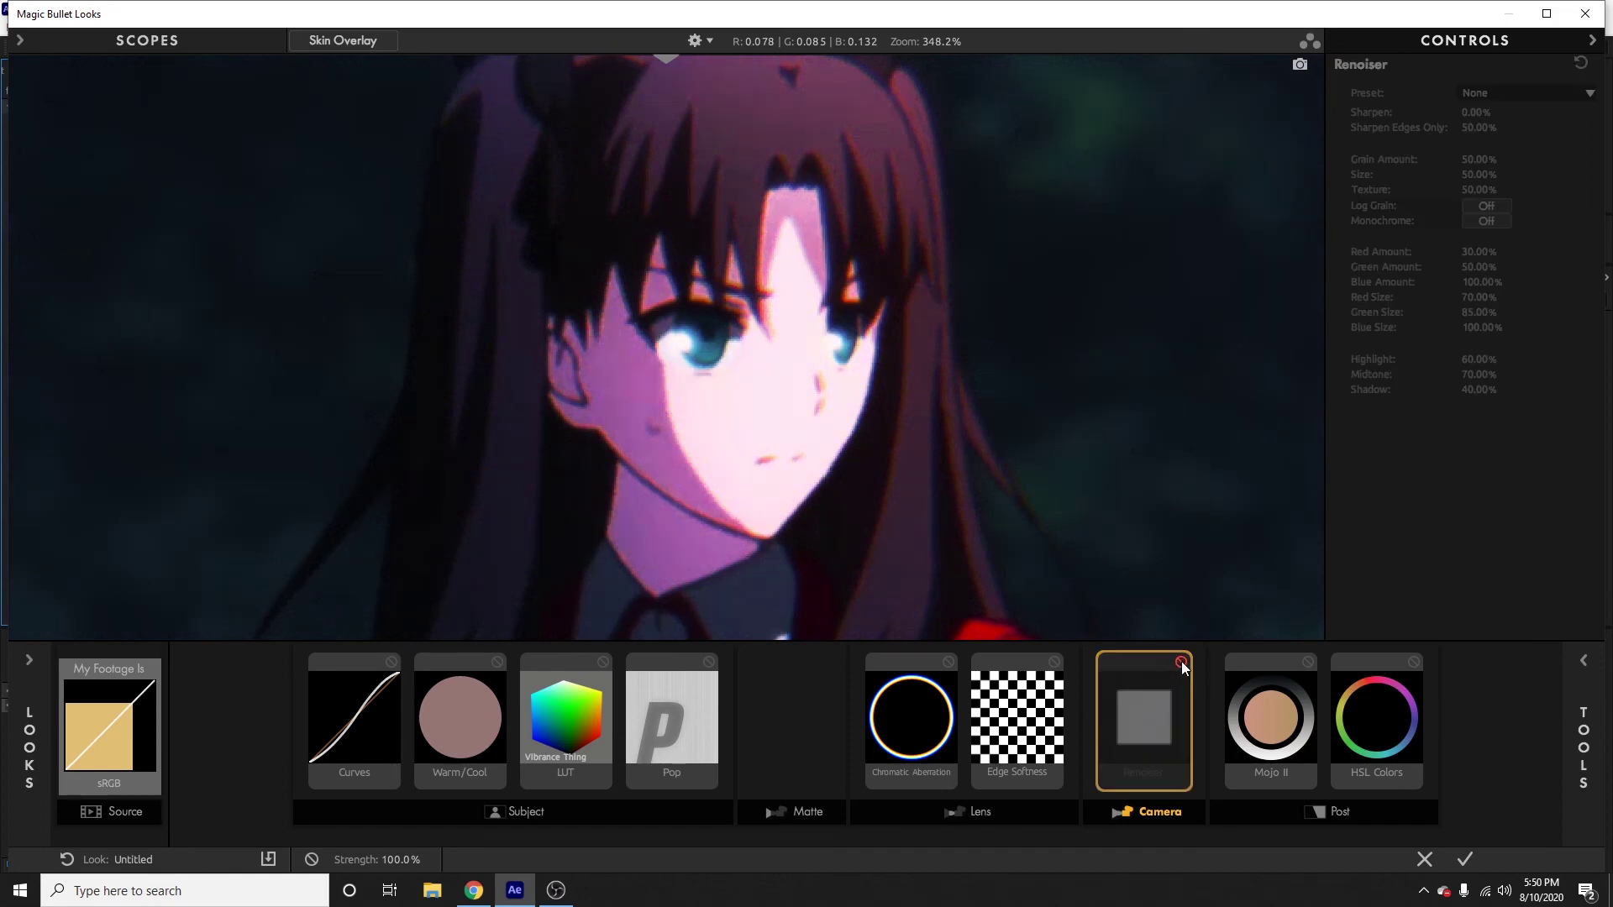
click(1181, 663)
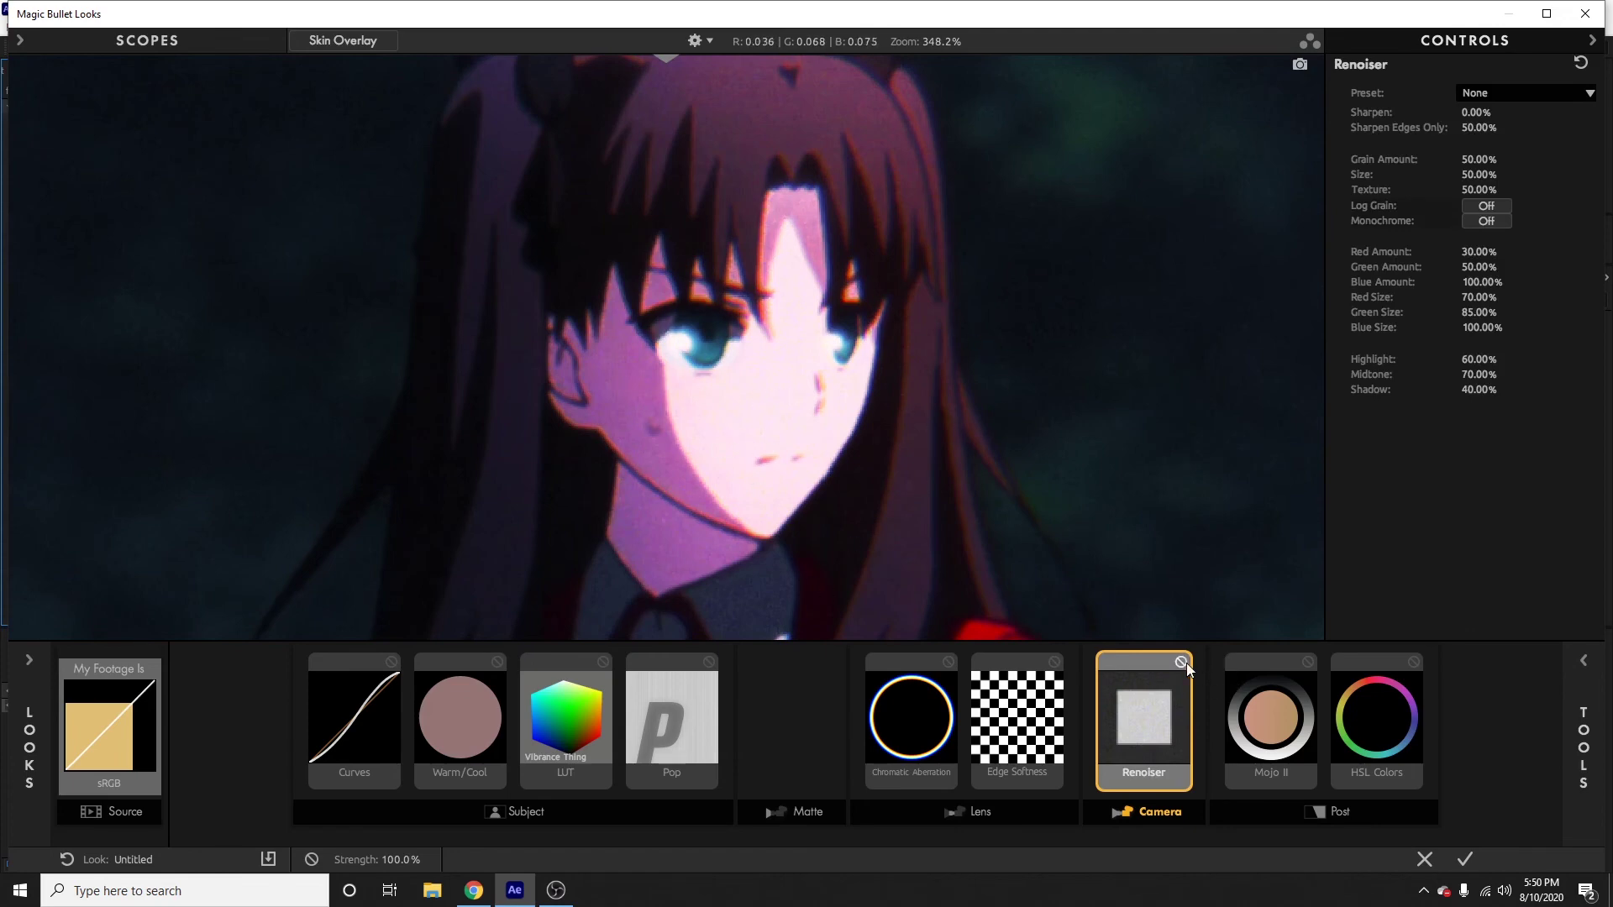
scroll(886, 415, down, 2)
scroll(1003, 454, down, 5)
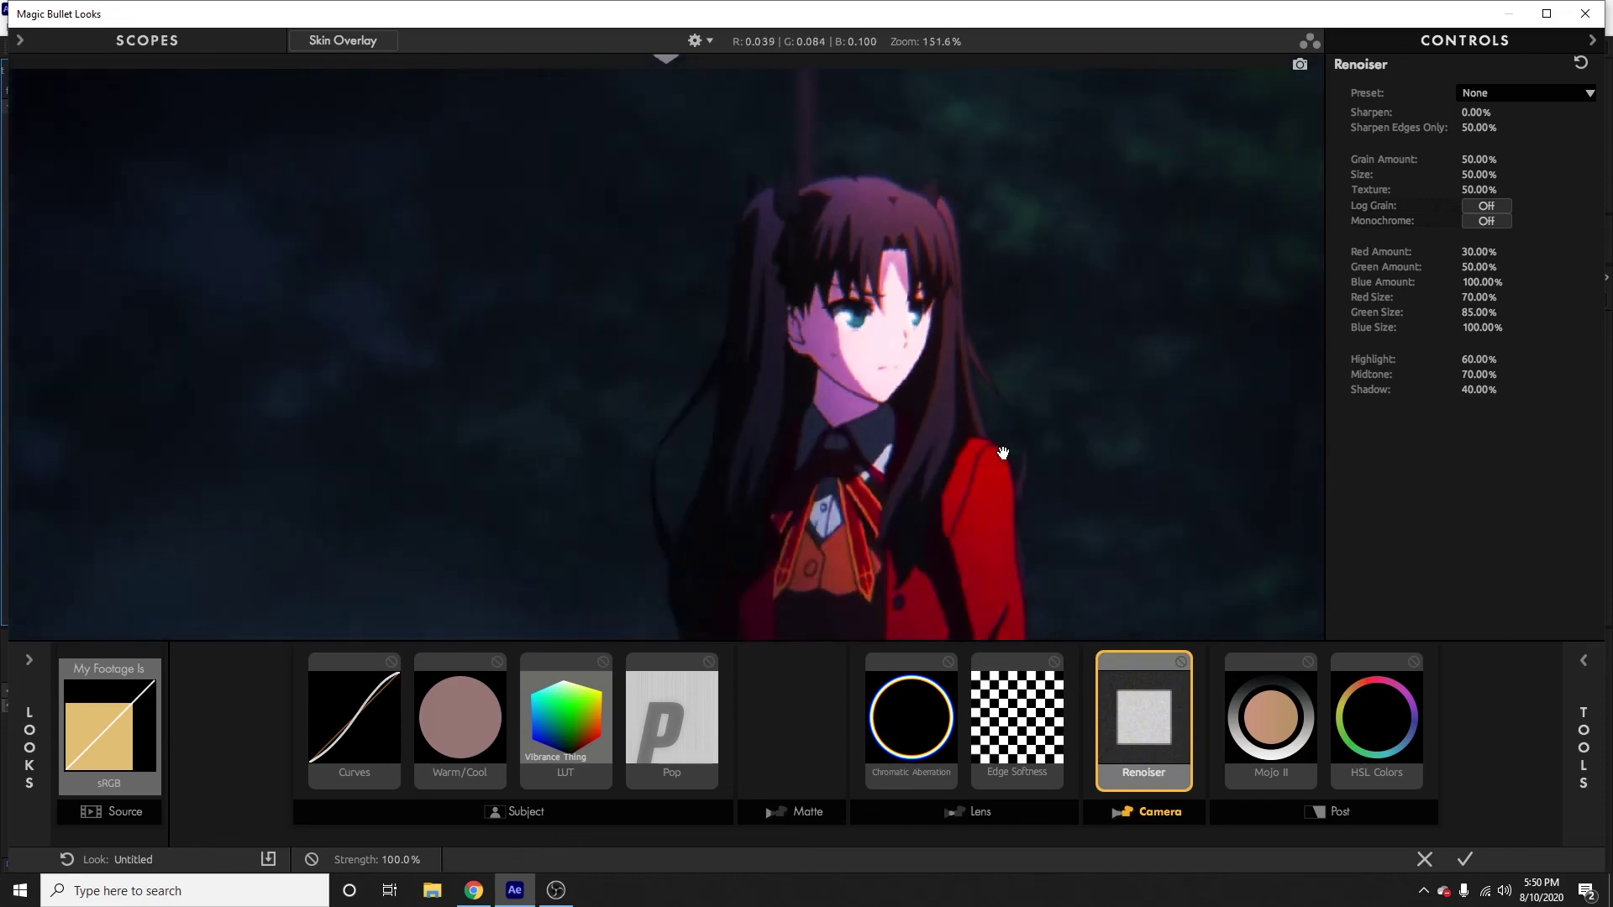
scroll(929, 439, up, 5)
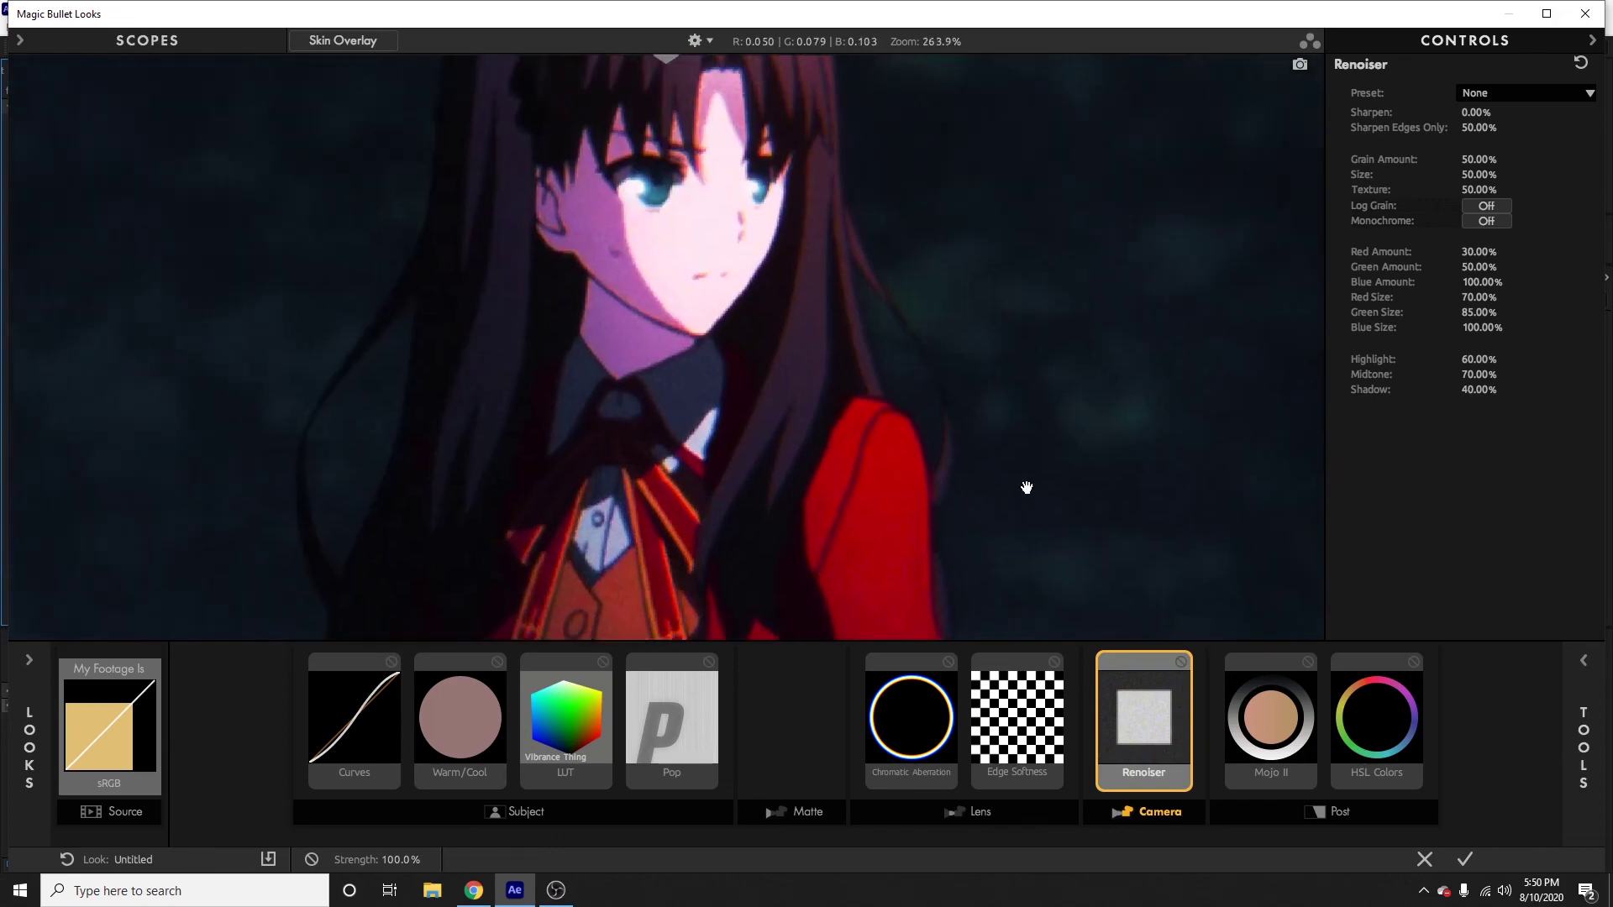
scroll(980, 398, down, 7)
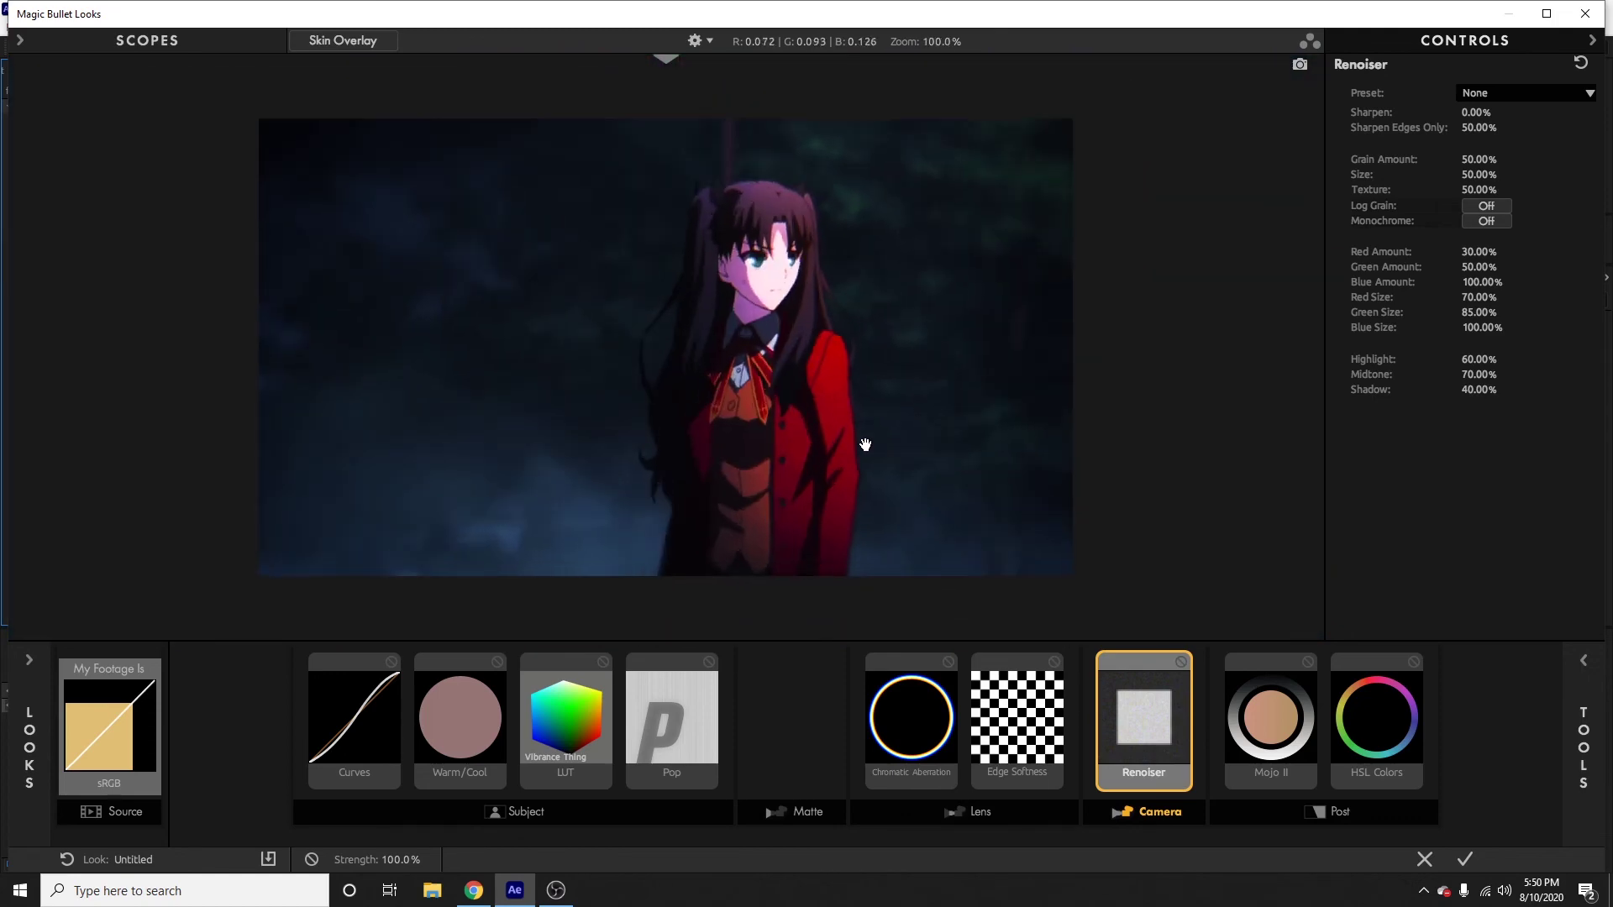
scroll(973, 440, up, 3)
scroll(978, 445, down, 1)
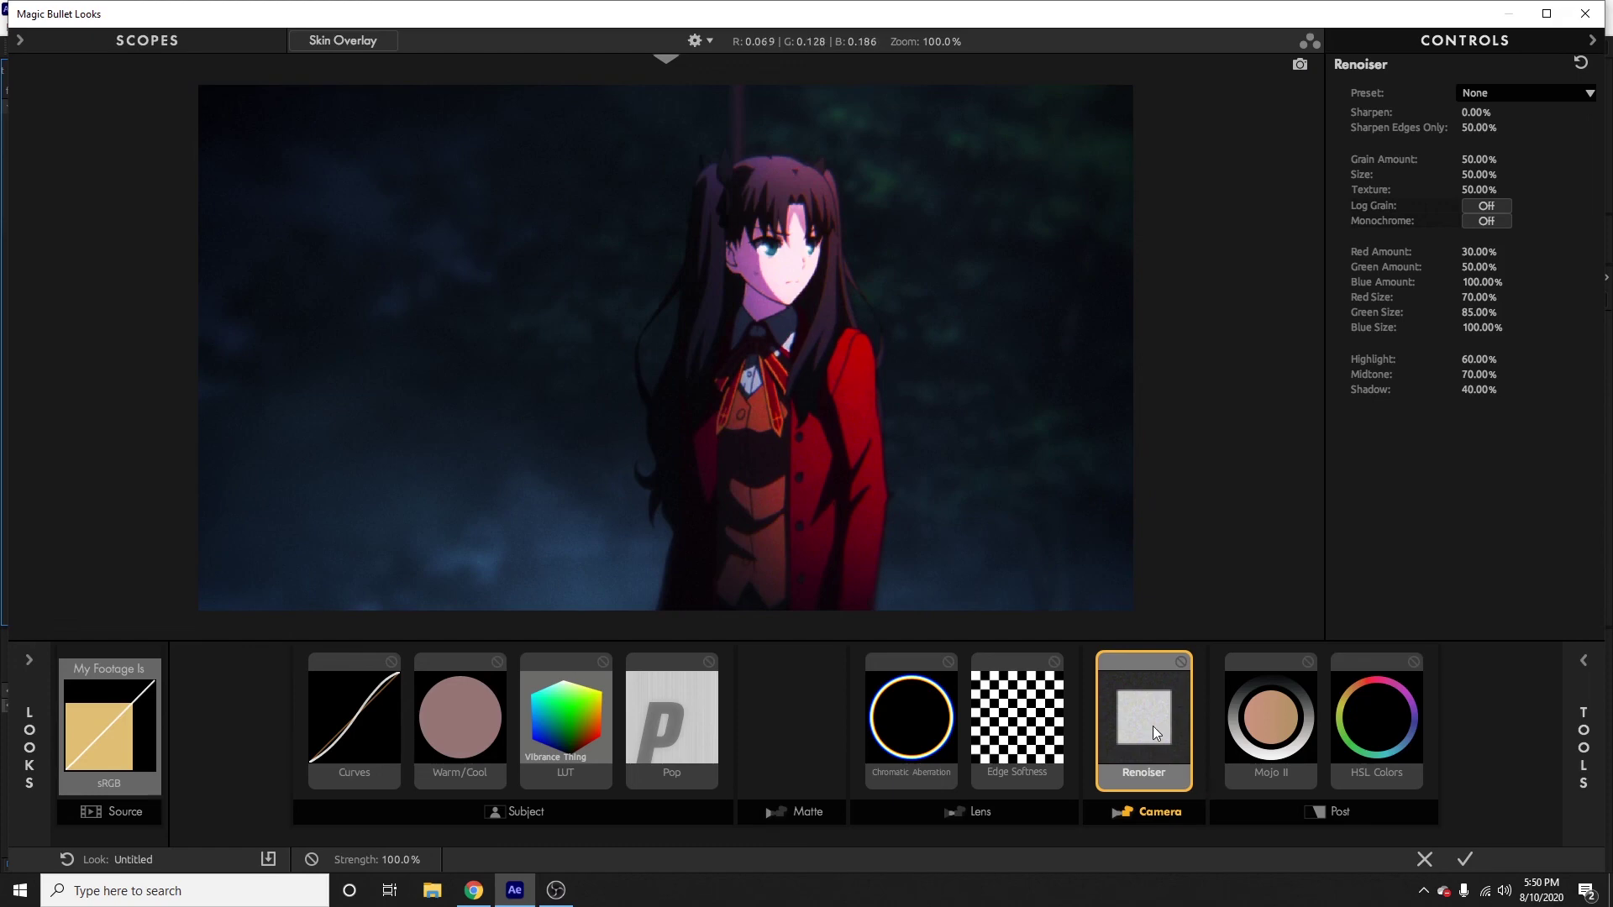
key(Delete)
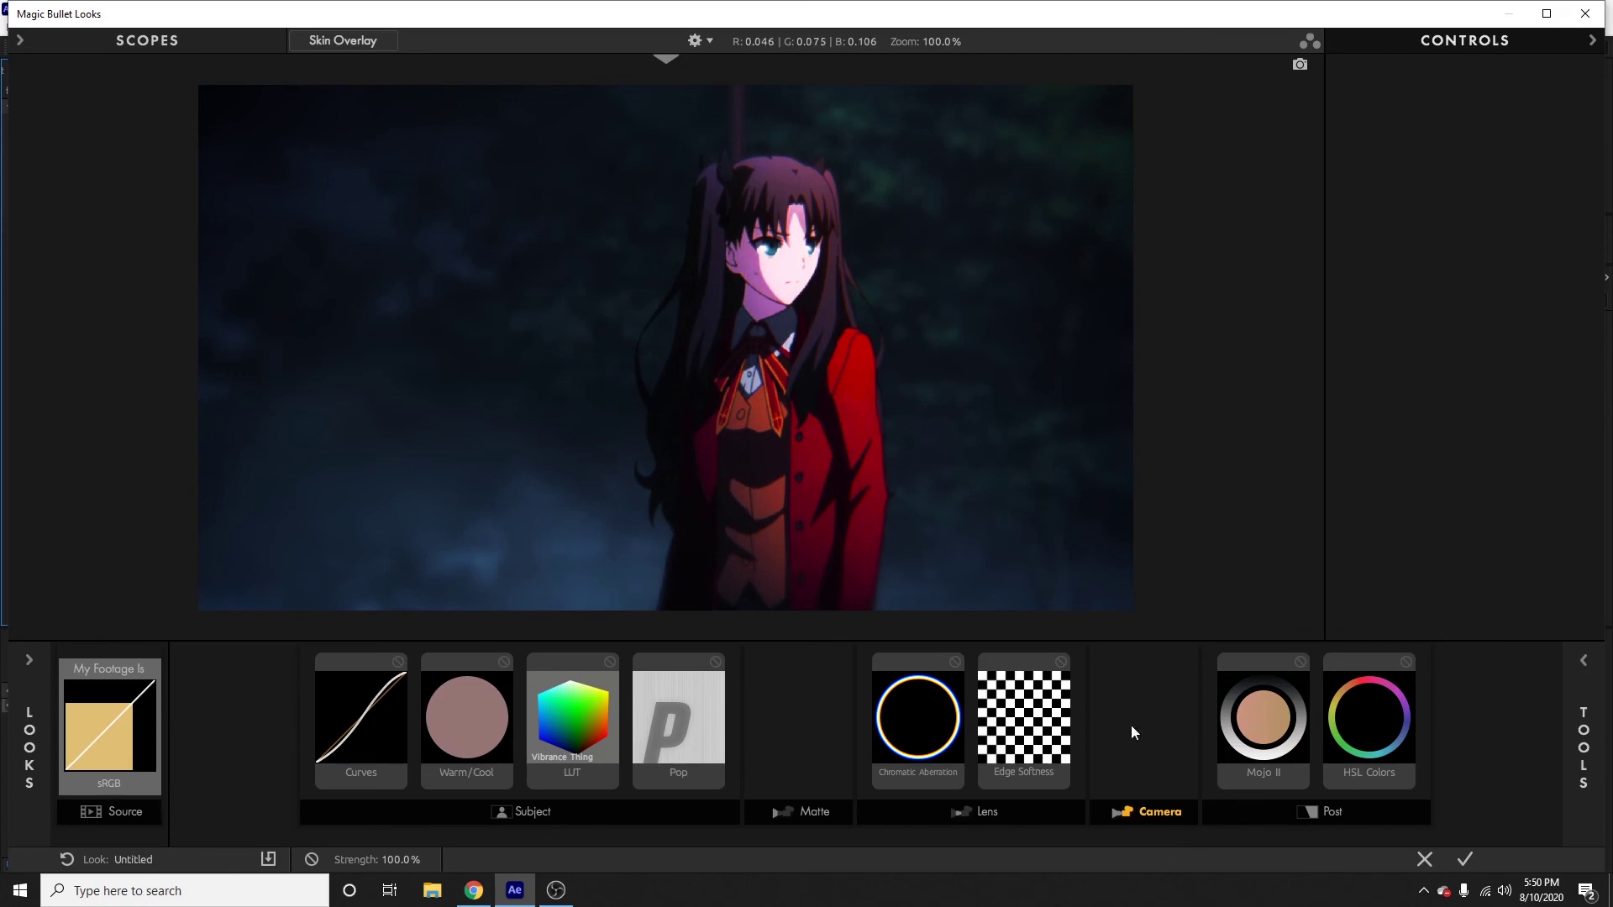
click(1583, 739)
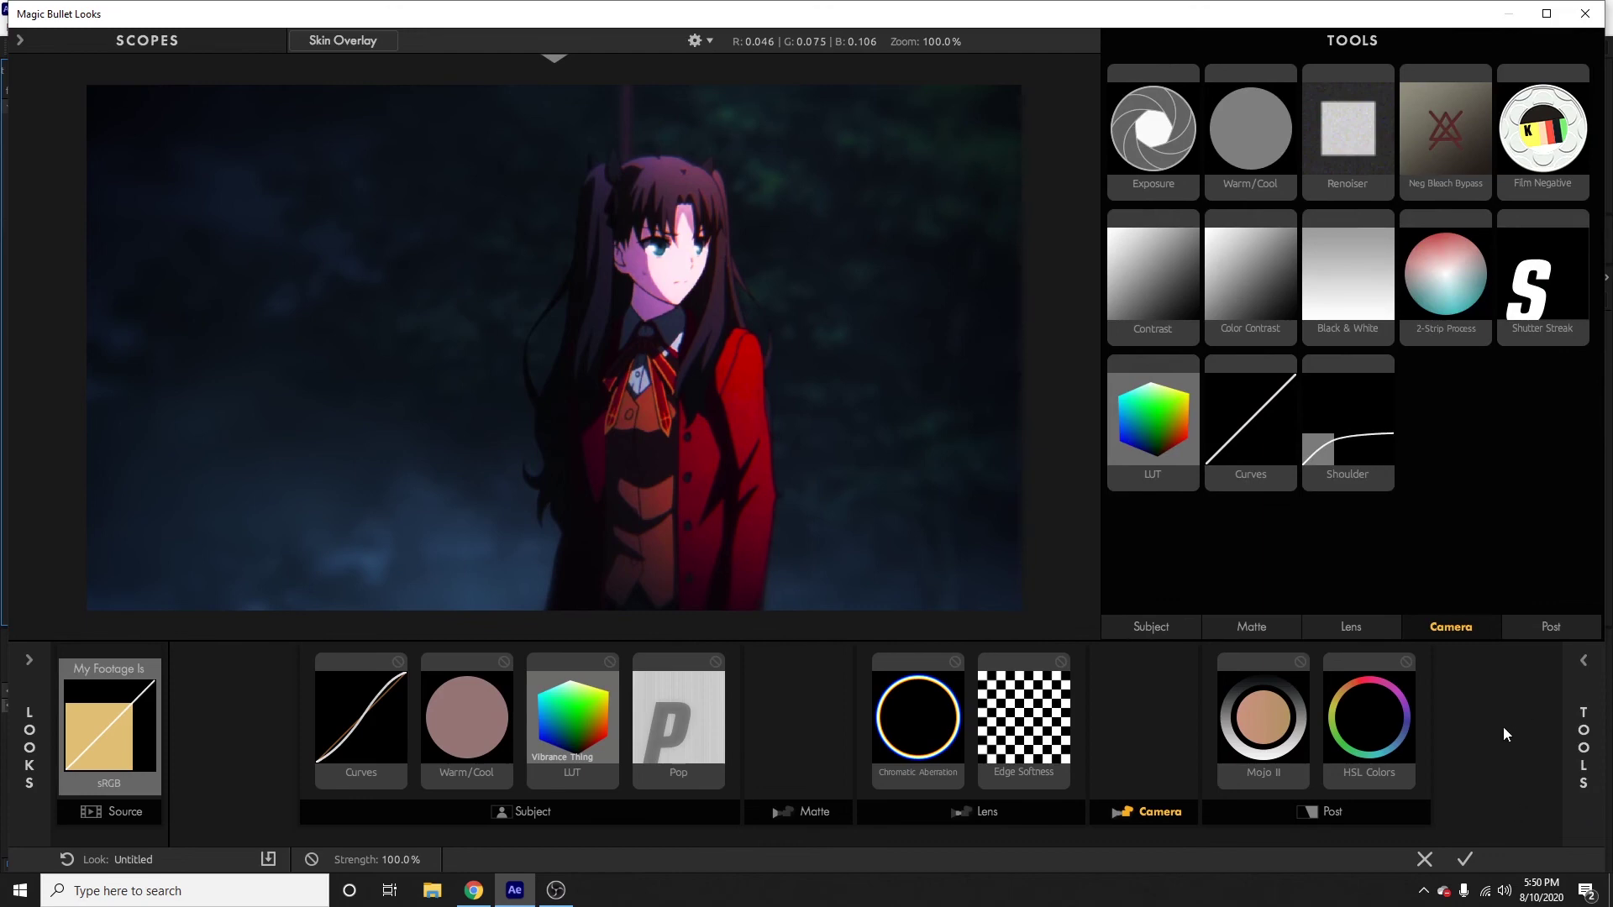
click(1174, 861)
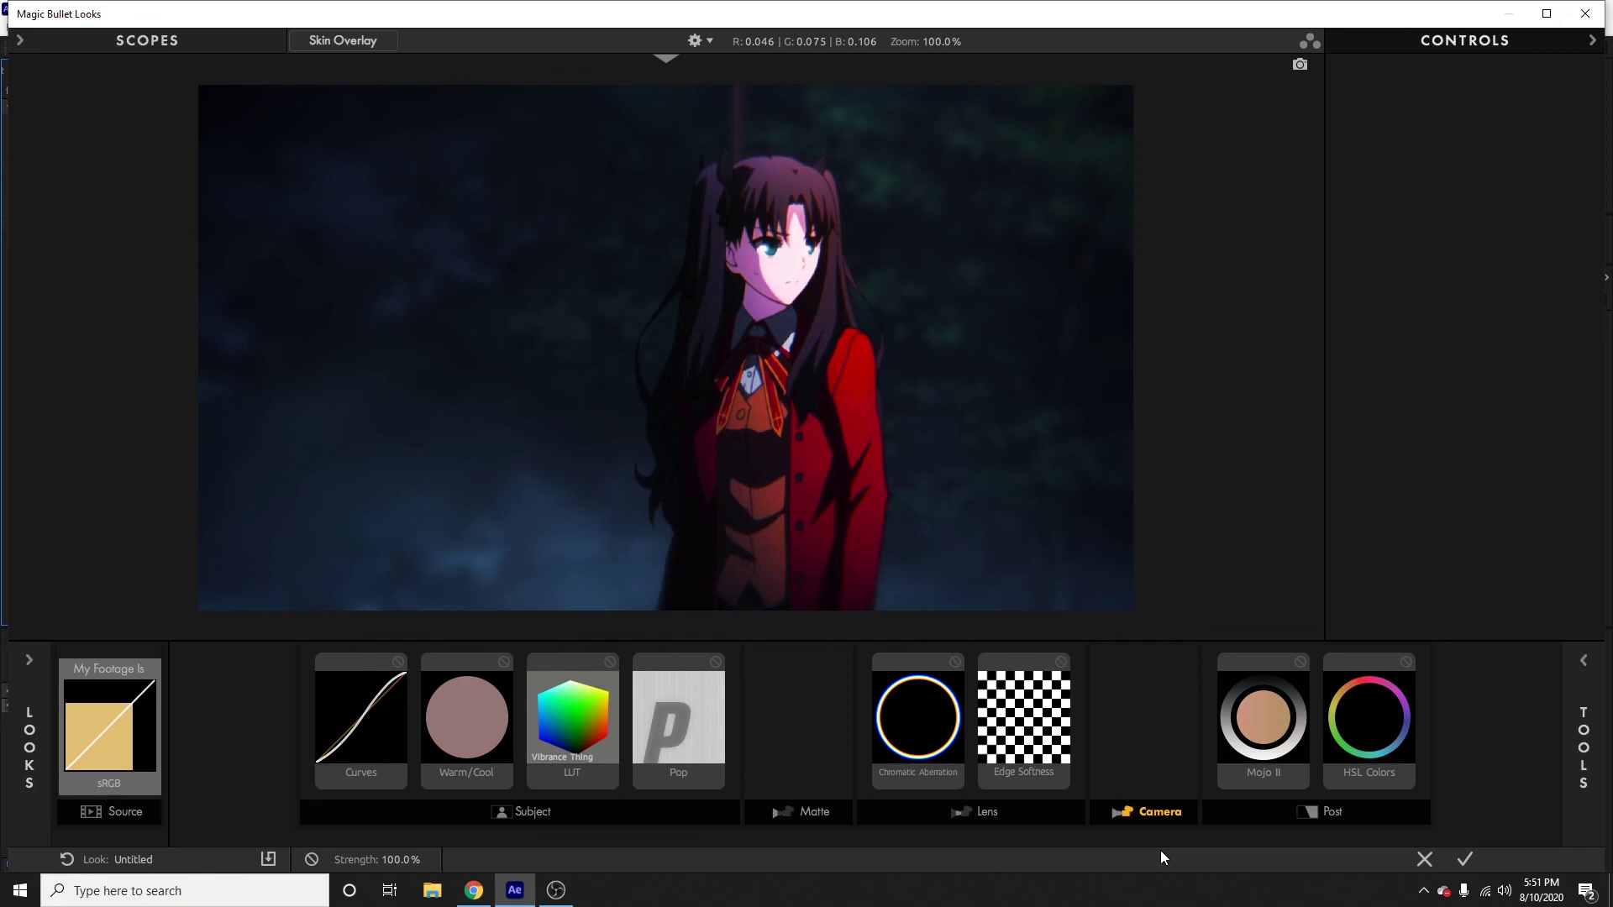
Apply the finished look to the clip in After Effects and compare the frame with the Looks effect off and on.
click(1464, 857)
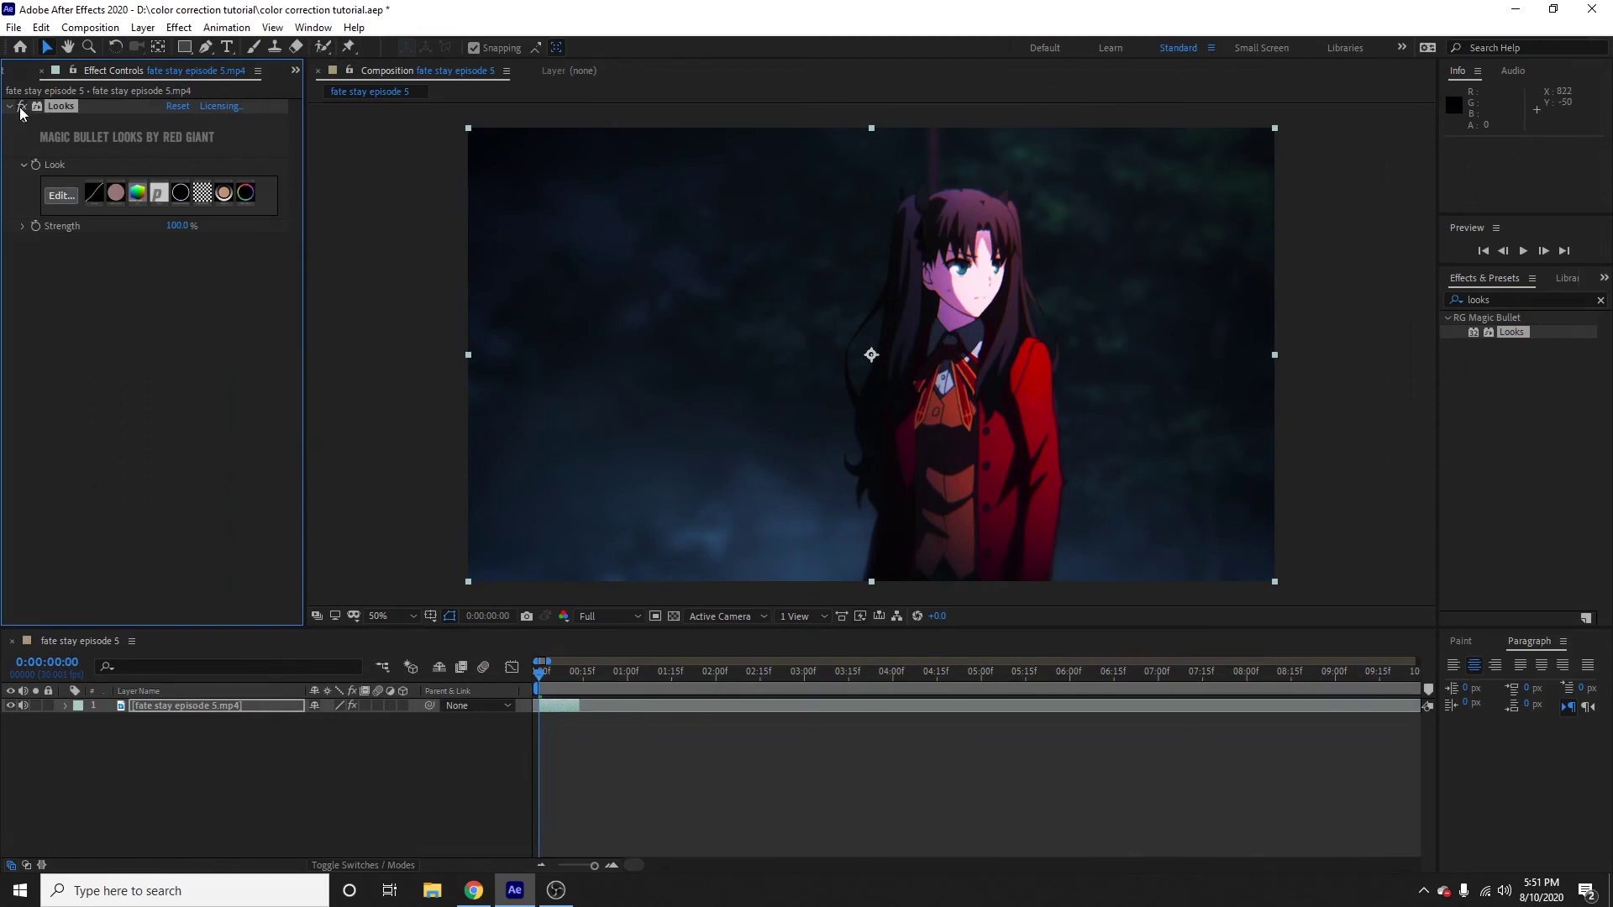
click(21, 108)
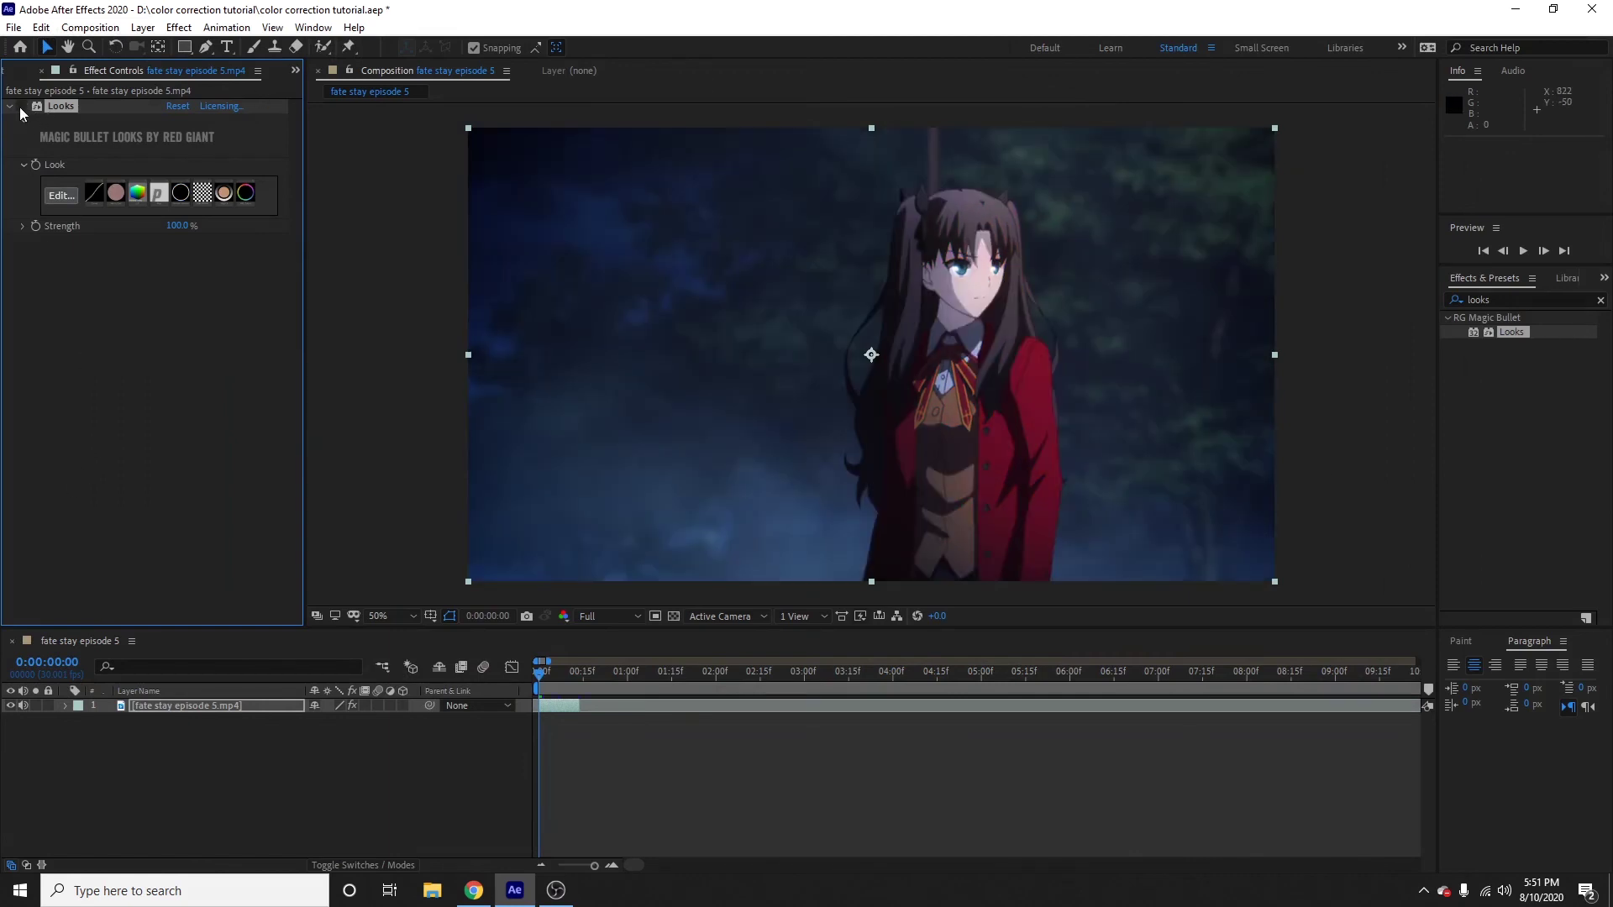
click(22, 107)
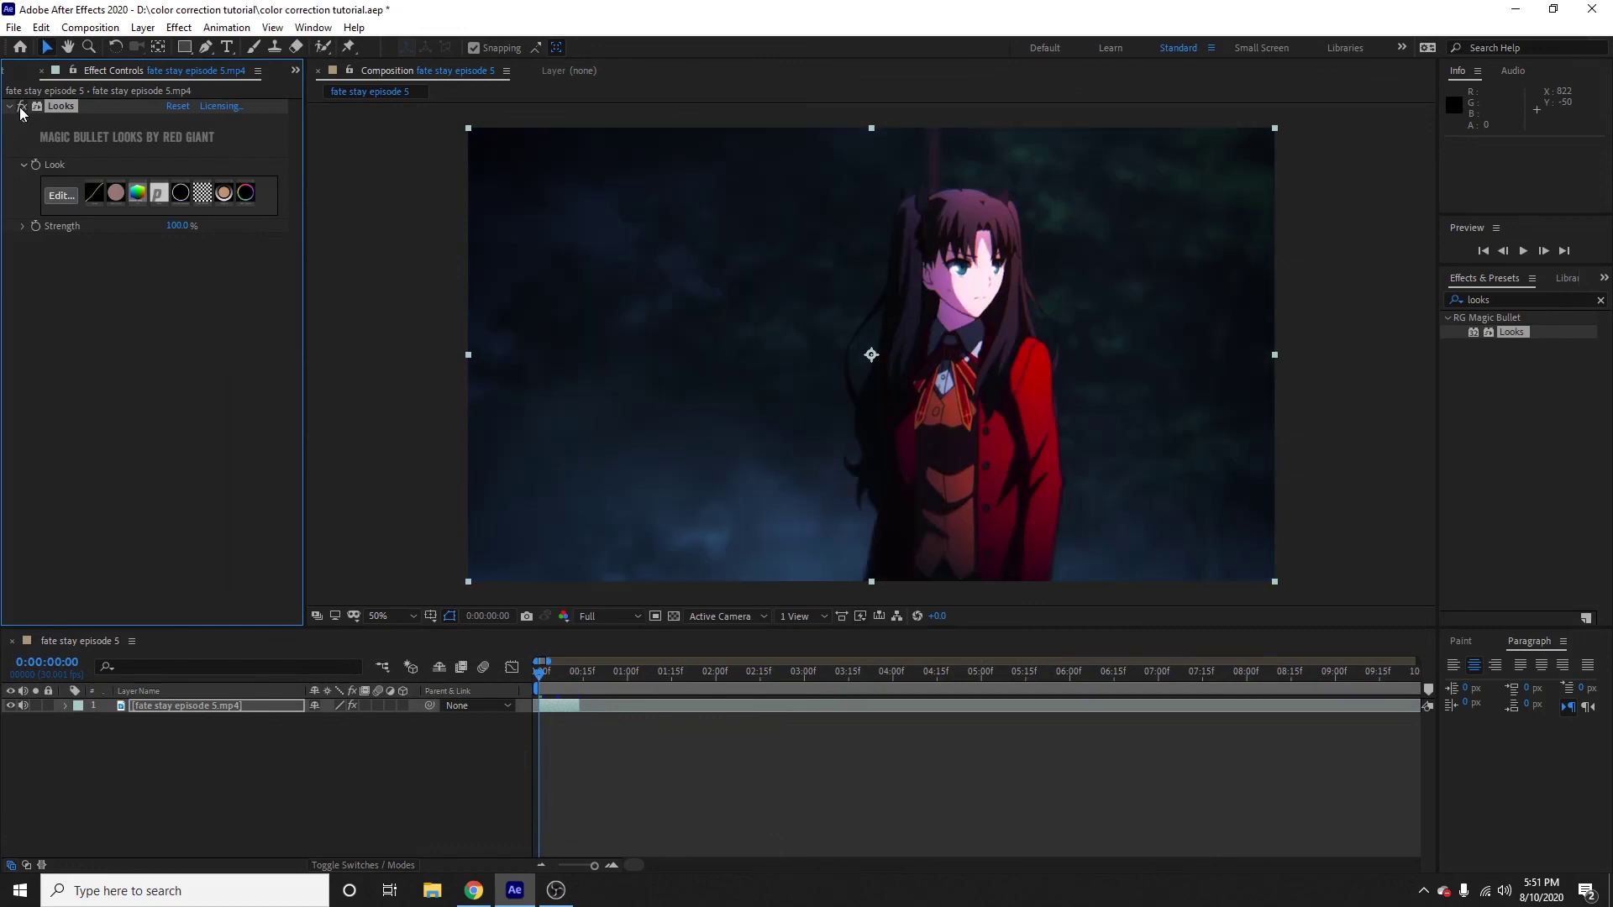